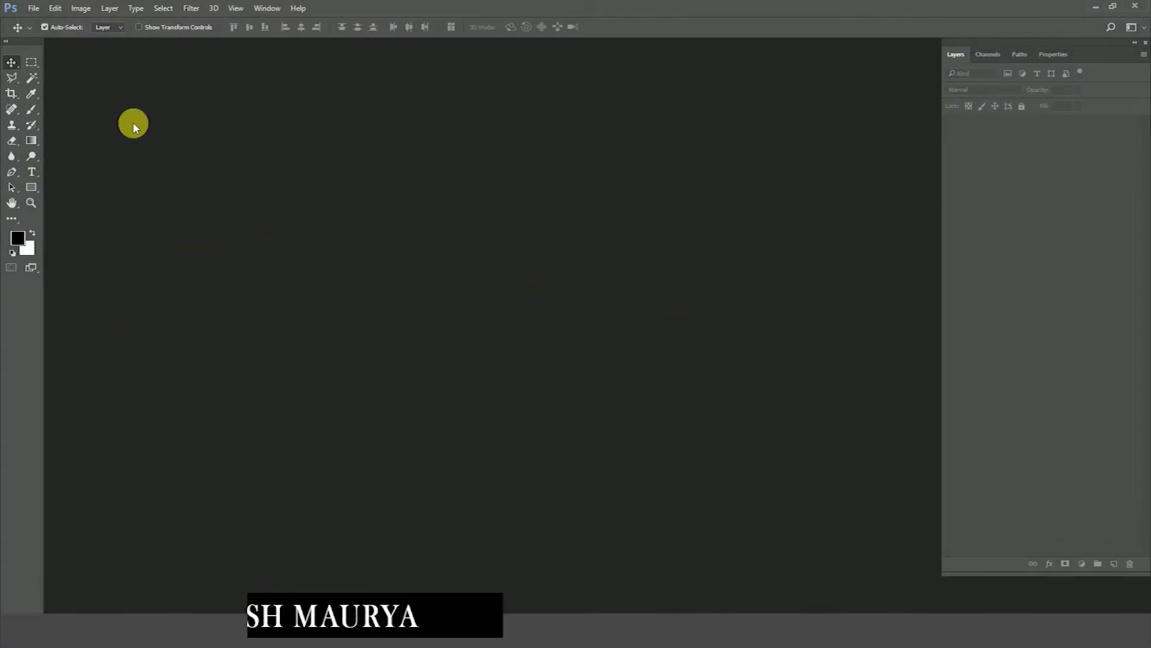
- Load all twelve Living Room render-pass files as layers into one new document with Load Files into Stack
{"action": "left_click", "coordinate": [33, 7]}
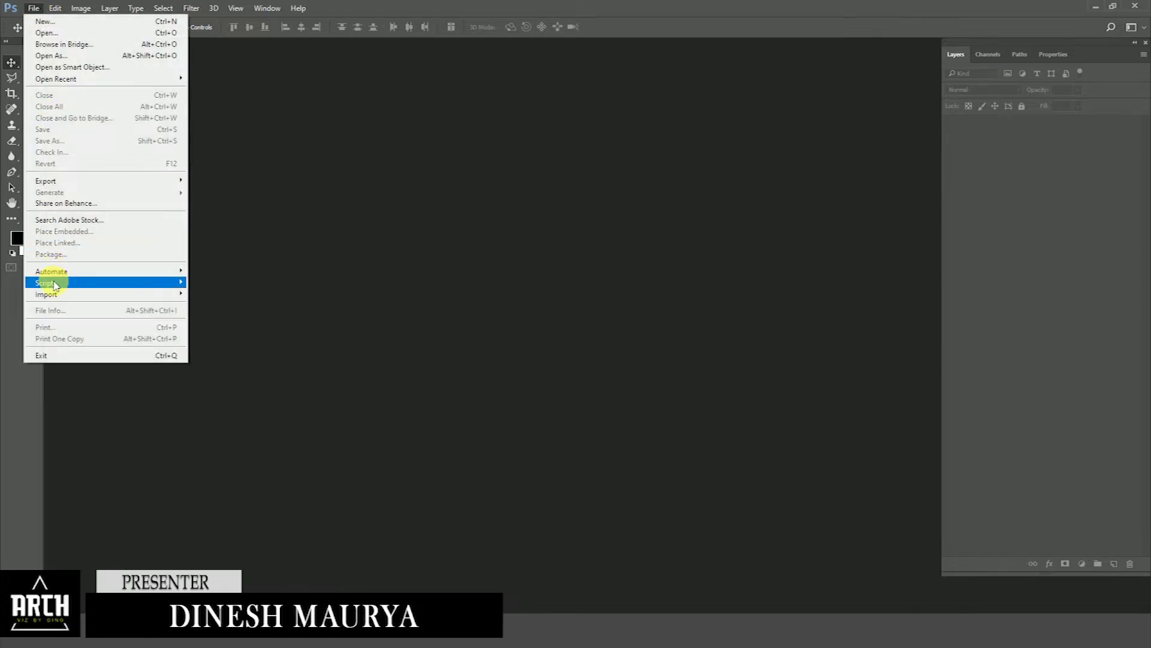
{"action": "mouse_move", "coordinate": [45, 283]}
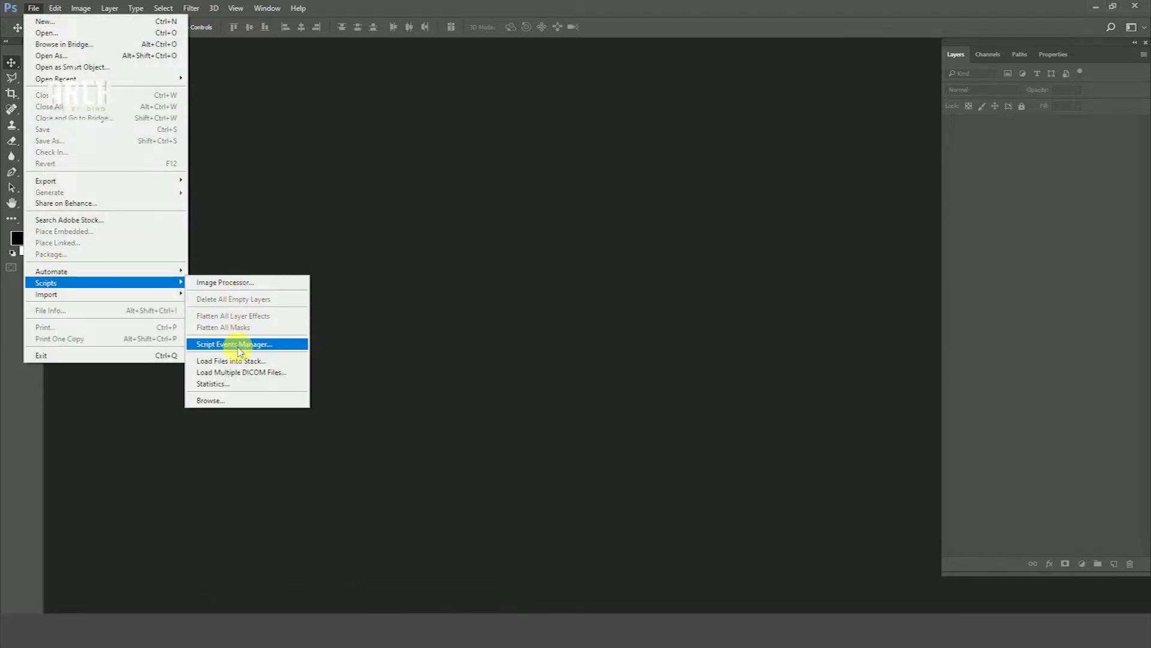
{"action": "left_click", "coordinate": [240, 361]}
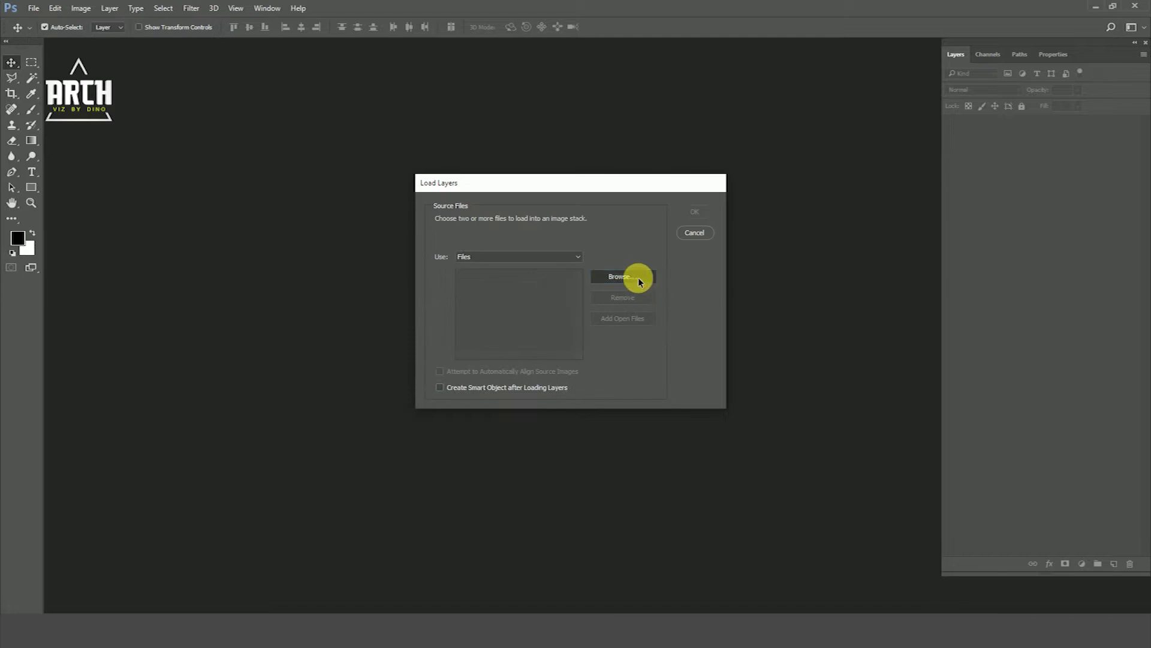
{"action": "left_click", "coordinate": [639, 282]}
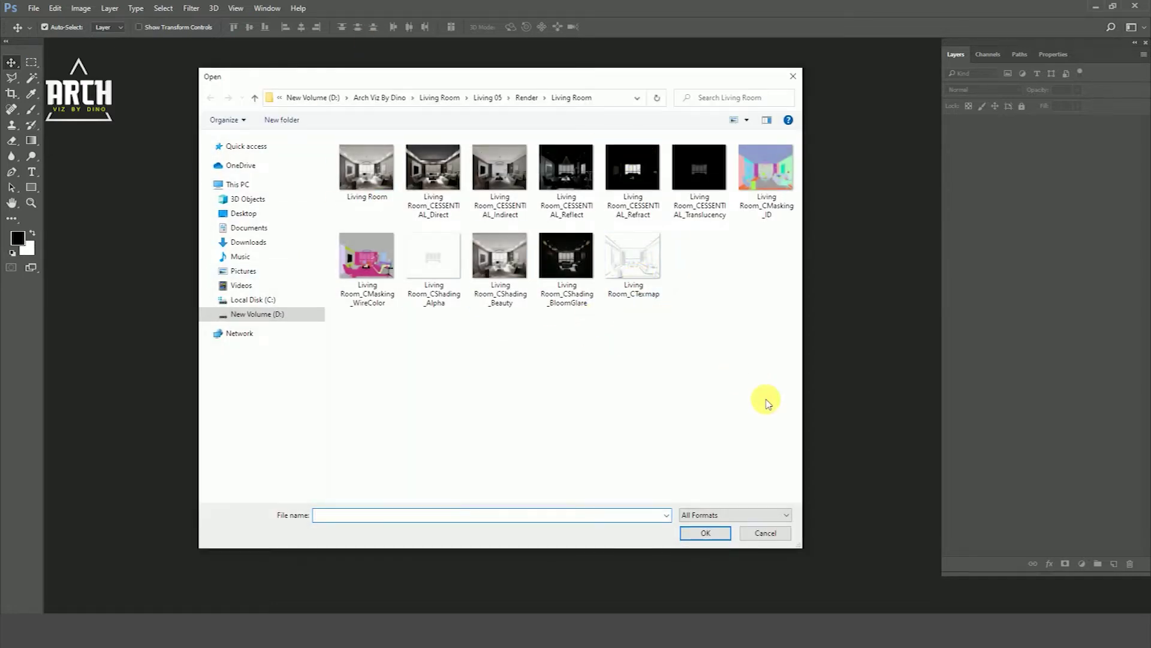
{"action": "left_click_drag", "start_coordinate": [786, 425], "coordinate": [363, 201]}
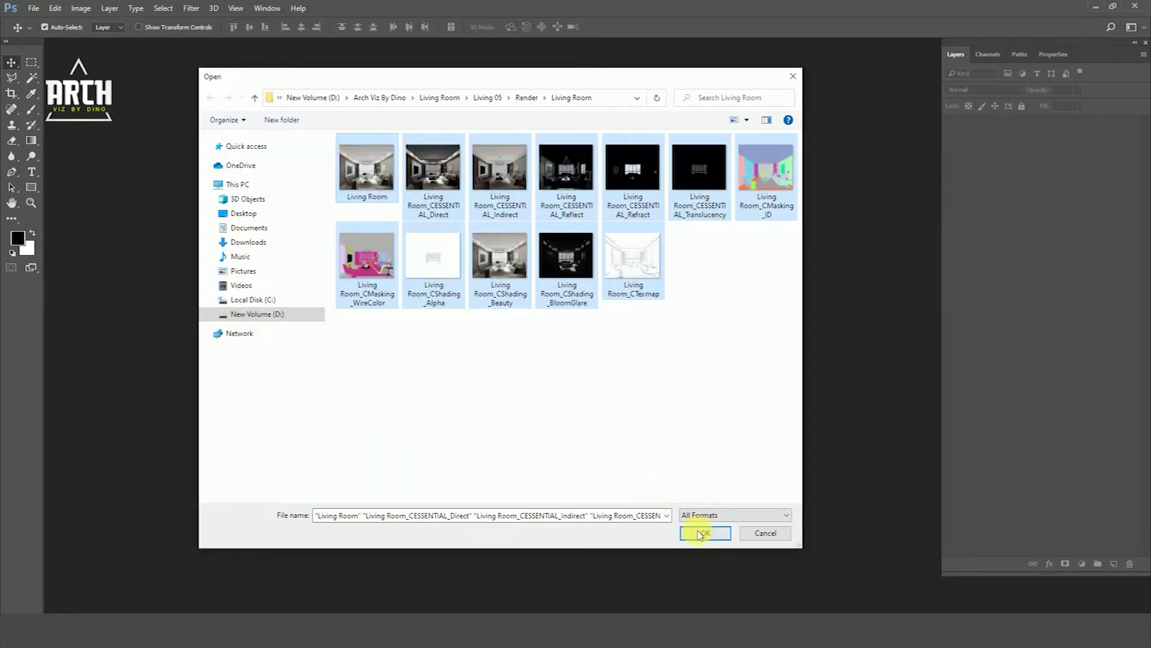
{"action": "left_click", "coordinate": [700, 532]}
{"action": "left_click", "coordinate": [705, 212]}
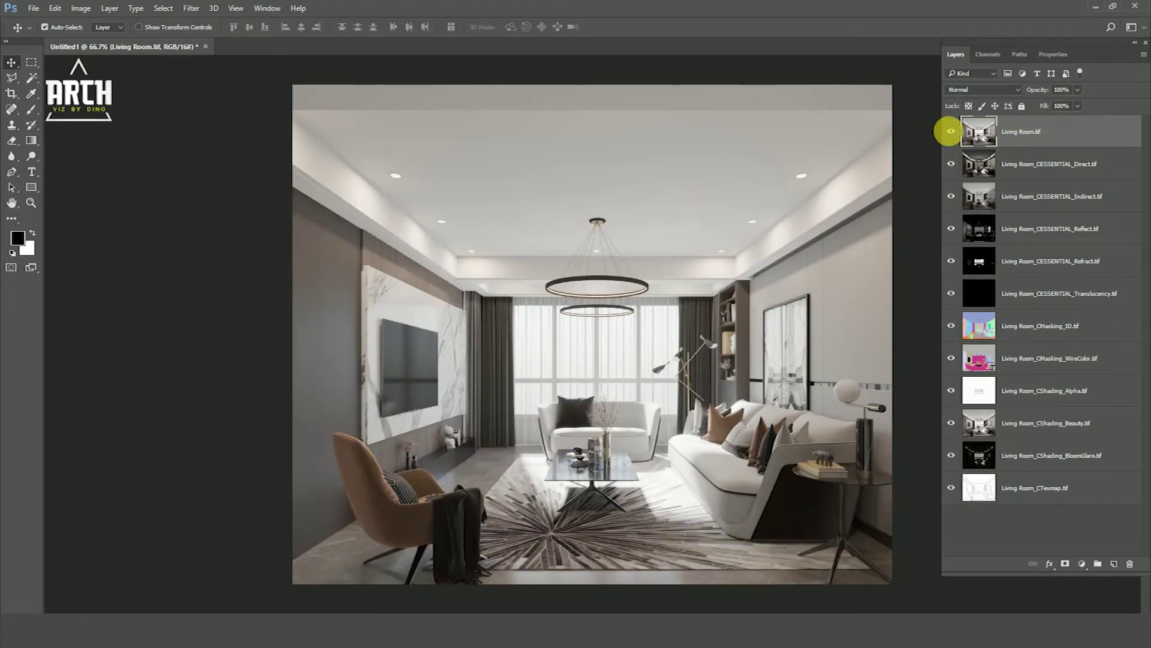
- Colour the Living Room layer red, move it to the bottom, and hide the pass layers above
{"action": "right_click", "coordinate": [951, 132]}
{"action": "left_click", "coordinate": [986, 198]}
{"action": "left_click_drag", "start_coordinate": [1023, 129], "coordinate": [1028, 532]}
{"action": "left_click_drag", "start_coordinate": [951, 455], "coordinate": [956, 125]}
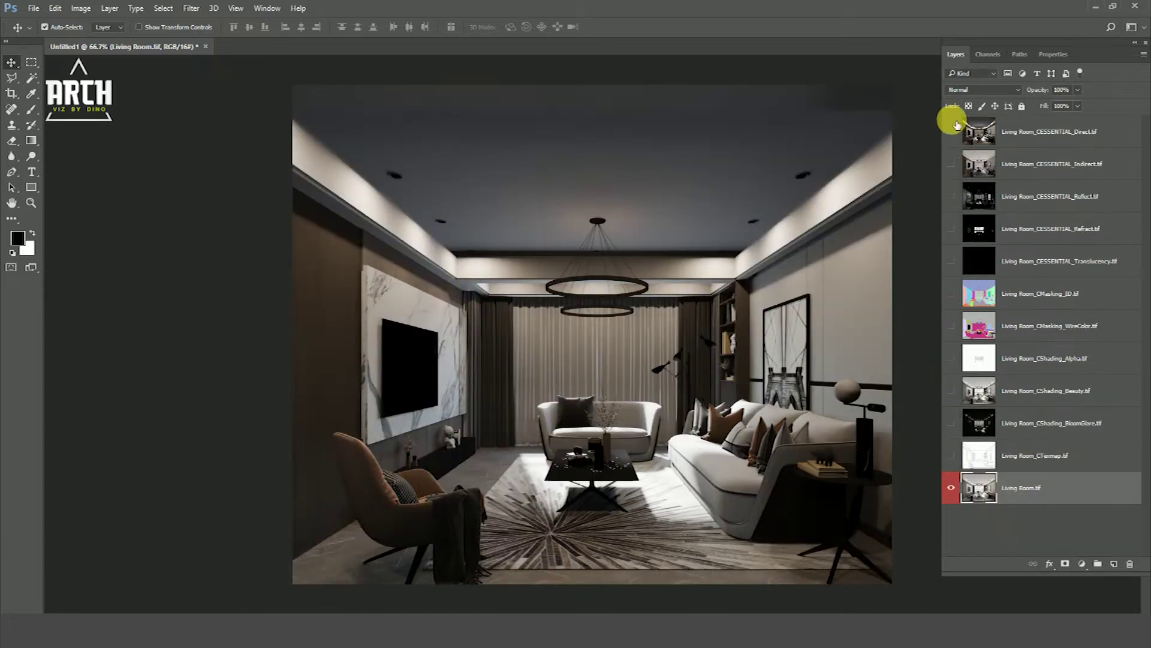
- Move the CTexmap, CMasking_ID and CMasking_WireColor layers to the top of the stack
{"action": "left_click", "coordinate": [1034, 459]}
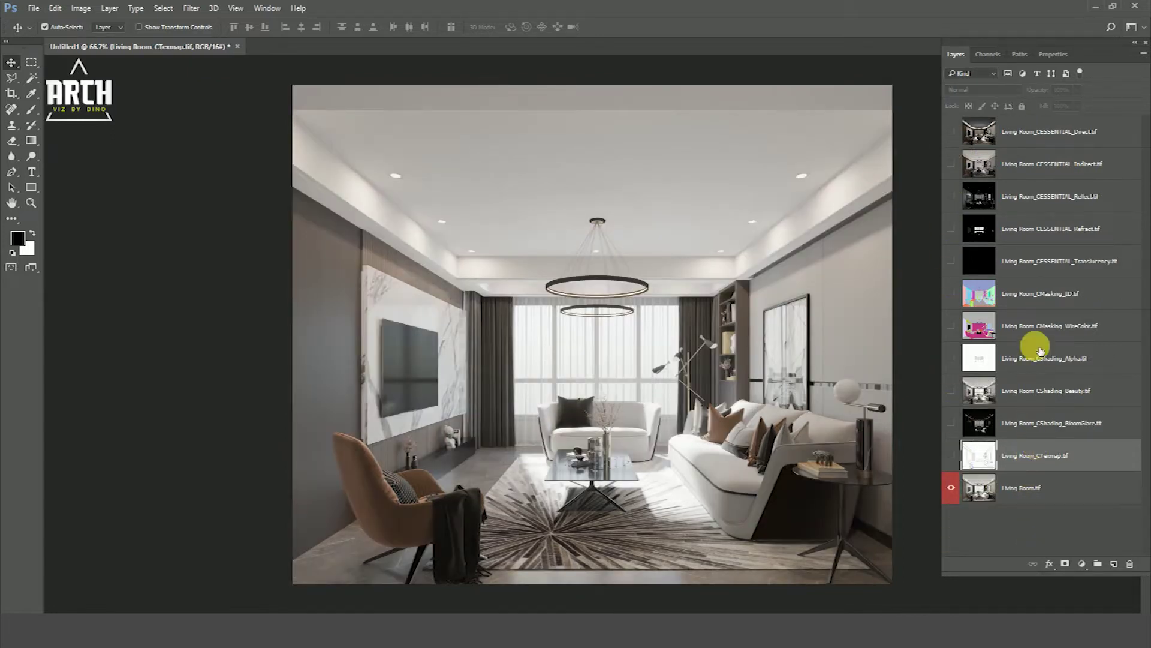
{"action": "left_click", "coordinate": [1029, 324]}
{"action": "left_click", "coordinate": [1033, 292], "text": "ctrl"}
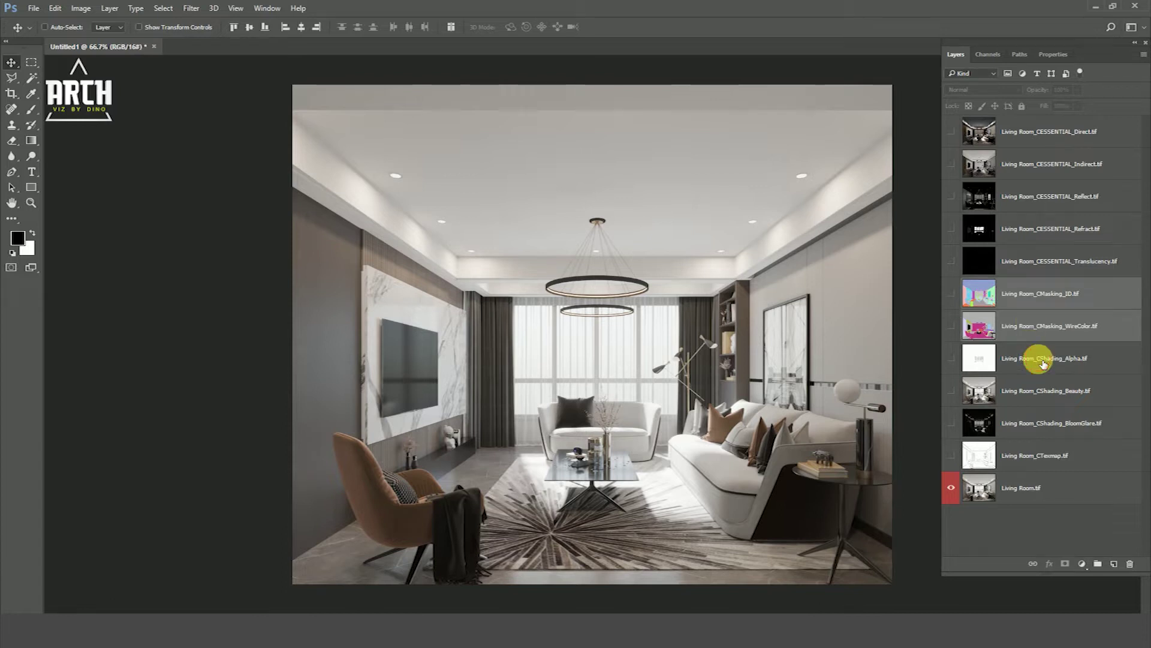
{"action": "left_click_drag", "start_coordinate": [1043, 362], "coordinate": [1044, 131]}
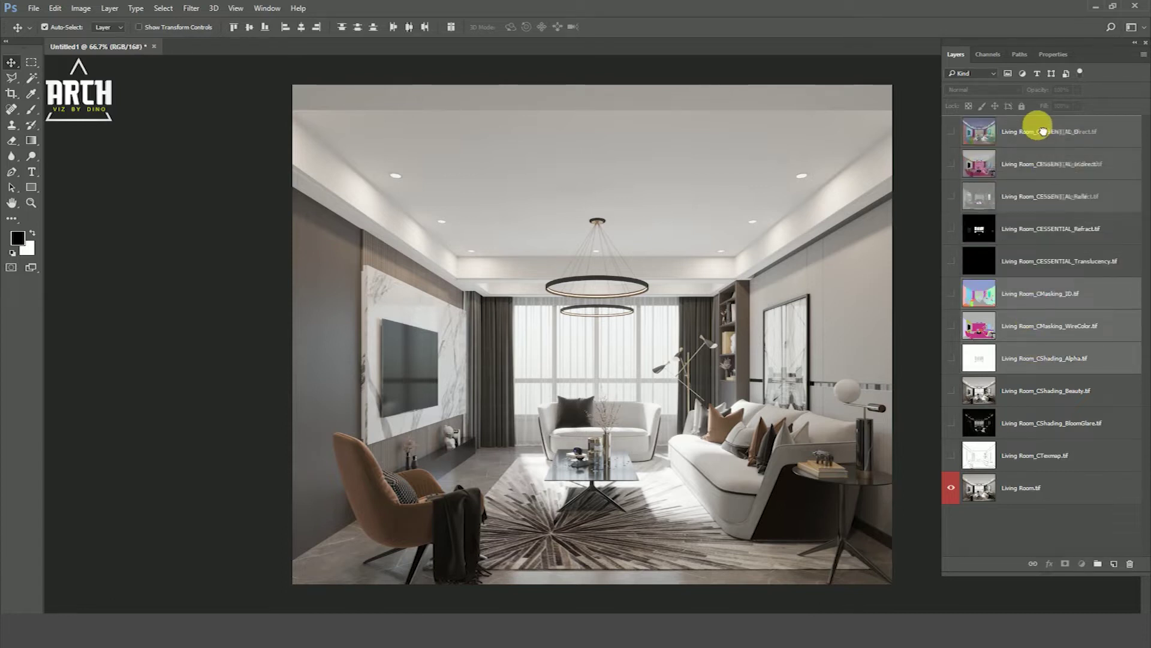
- Inspect and then delete the CESSENTIAL_Translucency layer
{"action": "left_click", "coordinate": [1029, 234]}
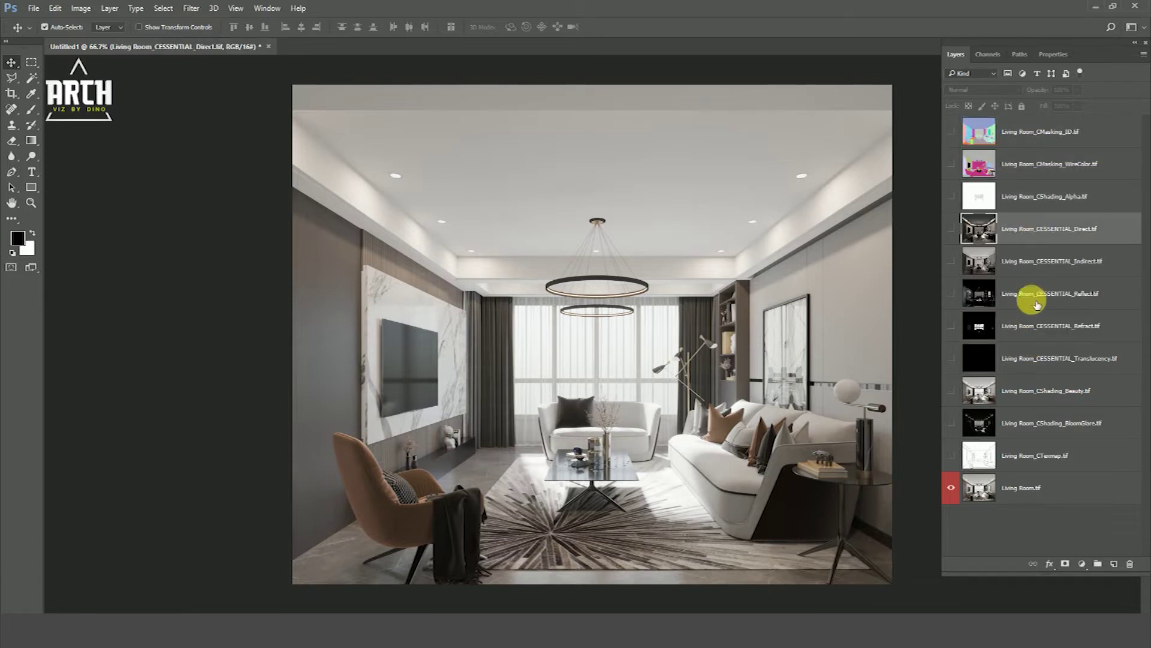
{"action": "left_click", "coordinate": [1038, 359]}
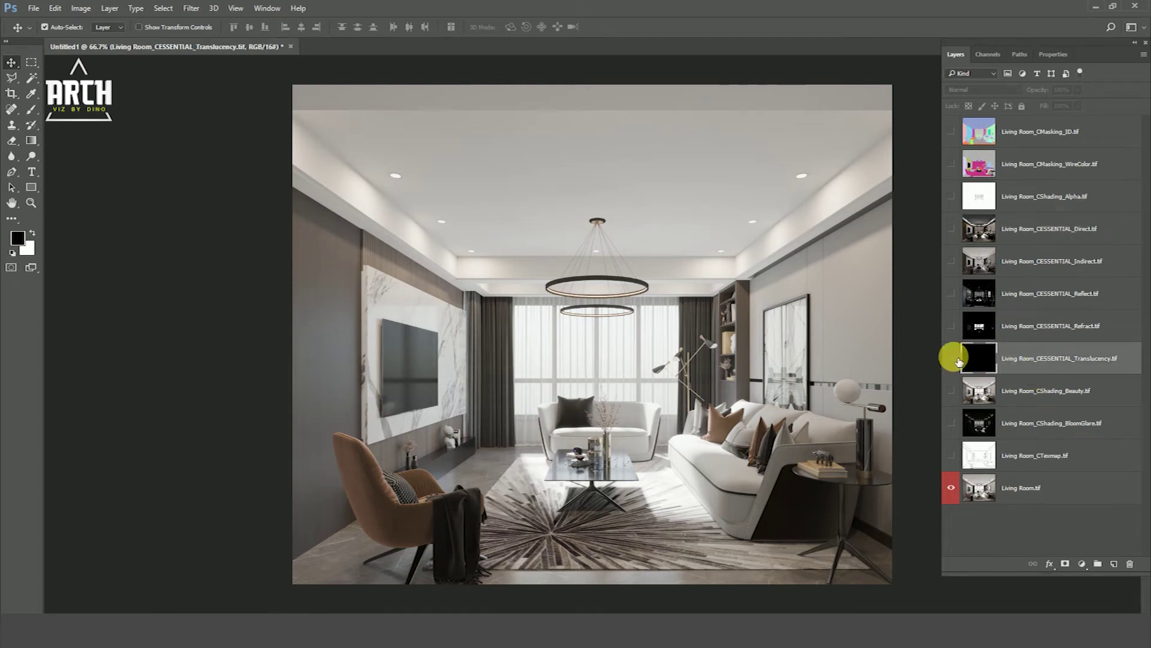
{"action": "left_click", "coordinate": [952, 358]}
{"action": "left_click", "coordinate": [953, 359]}
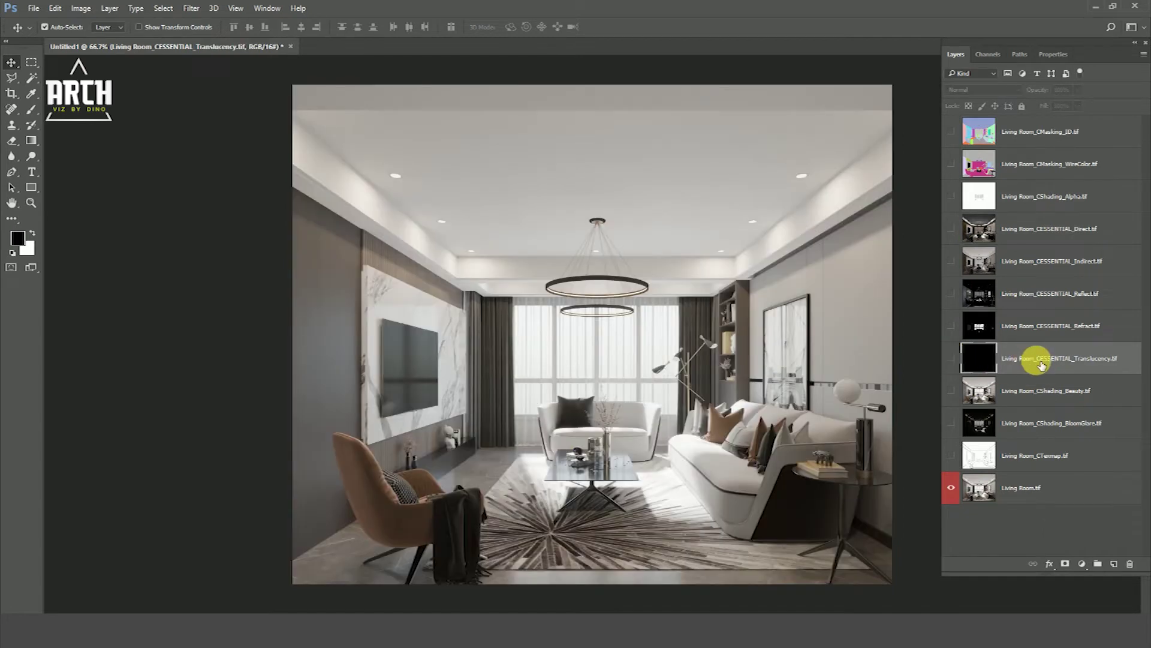
{"action": "key", "text": "Delete"}
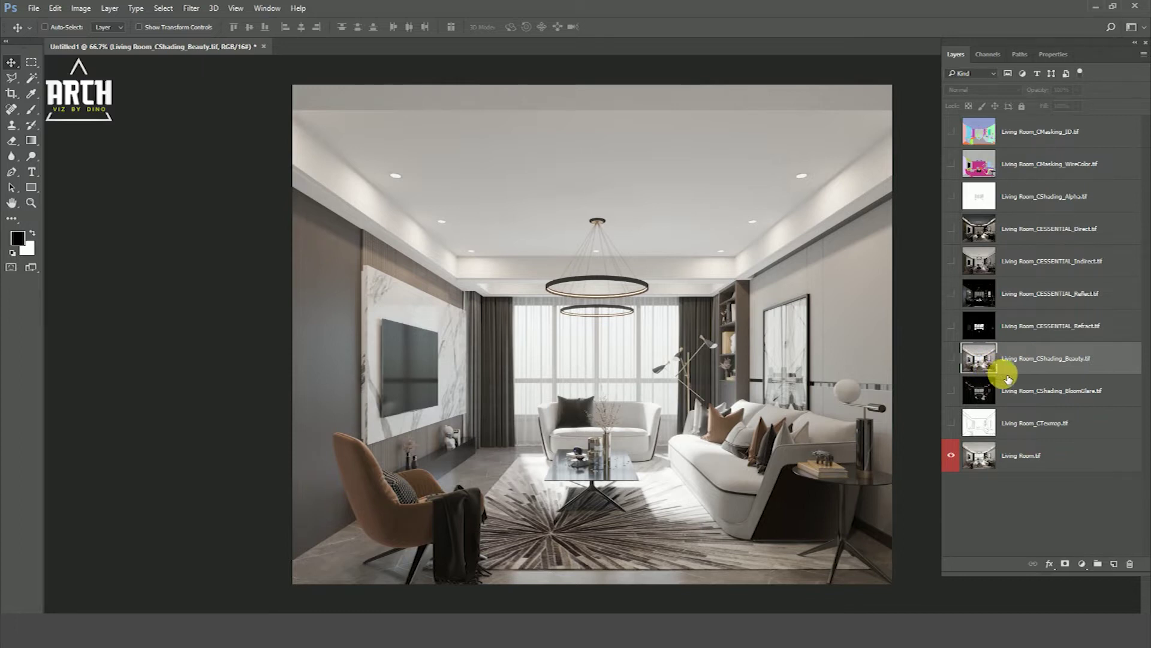
{"action": "key", "text": "ctrl+z"}
{"action": "left_click", "coordinate": [951, 358]}
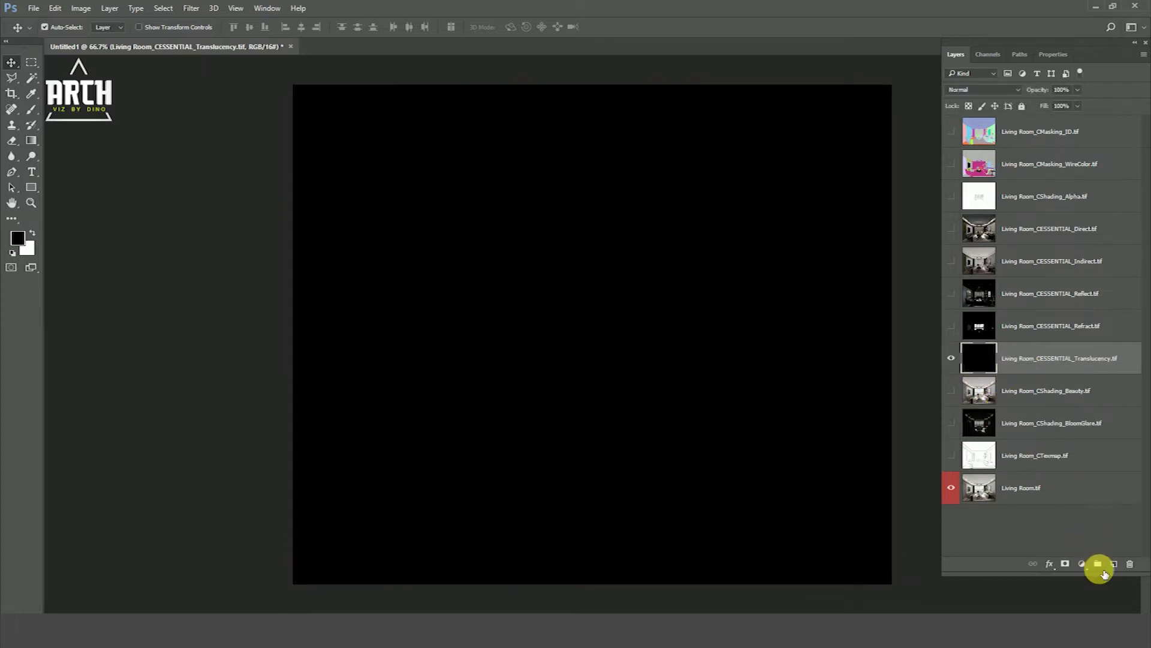
{"action": "left_click", "coordinate": [1130, 563]}
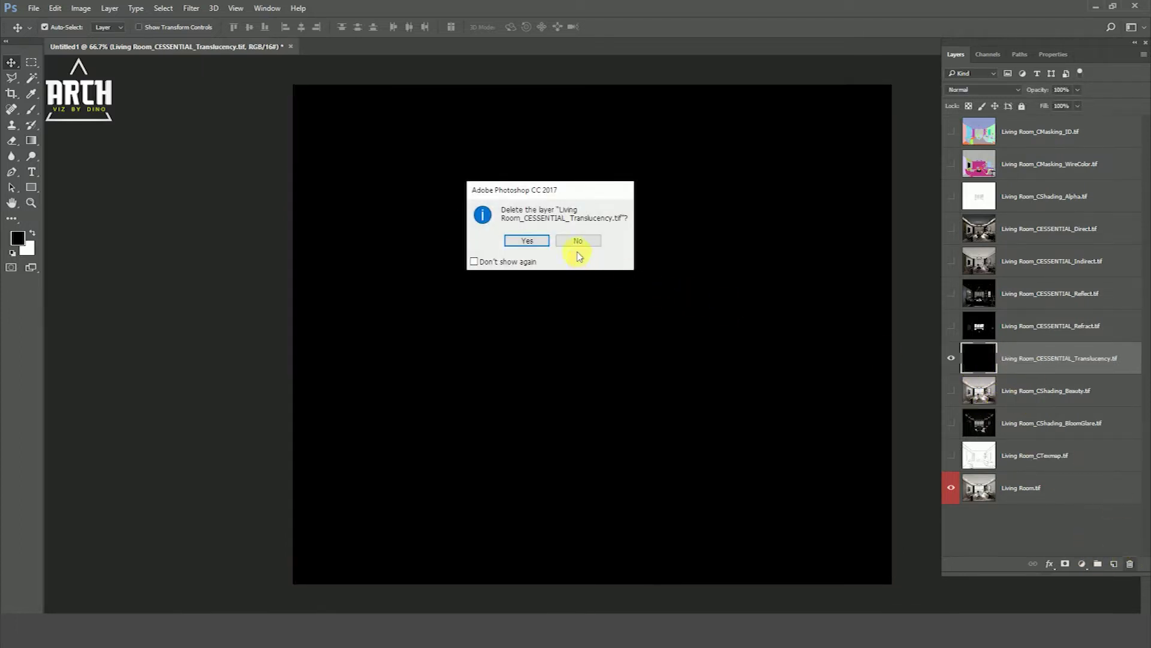
{"action": "left_click", "coordinate": [530, 240]}
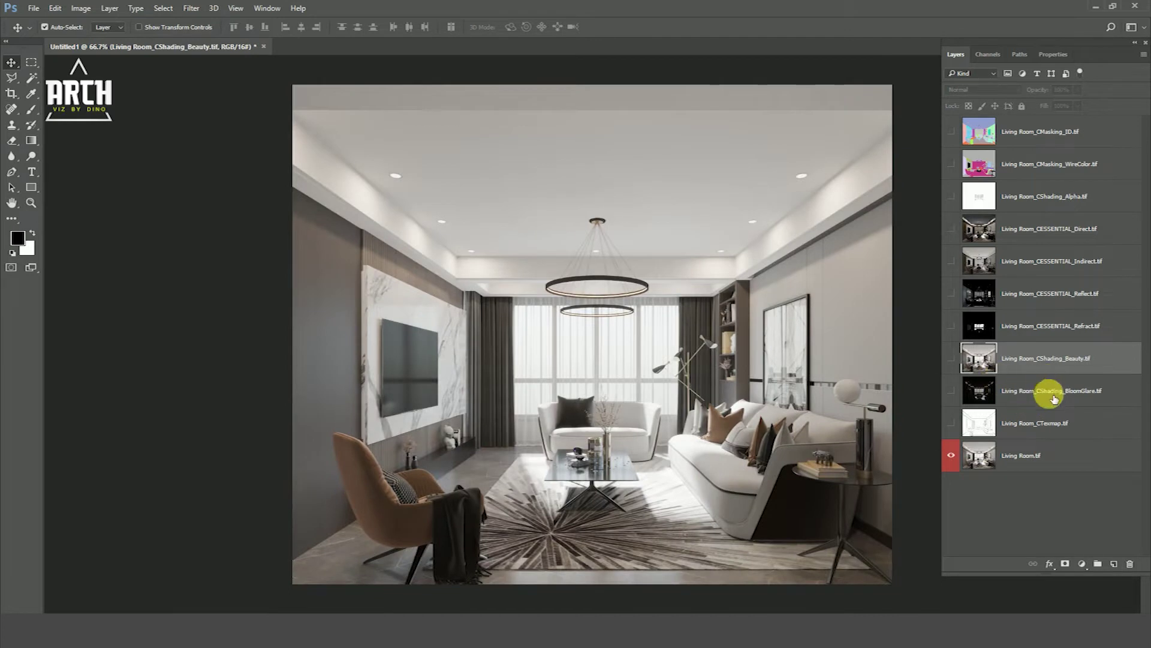
- Move CTexmap just below Alpha and BloomGlare just below CTexmap
{"action": "left_click", "coordinate": [1050, 393]}
{"action": "mouse_move", "coordinate": [1047, 429]}
{"action": "left_mouse_down"}
{"action": "mouse_move", "coordinate": [1042, 277]}
{"action": "mouse_move", "coordinate": [1028, 232]}
{"action": "left_mouse_up"}
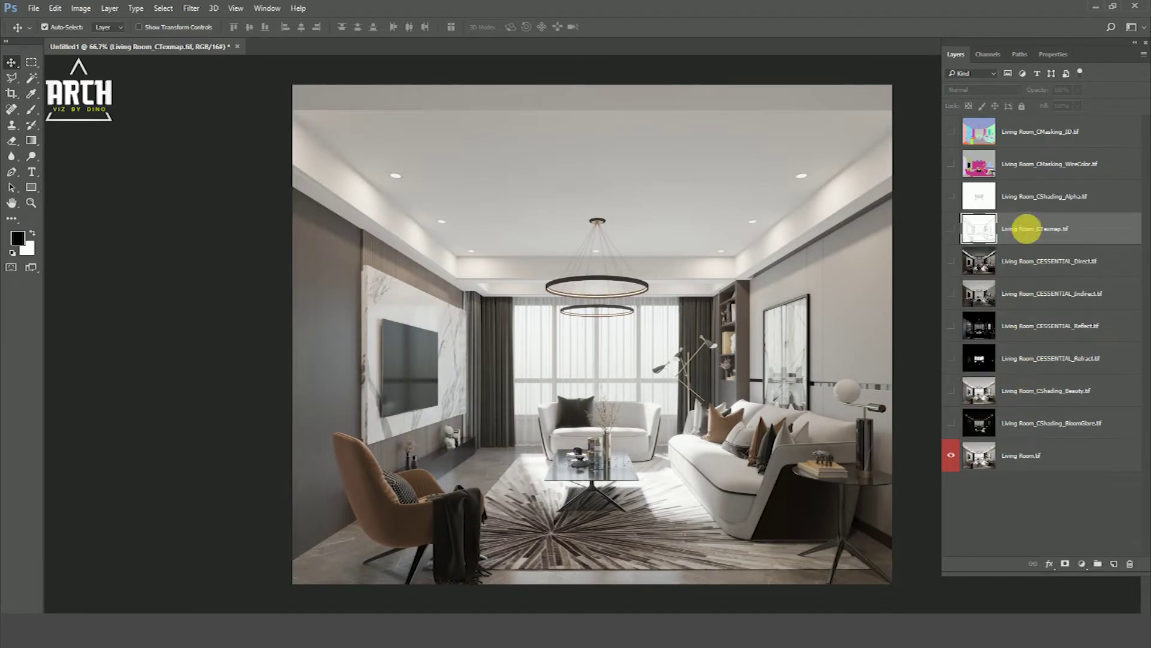
{"action": "left_click", "coordinate": [1034, 425]}
{"action": "left_click", "coordinate": [952, 424]}
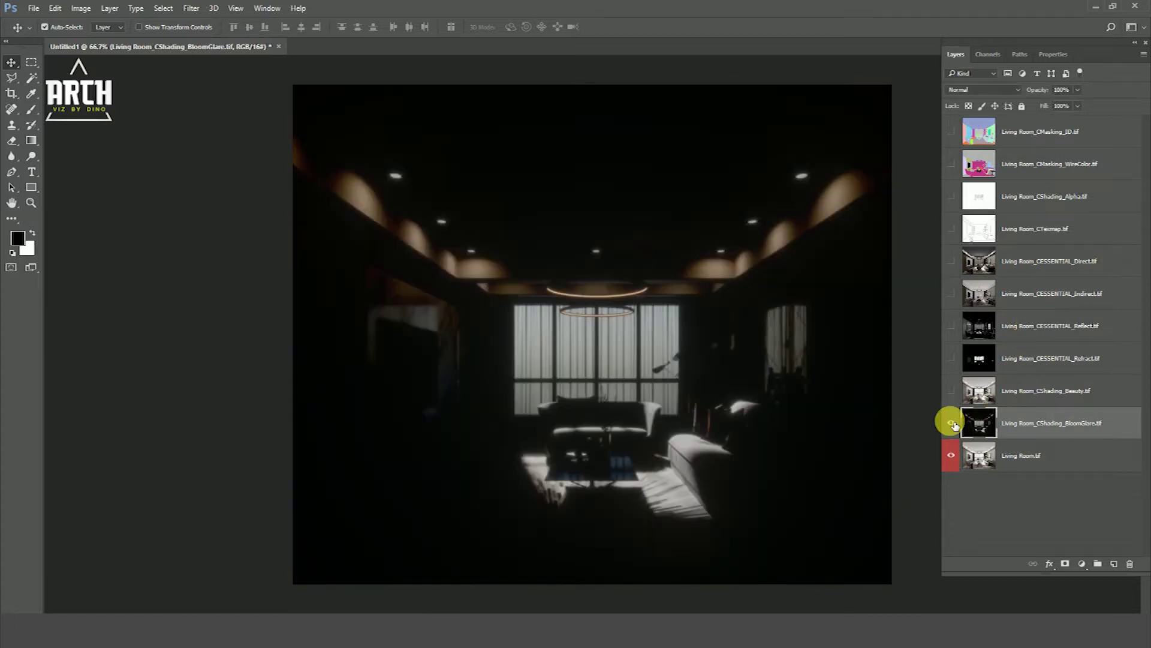
{"action": "left_click", "coordinate": [952, 424]}
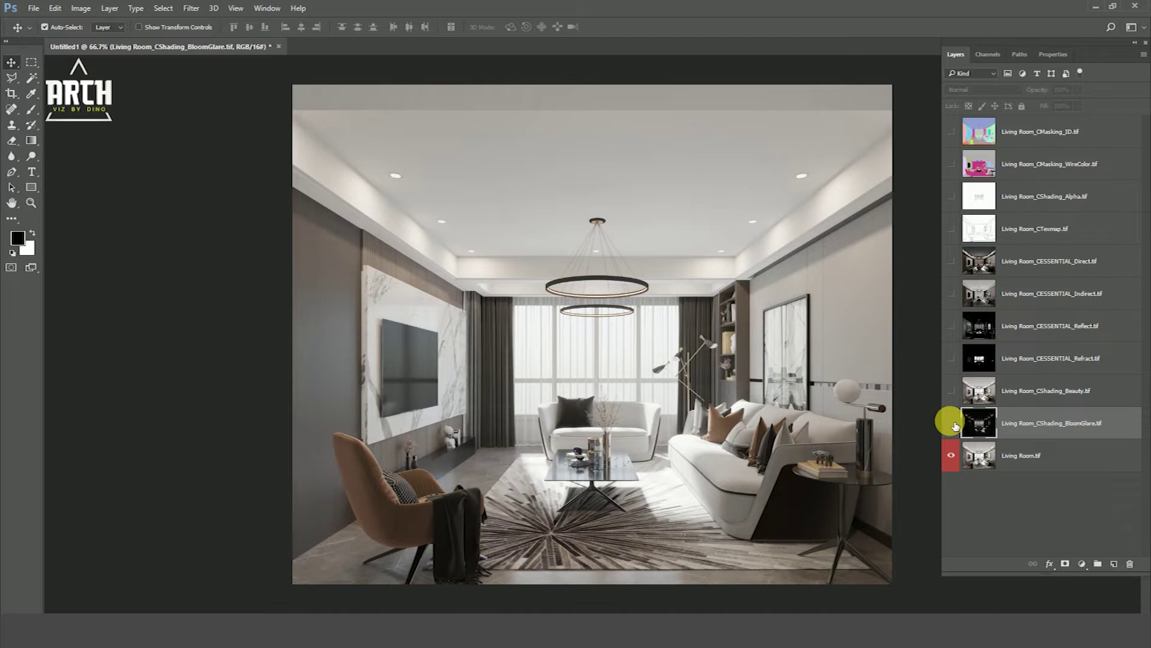
{"action": "left_click_drag", "start_coordinate": [956, 425], "coordinate": [1028, 252]}
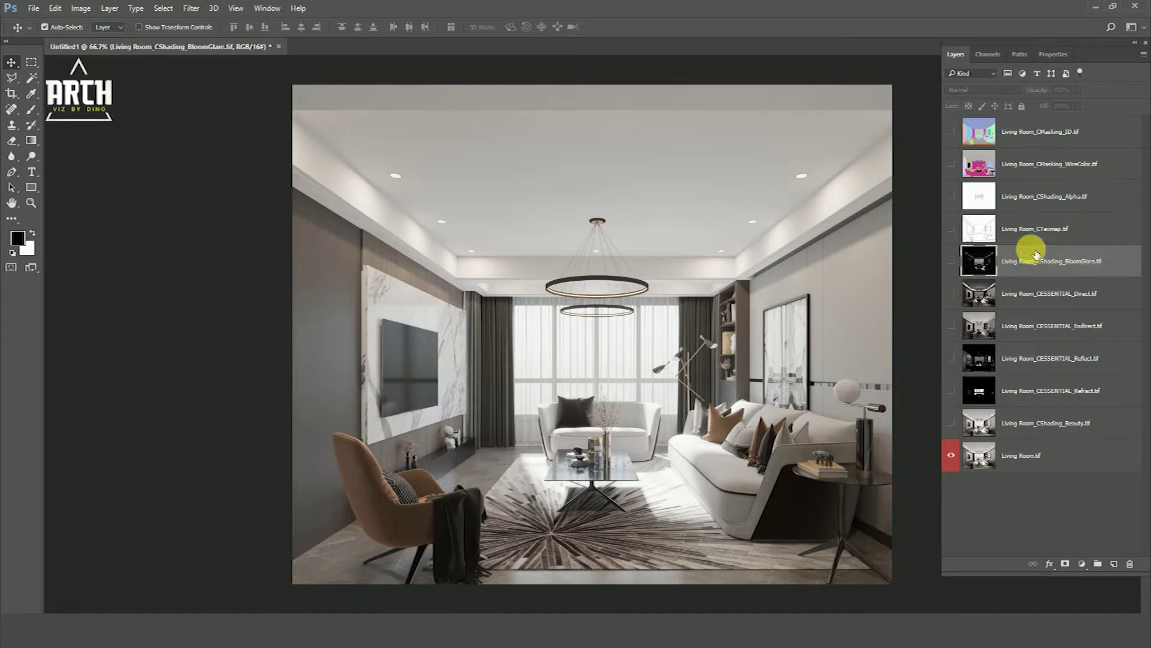
- Delete the CShading_Beauty layer and show the Refract pass
{"action": "left_click", "coordinate": [1031, 422]}
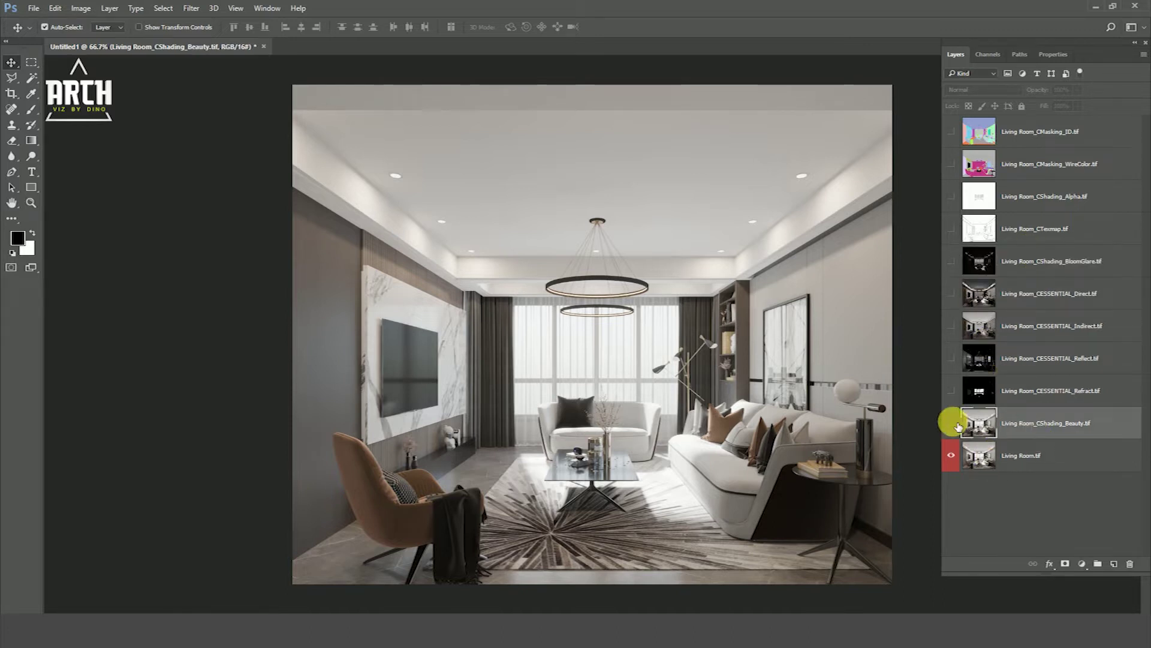
{"action": "left_click", "coordinate": [952, 424]}
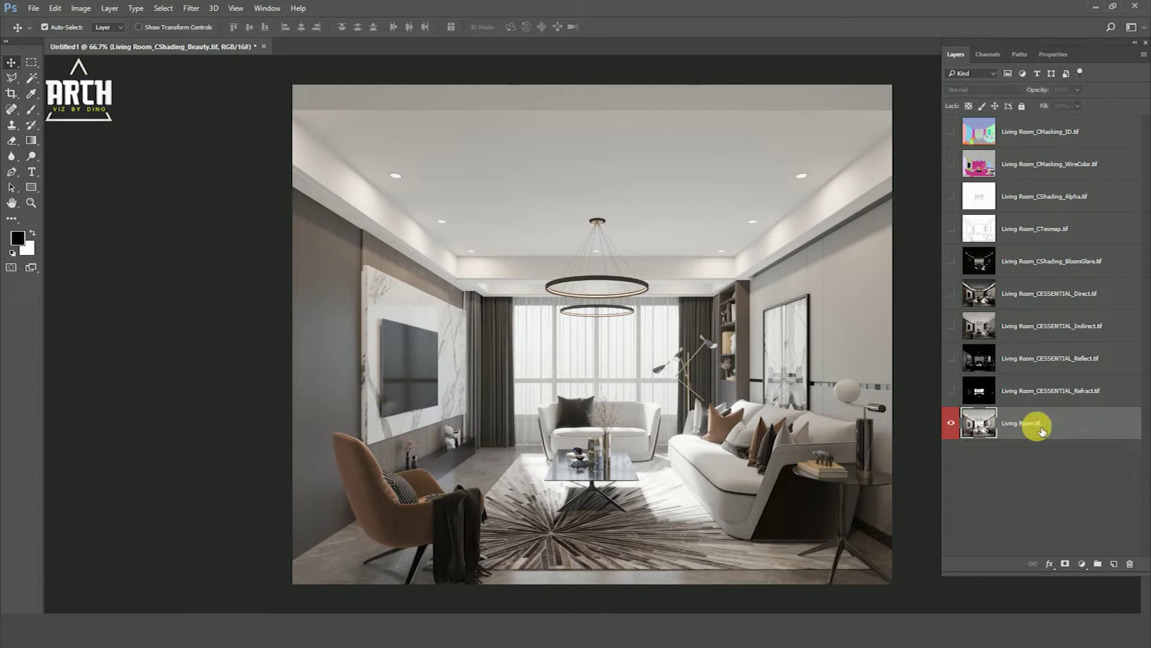
{"action": "key", "text": "Delete"}
{"action": "left_click", "coordinate": [951, 392]}
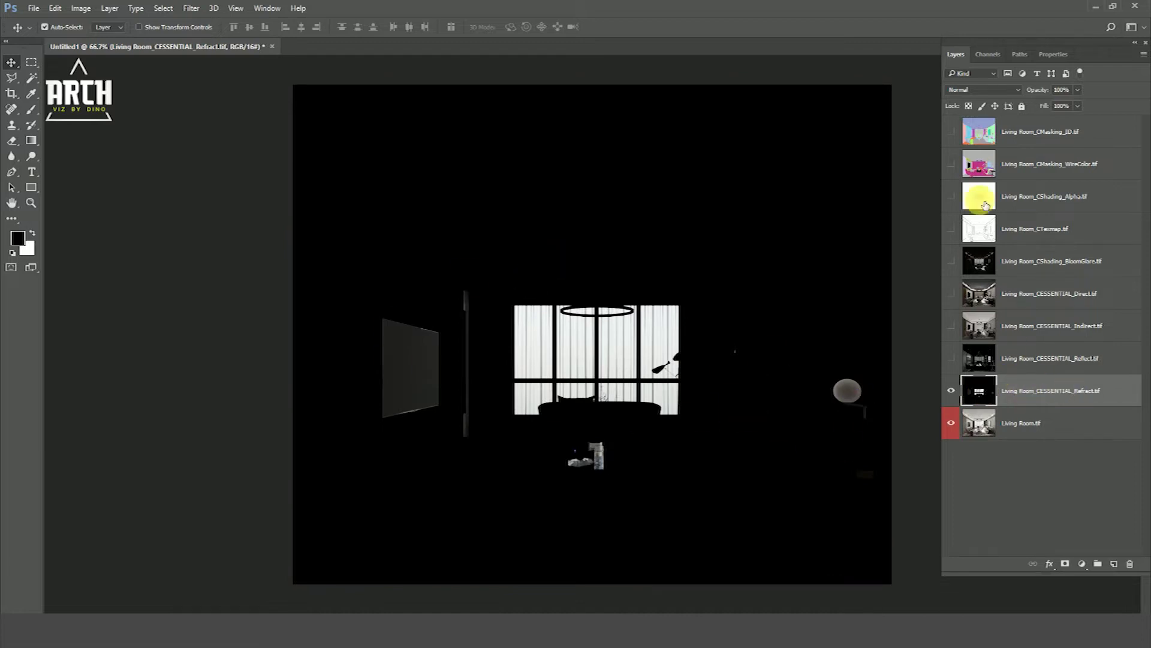
- Blend the Refract pass in Screen mode at 20% opacity
{"action": "left_click", "coordinate": [978, 90]}
{"action": "left_click", "coordinate": [987, 170]}
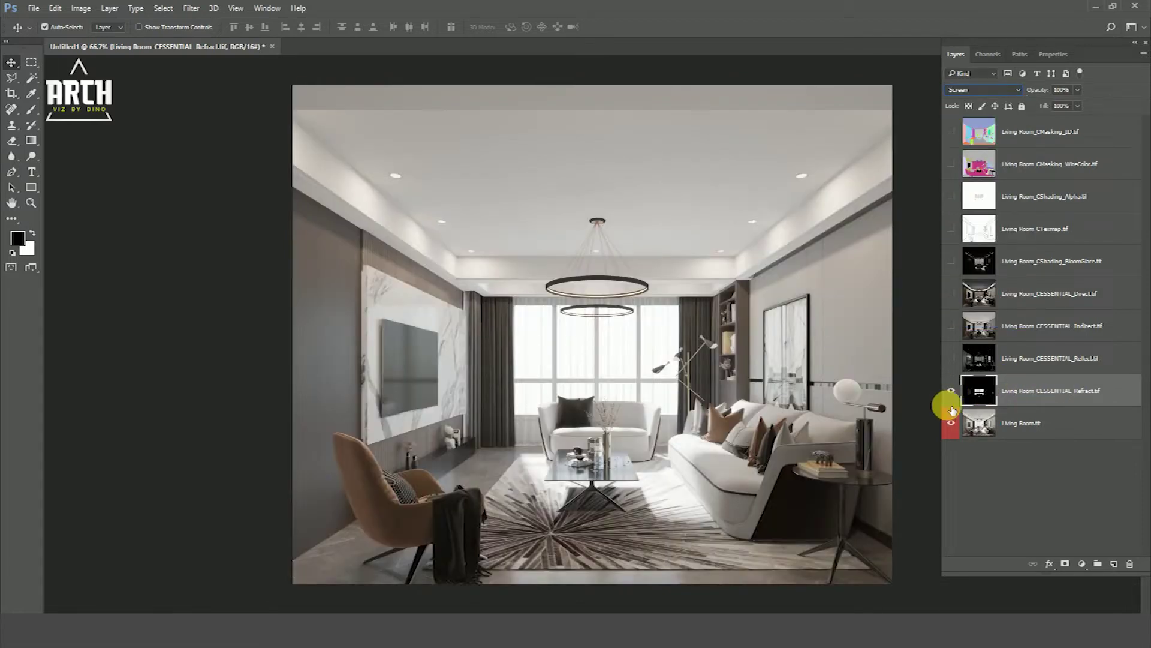
{"action": "left_click", "coordinate": [952, 391]}
{"action": "left_click", "coordinate": [952, 391]}
{"action": "left_click", "coordinate": [951, 391]}
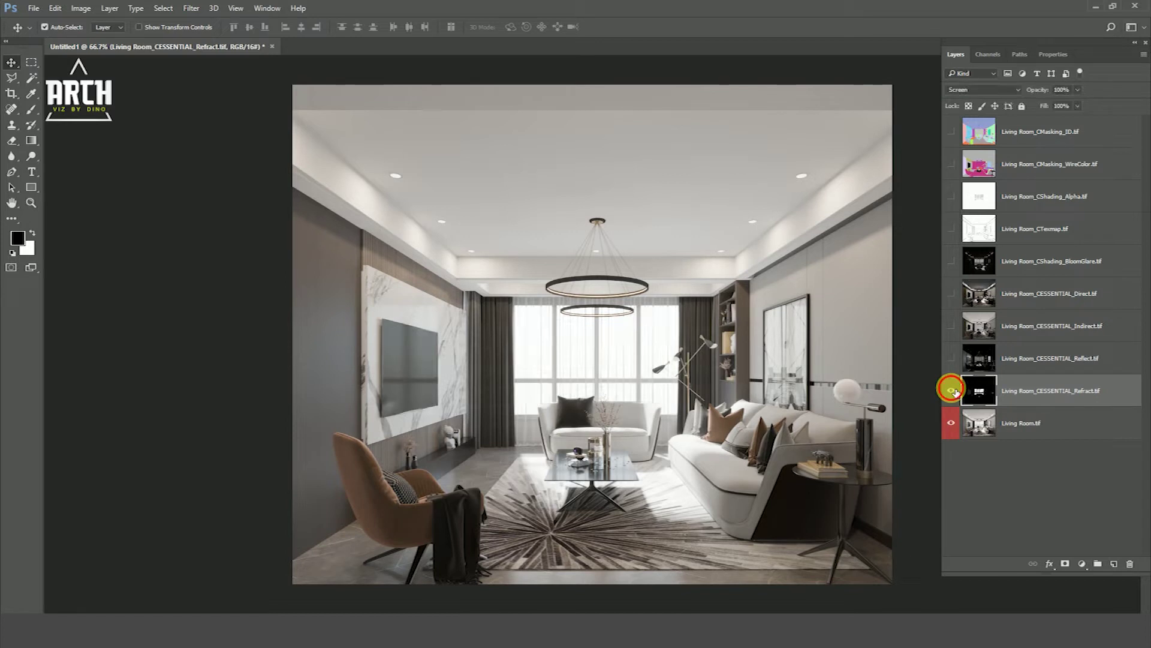
{"action": "left_click", "coordinate": [951, 391]}
{"action": "left_click", "coordinate": [951, 391]}
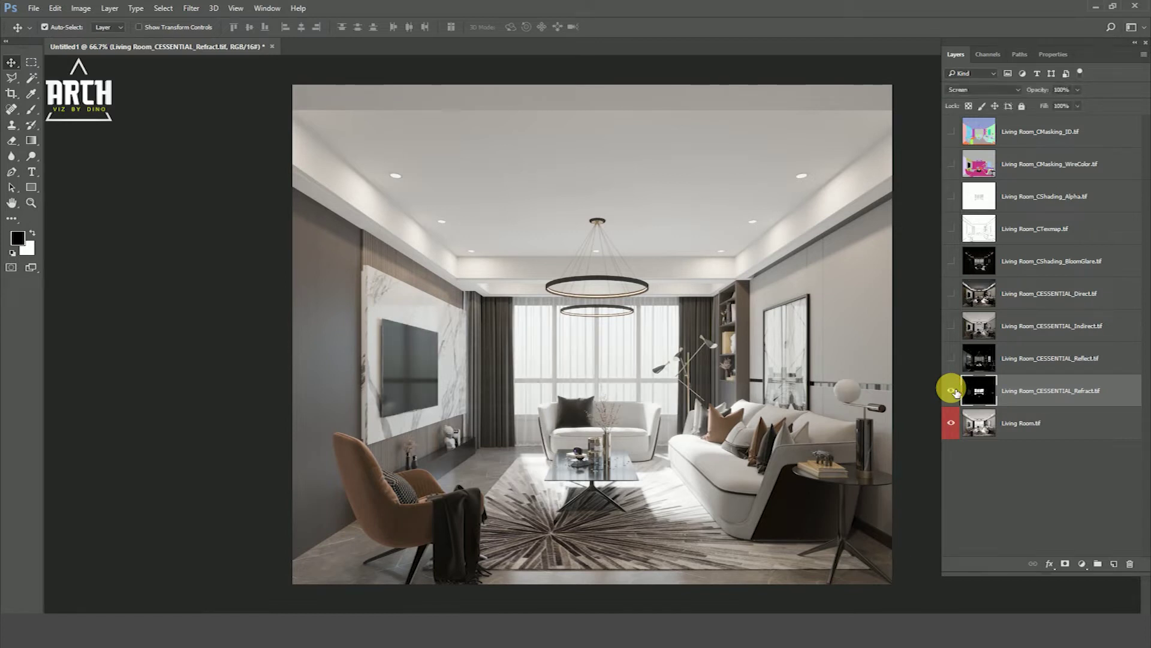
{"action": "type", "text": "20"}
{"action": "key", "text": "Return"}
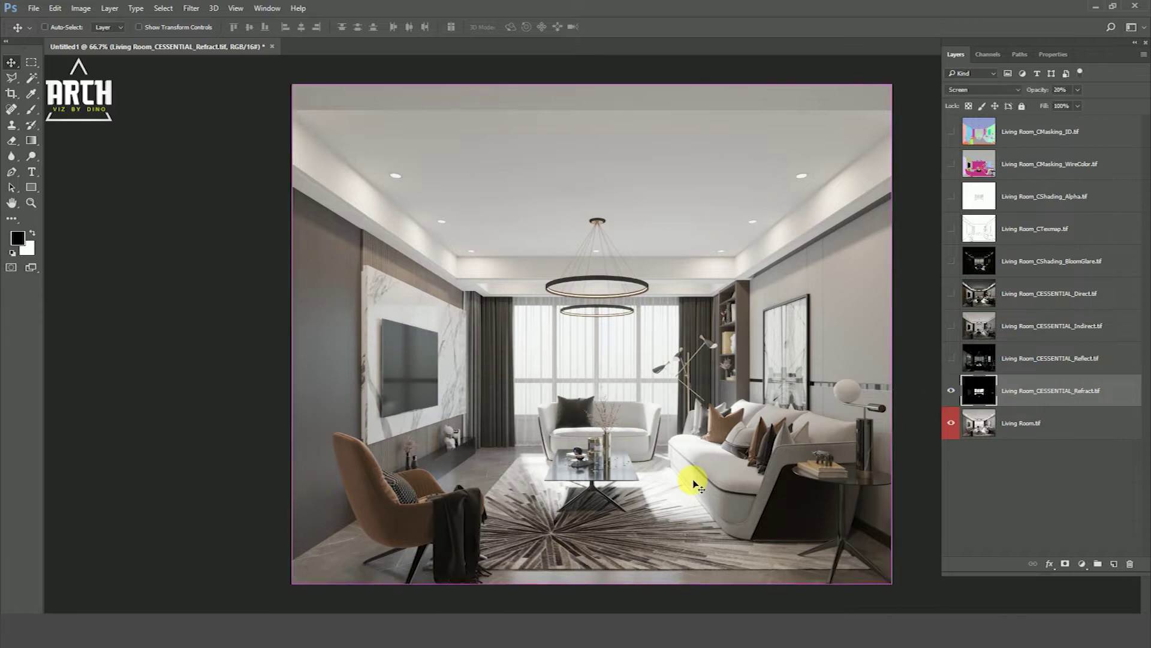
- Show the Reflect pass in Screen mode at 20% opacity, comparing it on and off
{"action": "scroll", "coordinate": [689, 475], "scroll_direction": "up", "scroll_amount": 1}
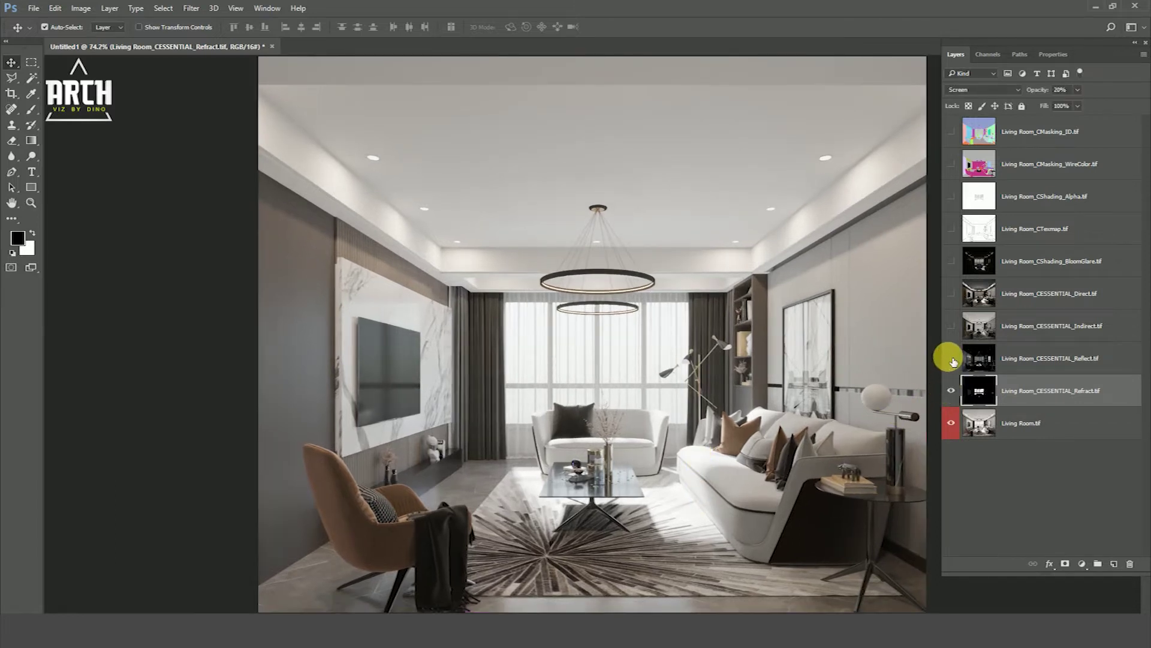
{"action": "left_click", "coordinate": [951, 358]}
{"action": "left_click", "coordinate": [1039, 358]}
{"action": "left_click", "coordinate": [986, 90]}
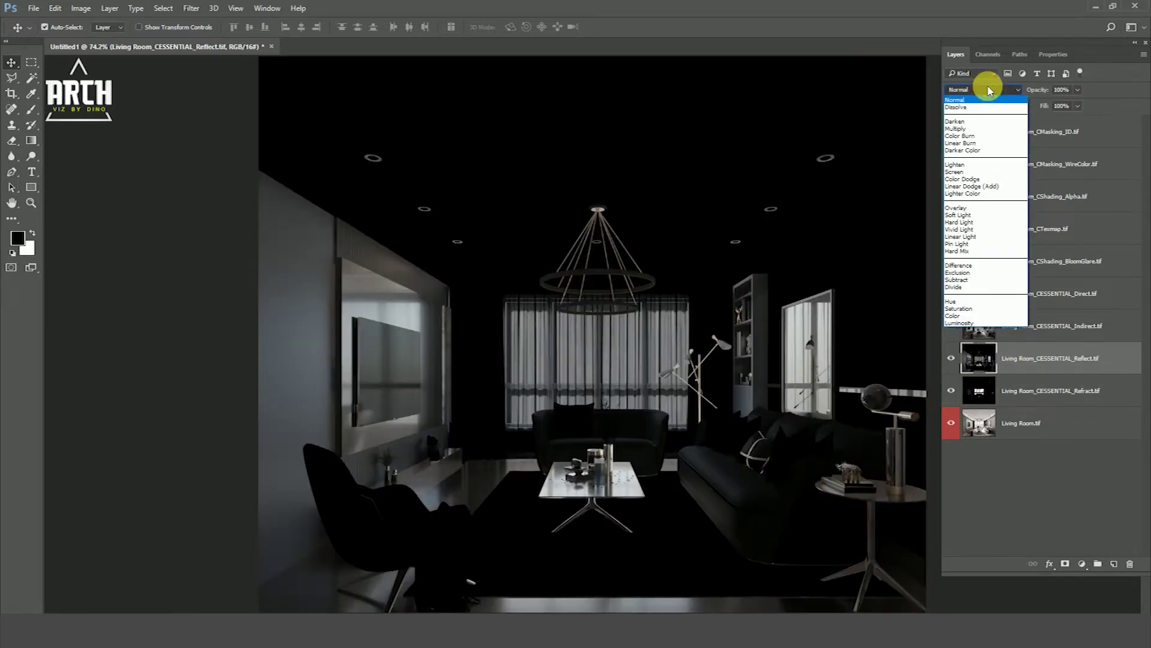
{"action": "left_click", "coordinate": [970, 166]}
{"action": "left_click", "coordinate": [952, 359]}
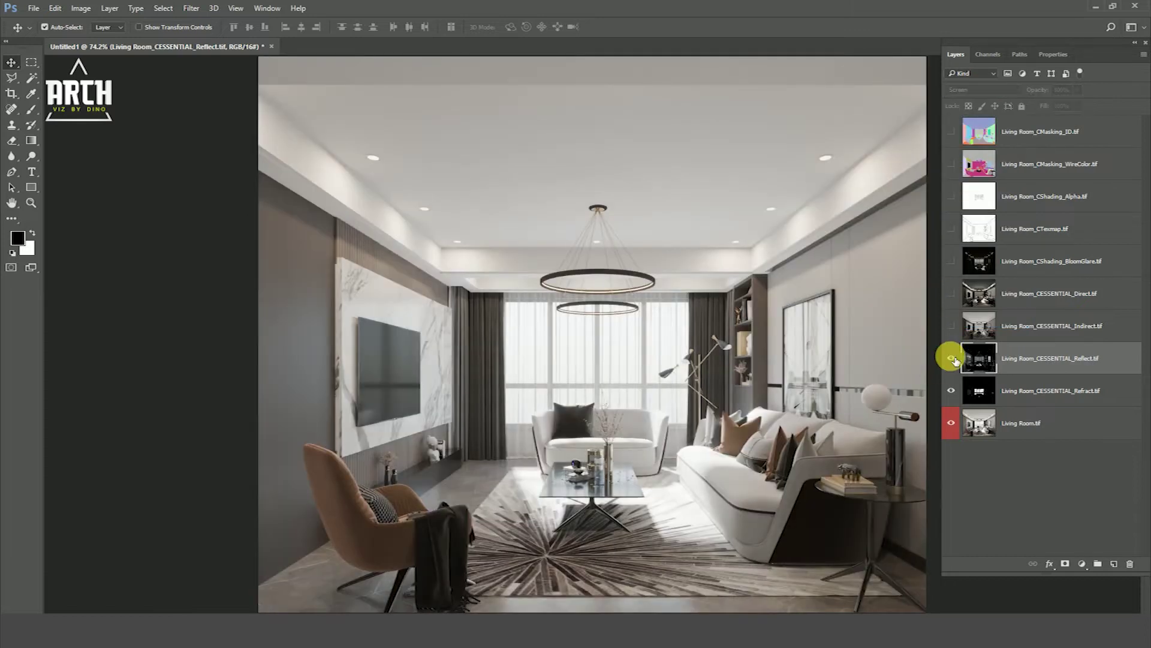
{"action": "left_click", "coordinate": [952, 359]}
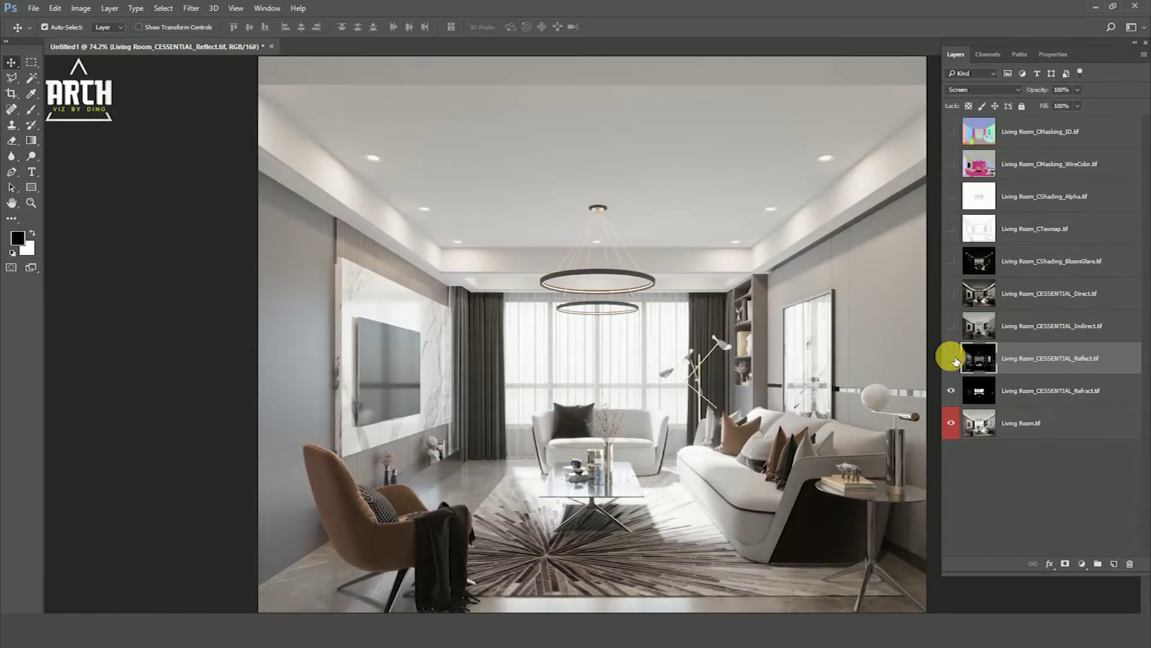
{"action": "left_click", "coordinate": [952, 358]}
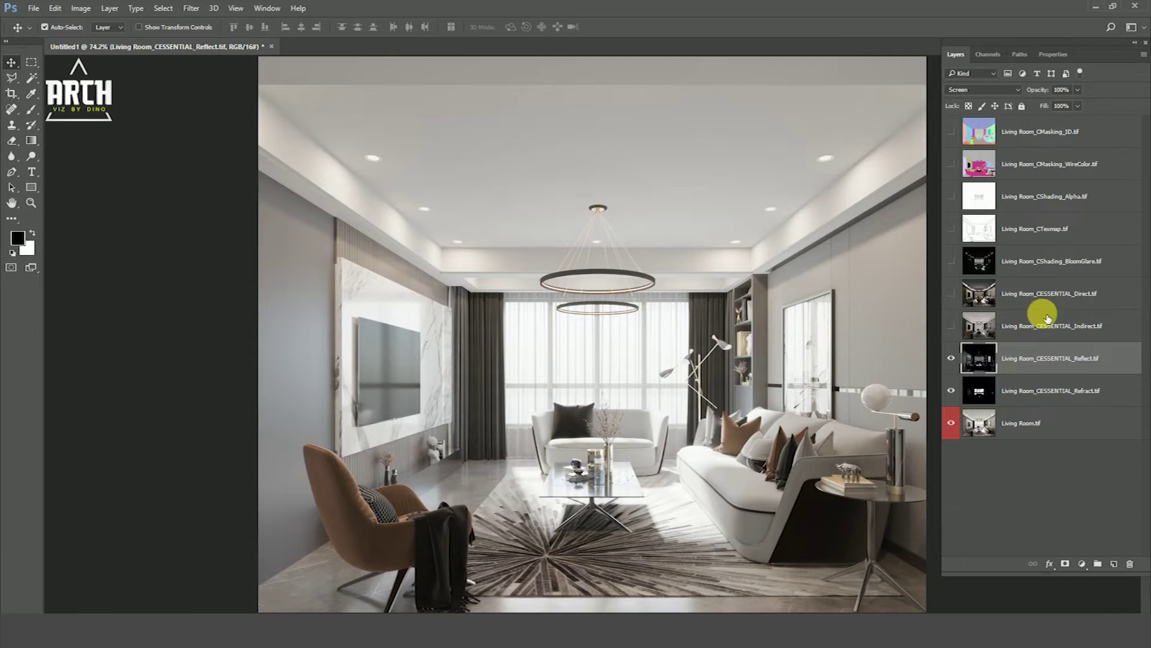
{"action": "type", "text": "20"}
{"action": "left_click", "coordinate": [951, 359]}
{"action": "left_click", "coordinate": [951, 359]}
{"action": "left_click", "coordinate": [952, 359]}
{"action": "left_click", "coordinate": [953, 360]}
{"action": "left_click", "coordinate": [954, 359]}
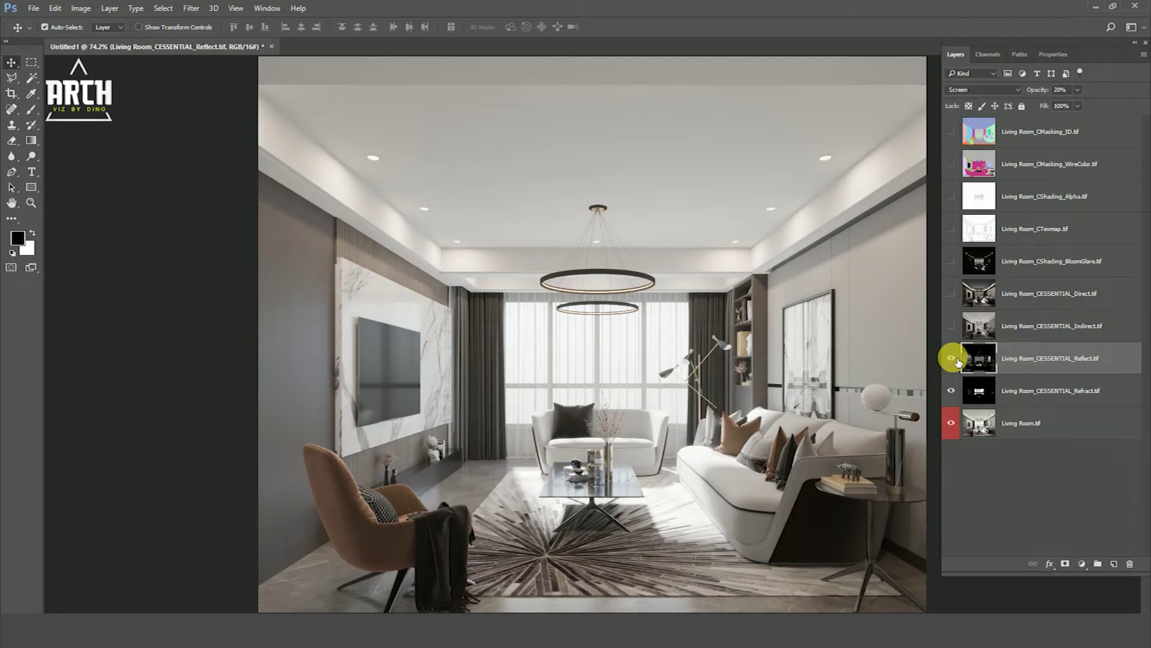
- Show the Indirect pass in Screen mode at 30% opacity
{"action": "left_click", "coordinate": [954, 326]}
{"action": "left_click", "coordinate": [1030, 329]}
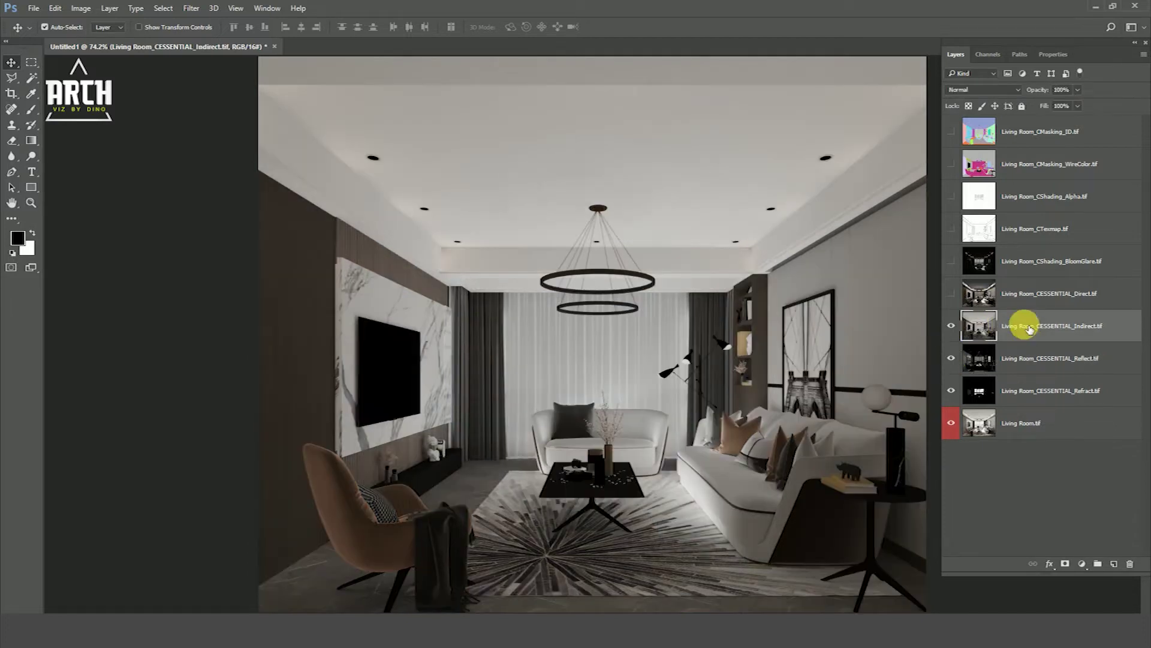
{"action": "left_click", "coordinate": [995, 89]}
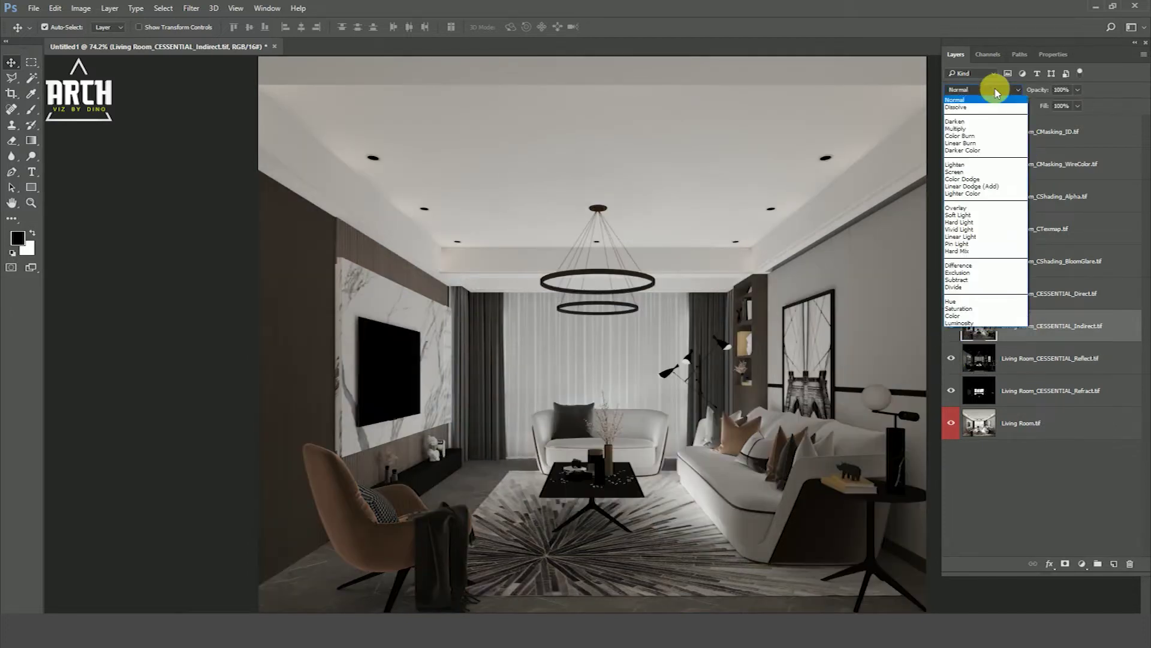
{"action": "left_click", "coordinate": [976, 187]}
{"action": "left_click", "coordinate": [951, 326]}
{"action": "left_click", "coordinate": [951, 326]}
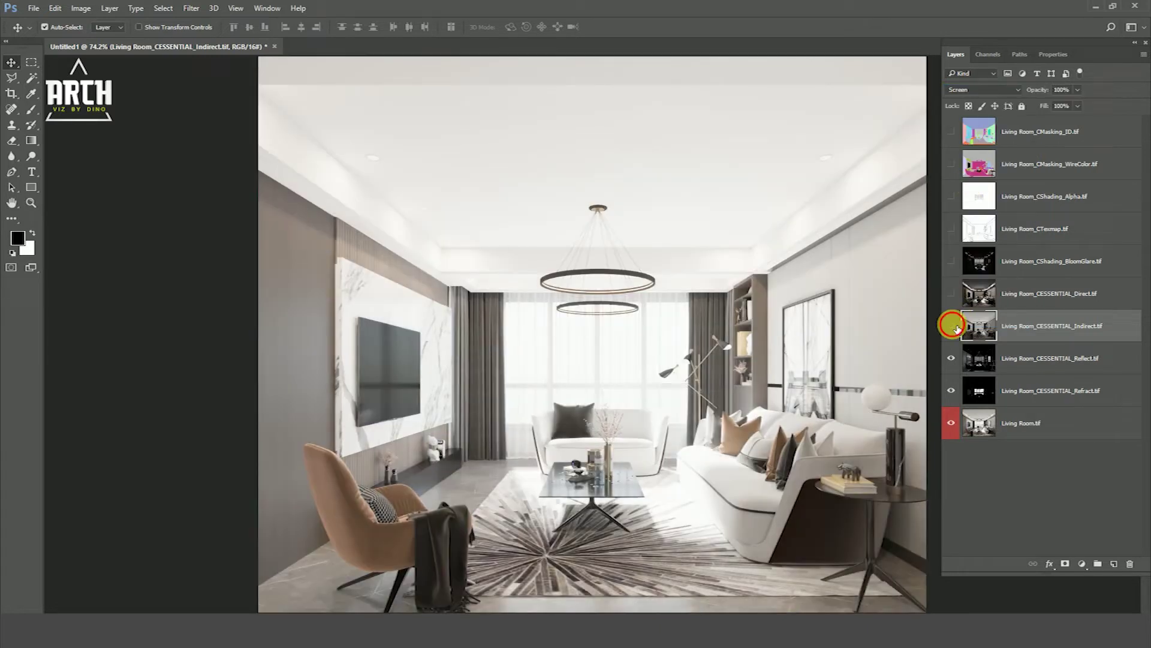
{"action": "left_click", "coordinate": [1063, 96]}
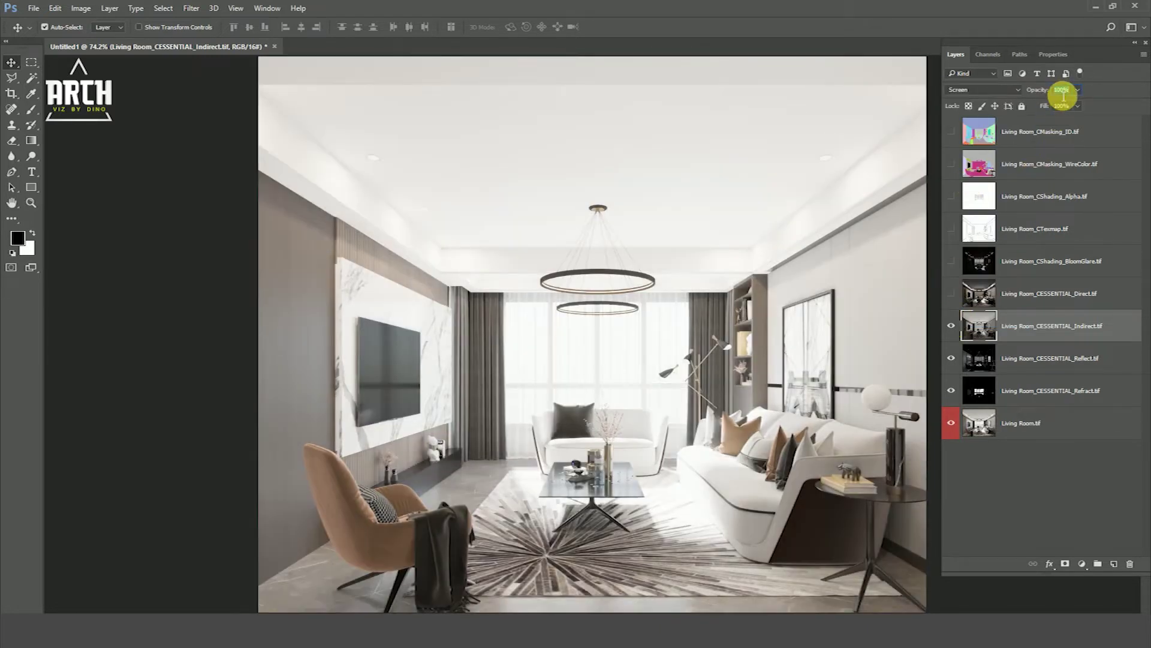
{"action": "type", "text": "30"}
{"action": "left_click", "coordinate": [952, 326]}
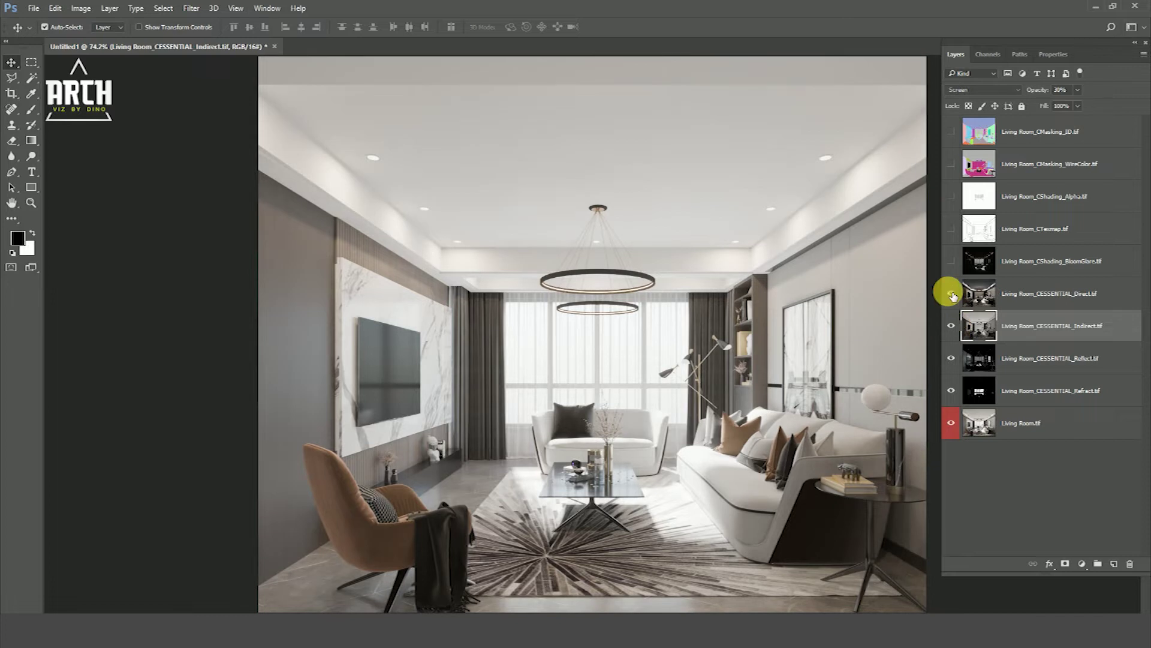
- Show the Direct pass in Screen mode at 10% opacity
{"action": "left_click", "coordinate": [952, 293]}
{"action": "left_click", "coordinate": [1023, 294]}
{"action": "left_click", "coordinate": [984, 89]}
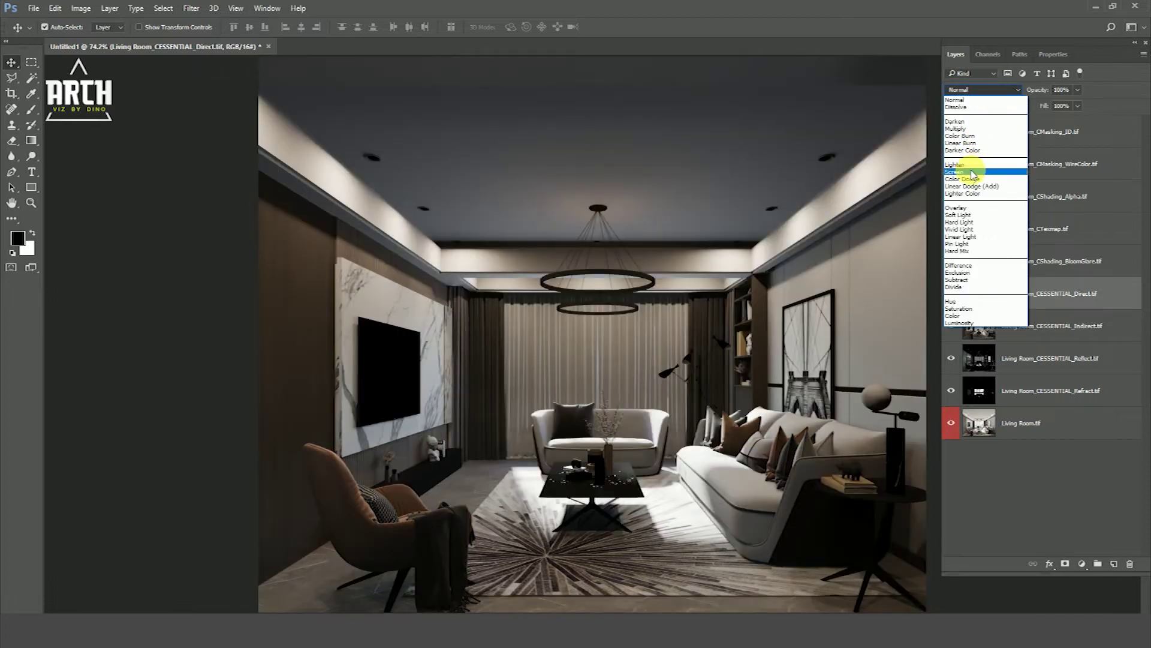
{"action": "left_click", "coordinate": [973, 173]}
{"action": "left_click", "coordinate": [952, 294]}
{"action": "left_click", "coordinate": [952, 294]}
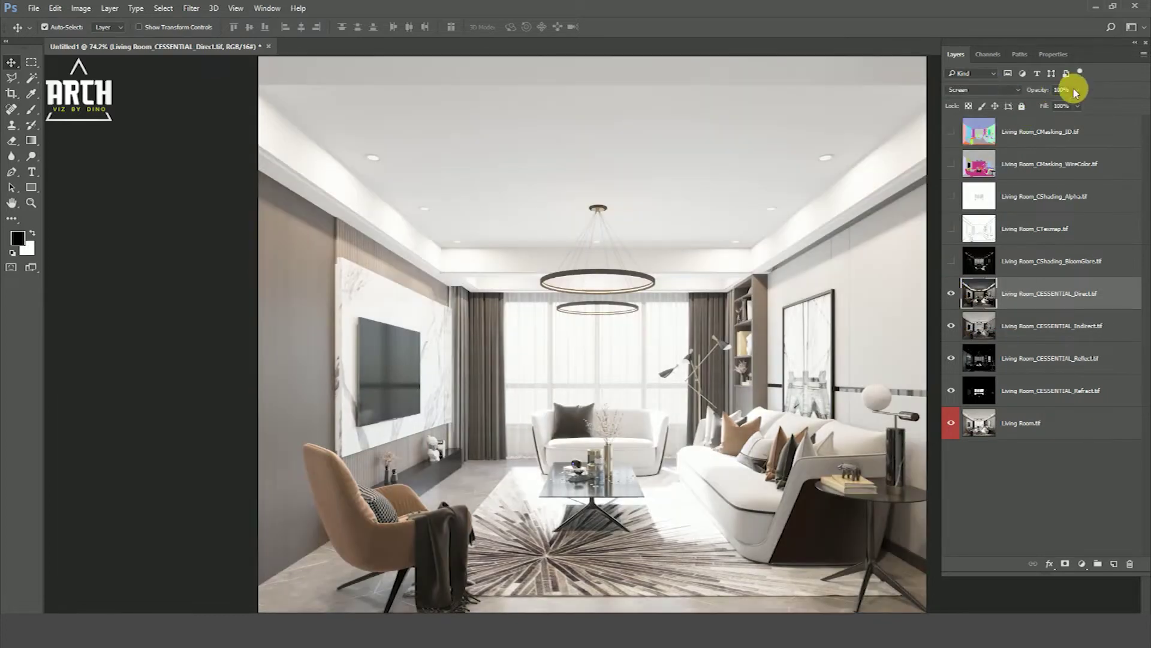
{"action": "type", "text": "10"}
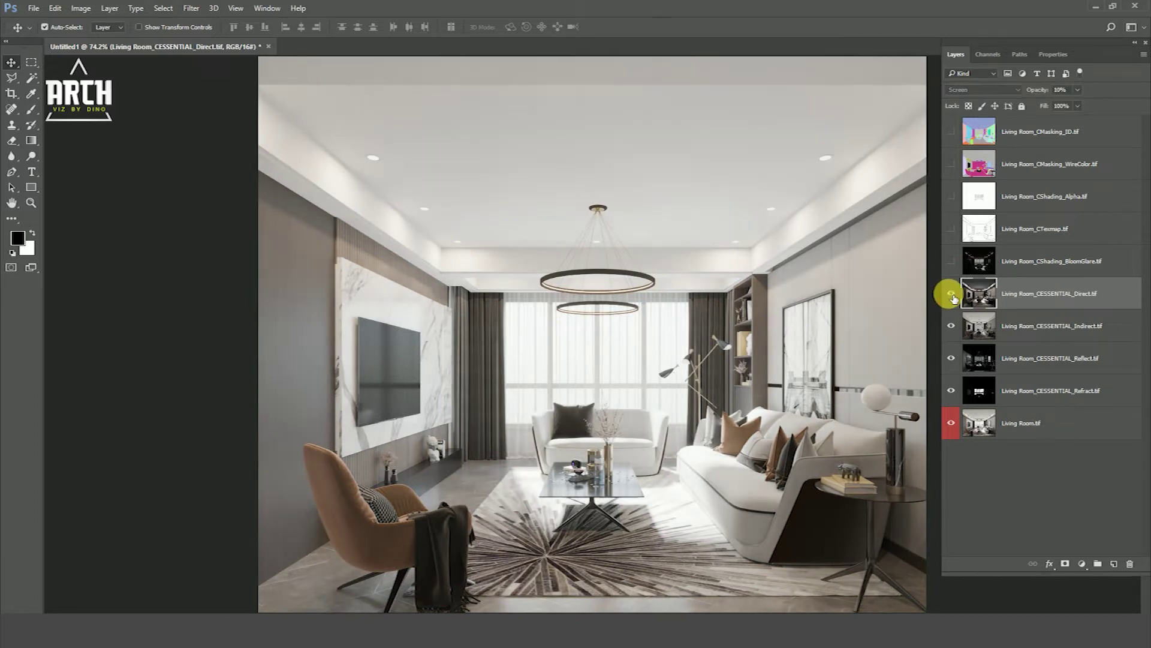
- Preview and hide BloomGlare, then move CTexmap down just above Direct
{"action": "left_click", "coordinate": [951, 262]}
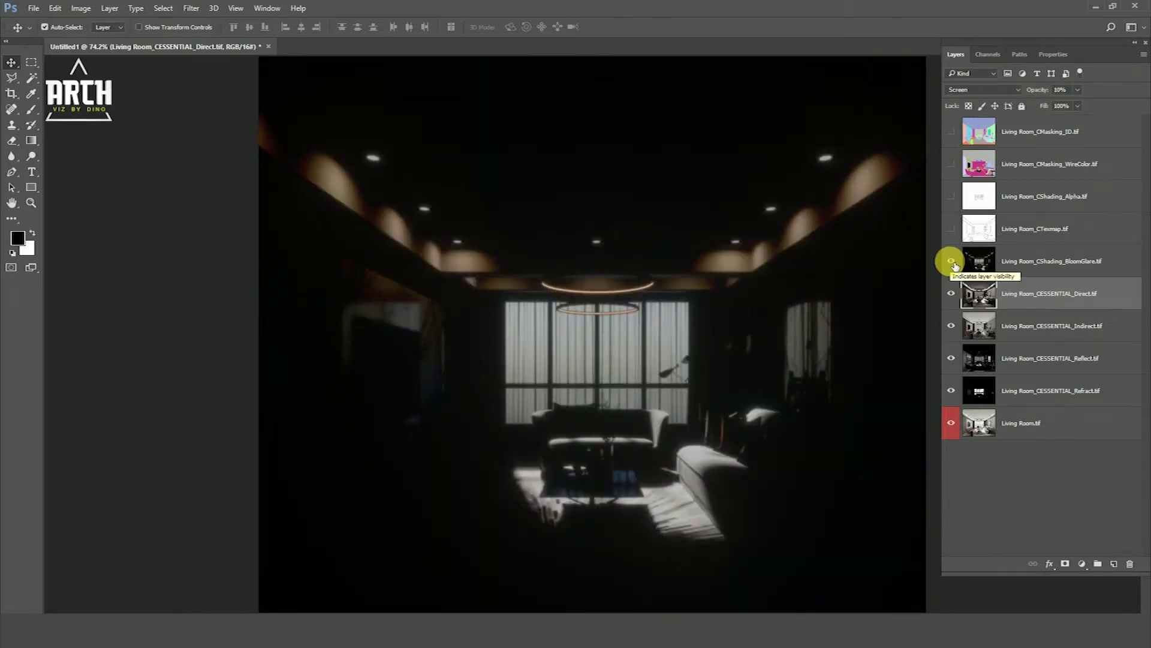
{"action": "left_click", "coordinate": [952, 262]}
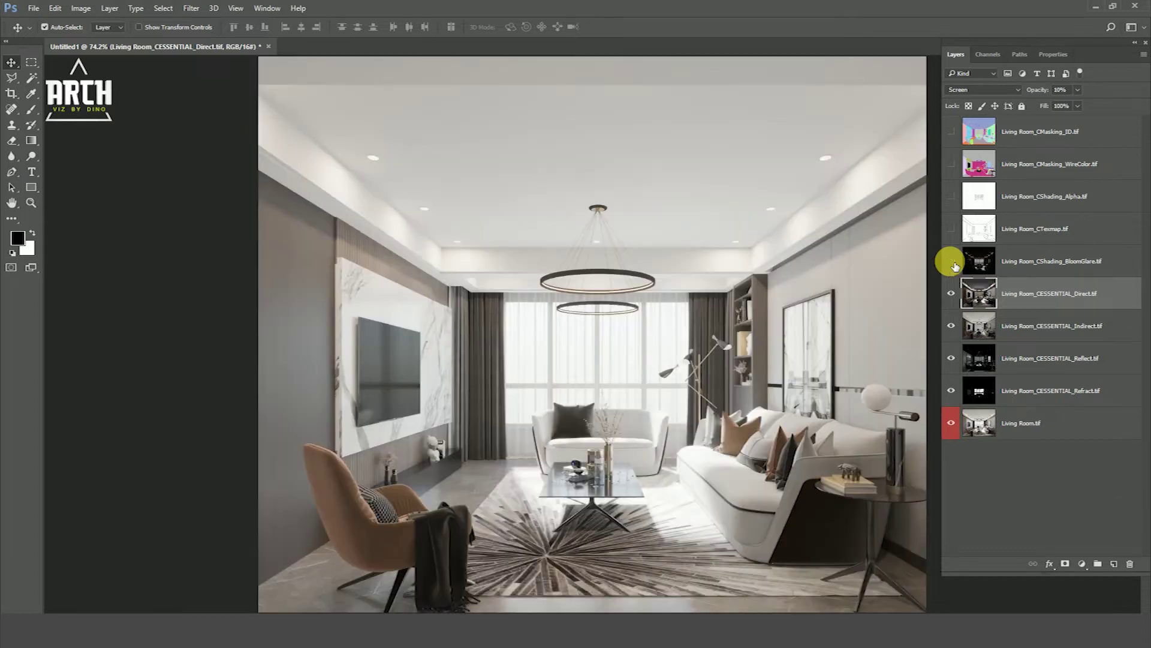
{"action": "left_click", "coordinate": [952, 293]}
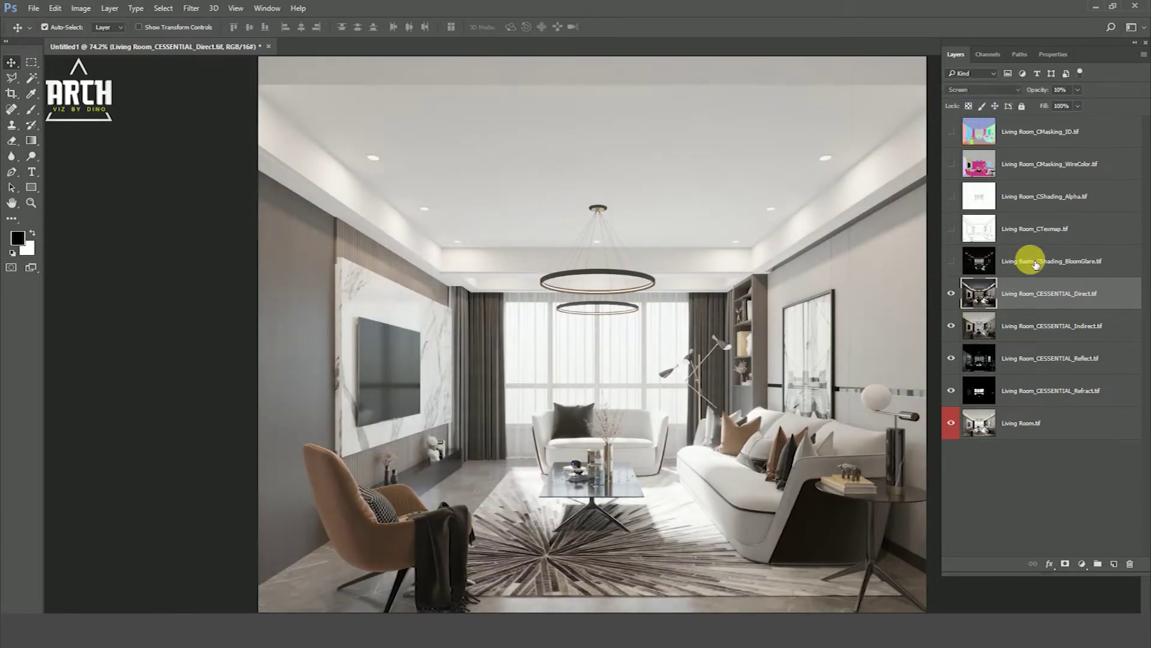
{"action": "left_click_drag", "start_coordinate": [1044, 226], "coordinate": [1005, 287]}
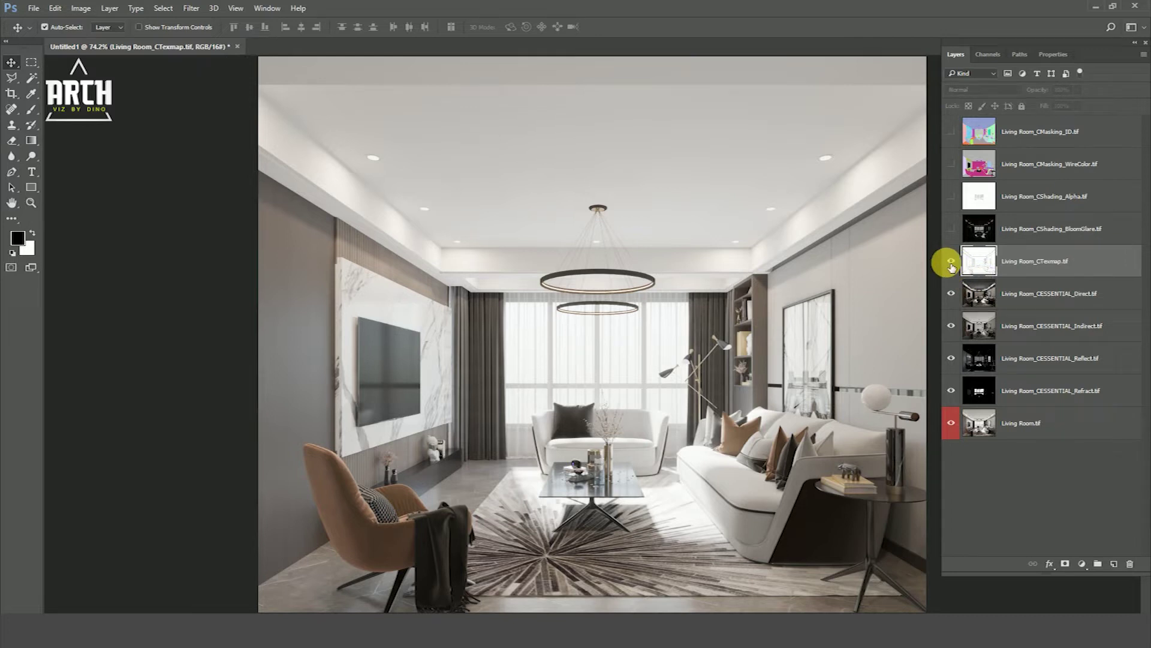
- Blend CTexmap in Multiply at 30% opacity, then stamp visible layers into Layer 1
{"action": "left_click", "coordinate": [951, 262]}
{"action": "left_click", "coordinate": [966, 89]}
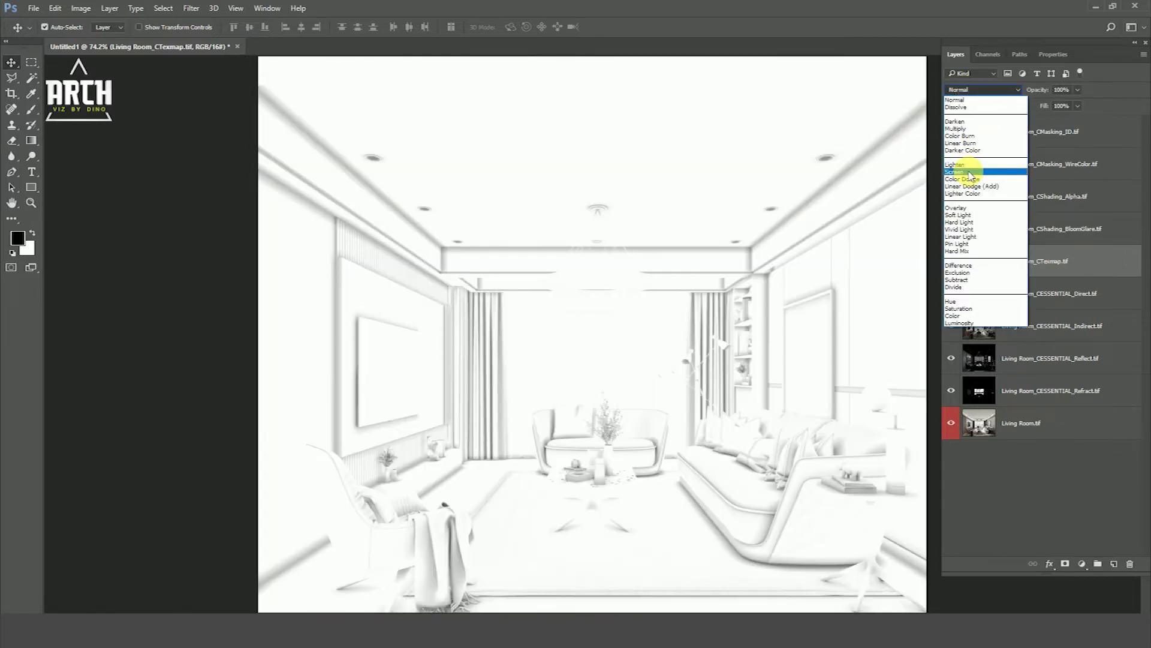
{"action": "left_click", "coordinate": [970, 172]}
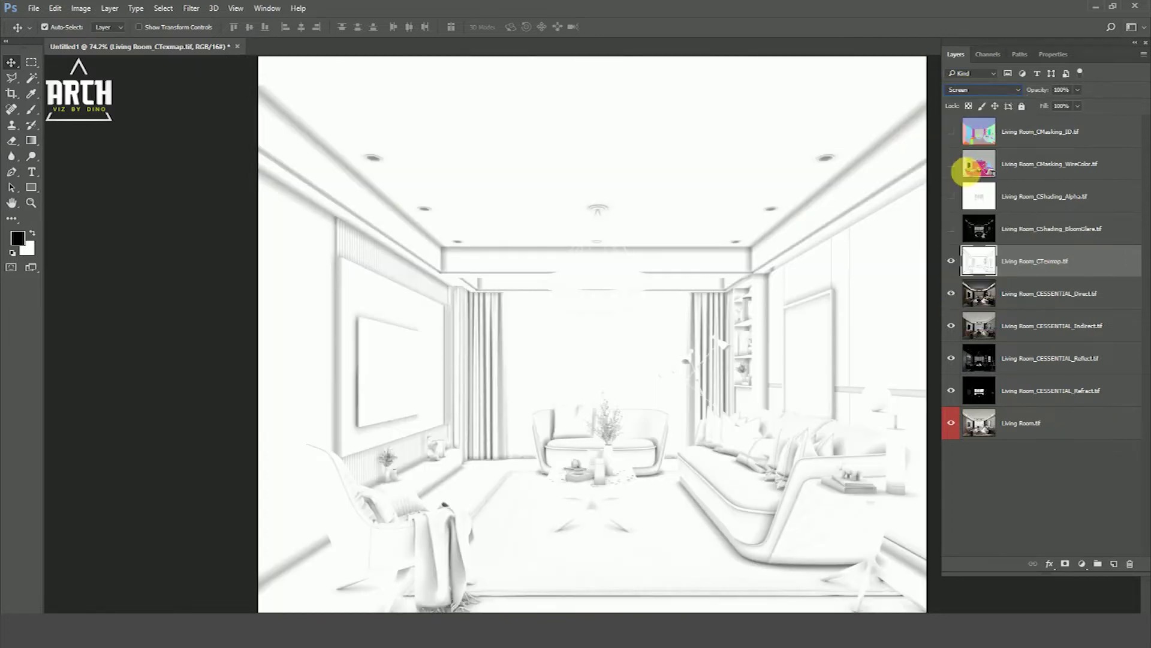
{"action": "left_click", "coordinate": [987, 91]}
{"action": "left_click", "coordinate": [971, 129]}
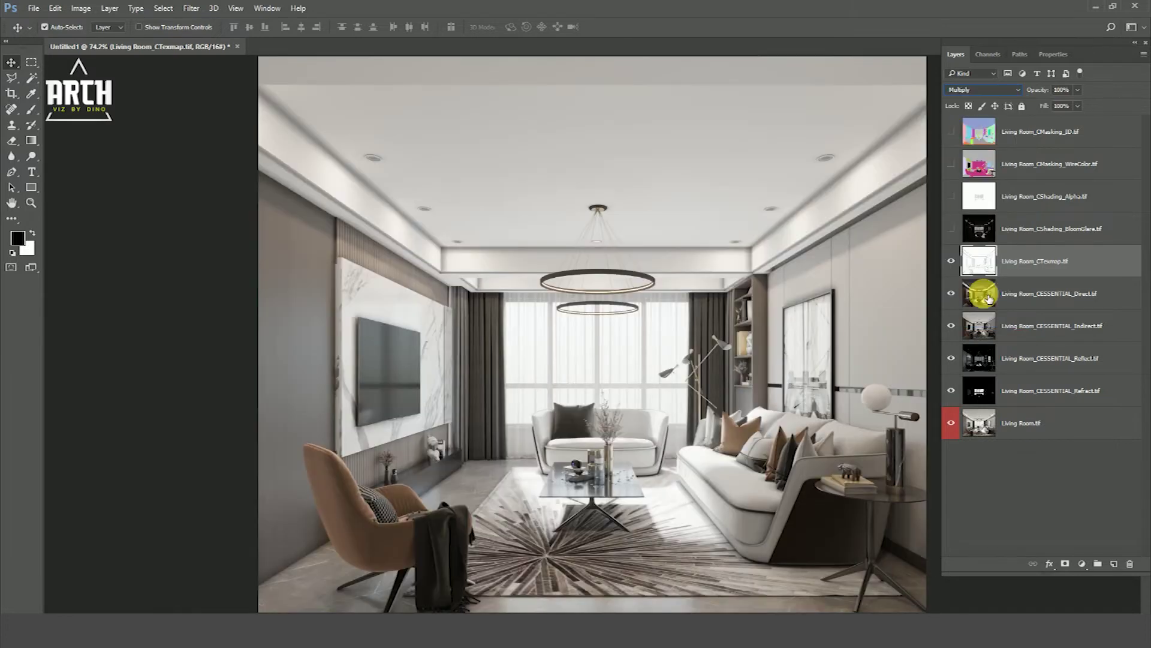
{"action": "left_click", "coordinate": [951, 261]}
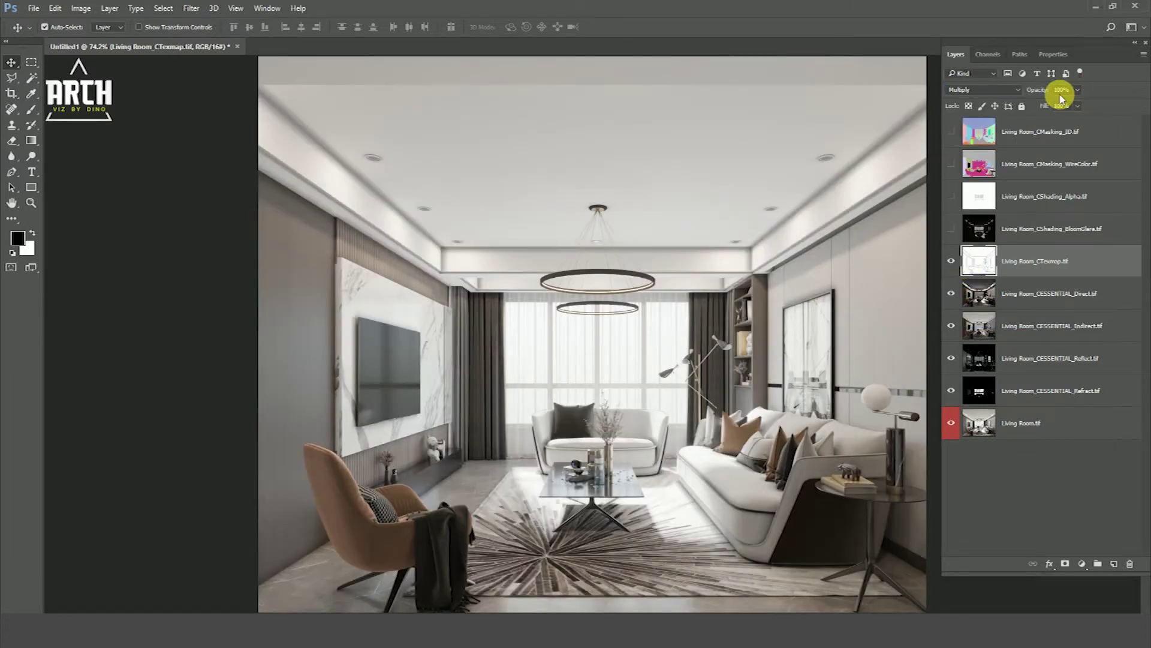
{"action": "left_click_drag", "start_coordinate": [1064, 113], "coordinate": [1035, 108]}
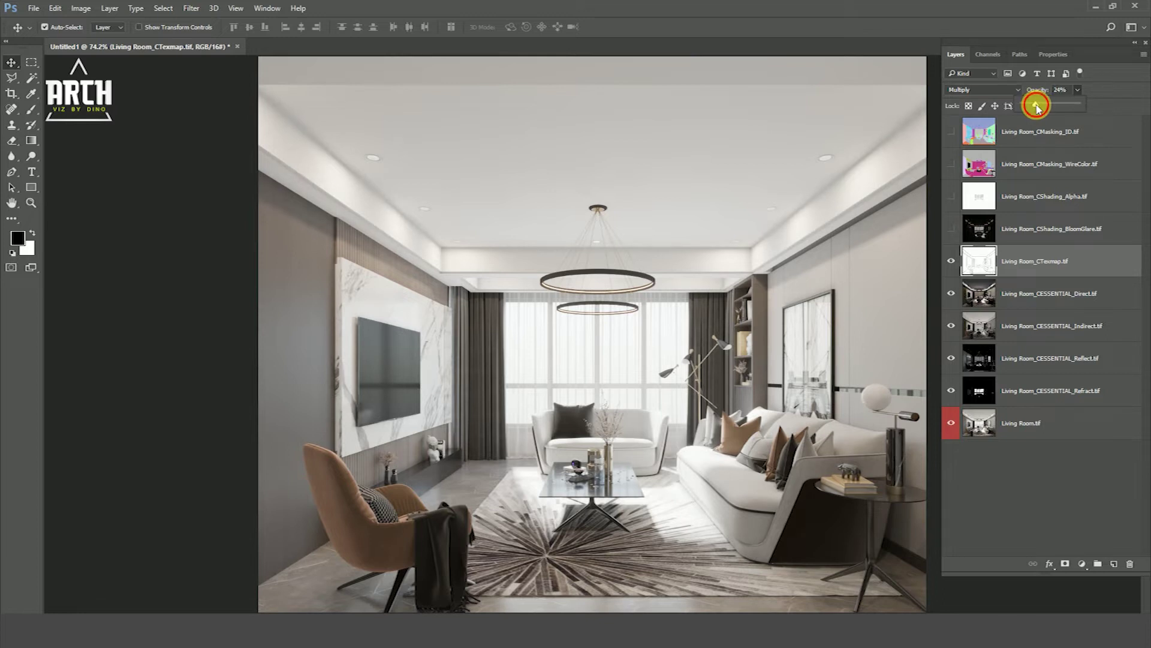
{"action": "type", "text": "30"}
{"action": "key", "text": "Return"}
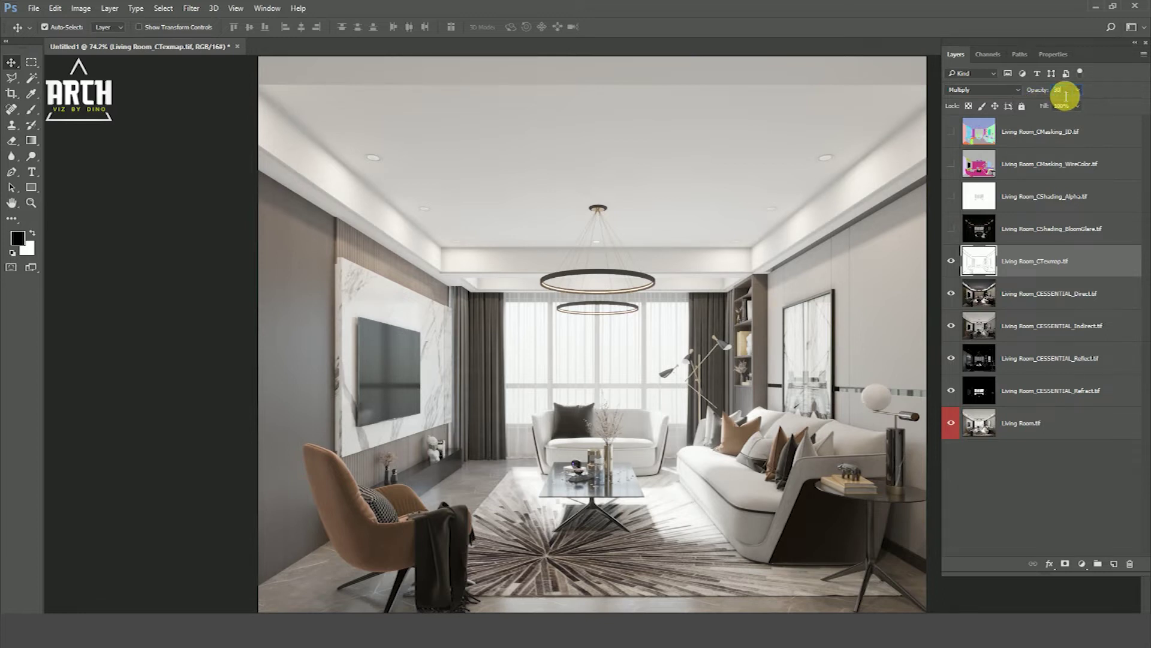
{"action": "left_click", "coordinate": [953, 263]}
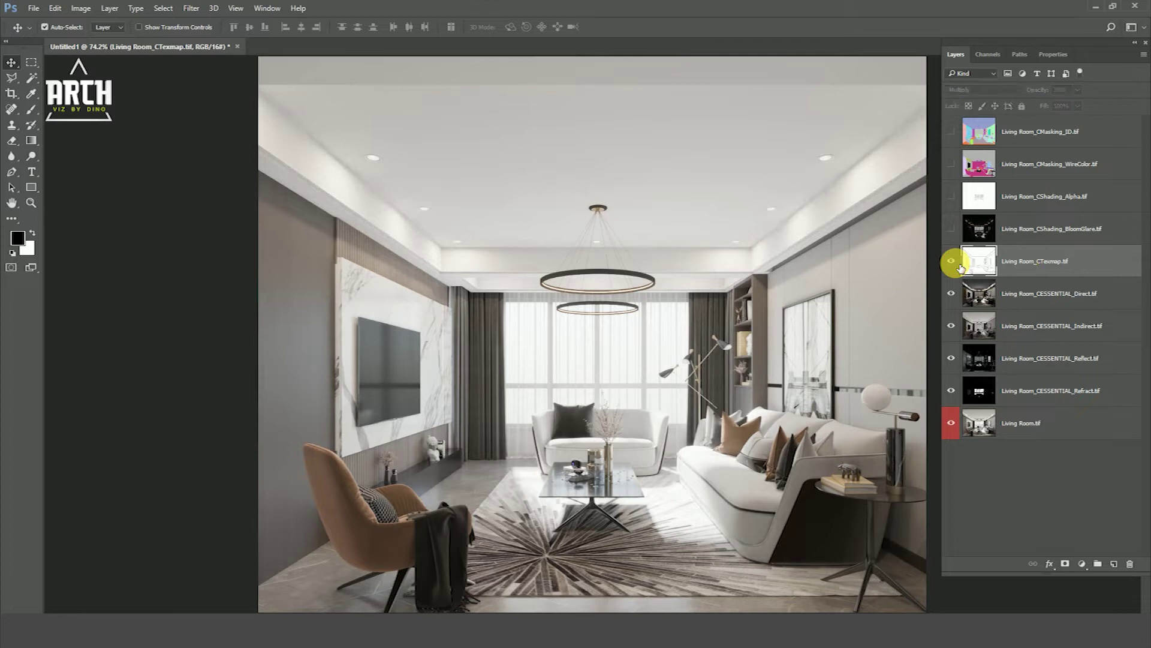
{"action": "left_click", "coordinate": [953, 264]}
{"action": "left_click", "coordinate": [952, 264]}
{"action": "left_click", "coordinate": [953, 263]}
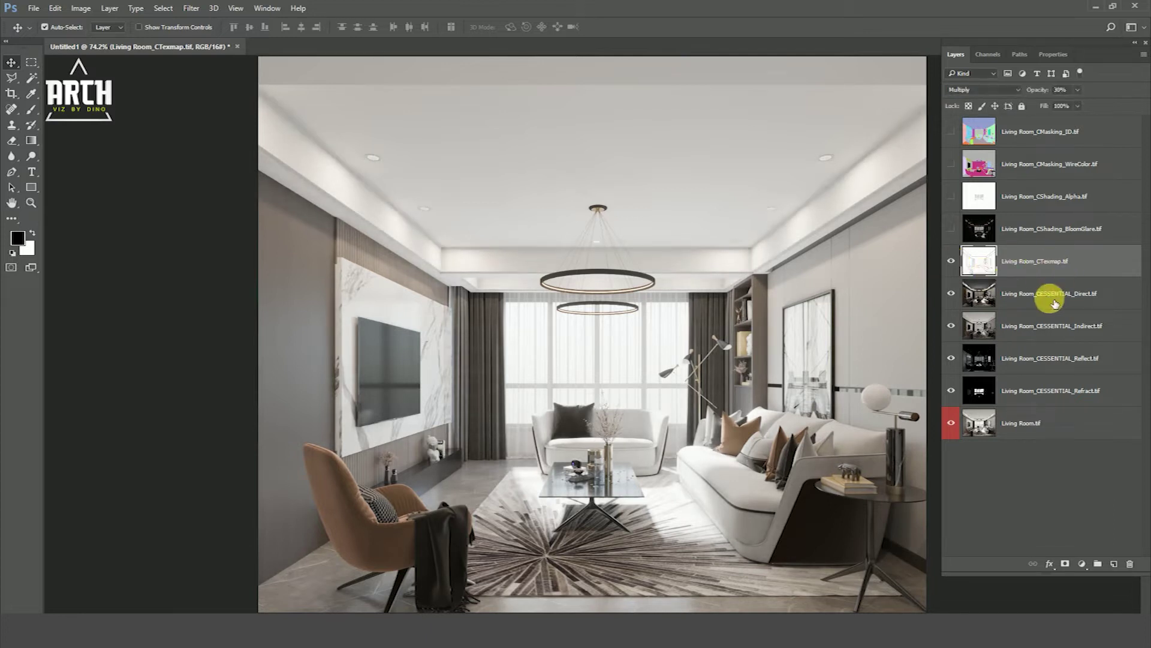
{"action": "key", "text": "ctrl+shift+alt+n"}
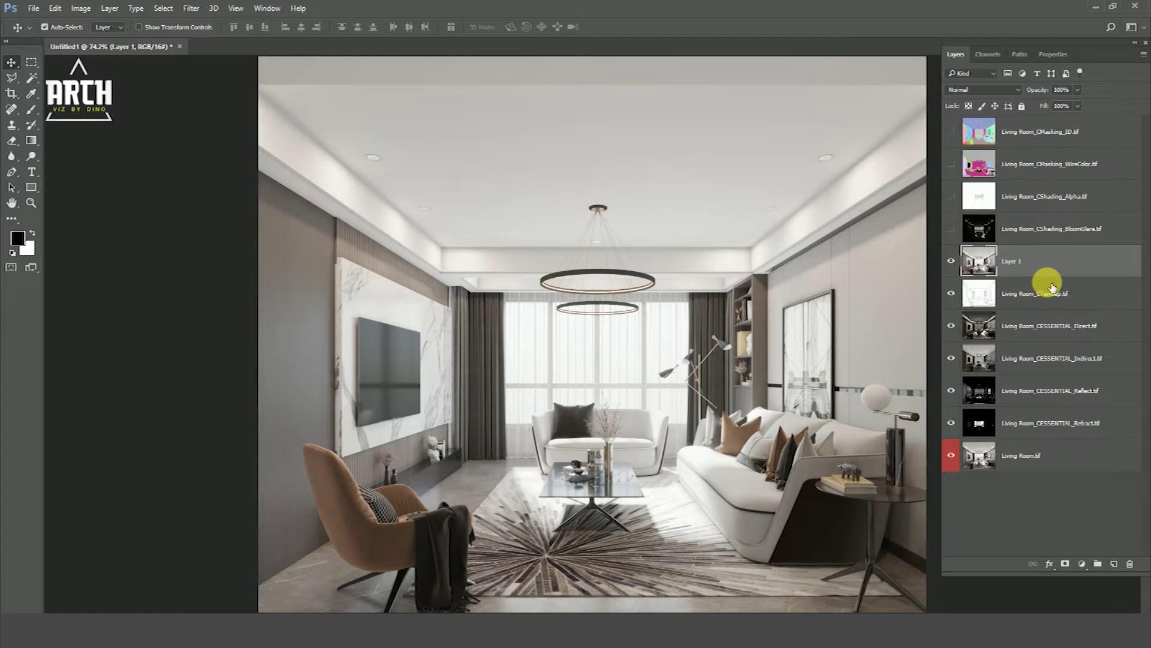
- Convert Layer 1 to a smart object and apply the Camera Raw filter to it
{"action": "right_click", "coordinate": [1022, 258]}
{"action": "left_click", "coordinate": [933, 221]}
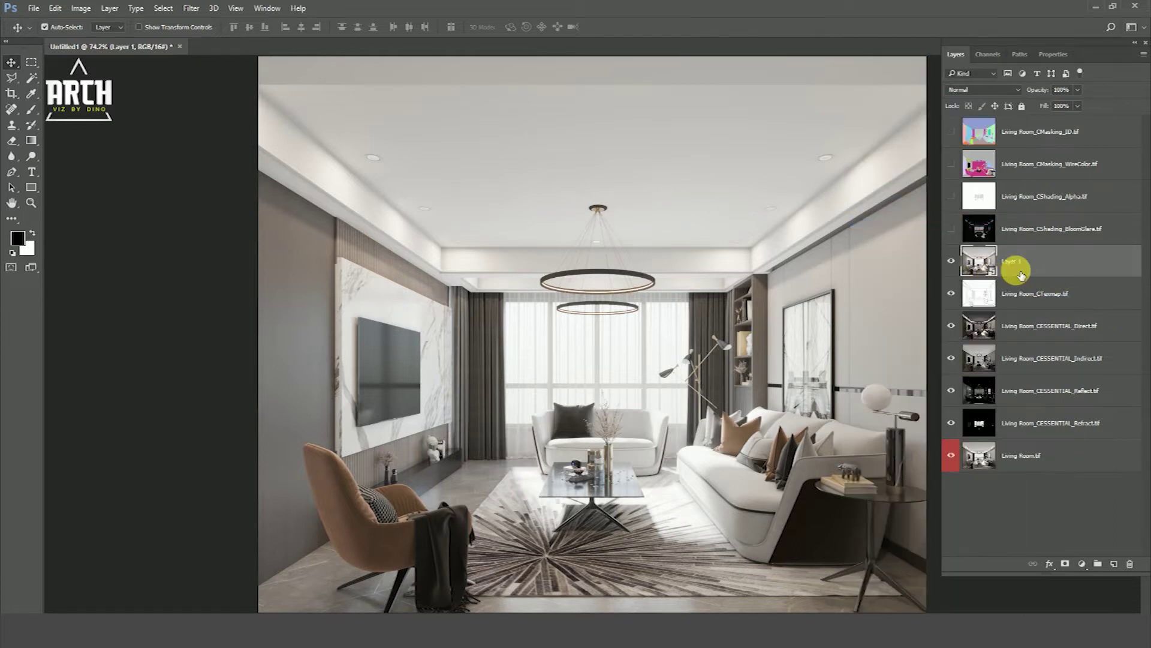
{"action": "left_click", "coordinate": [190, 9]}
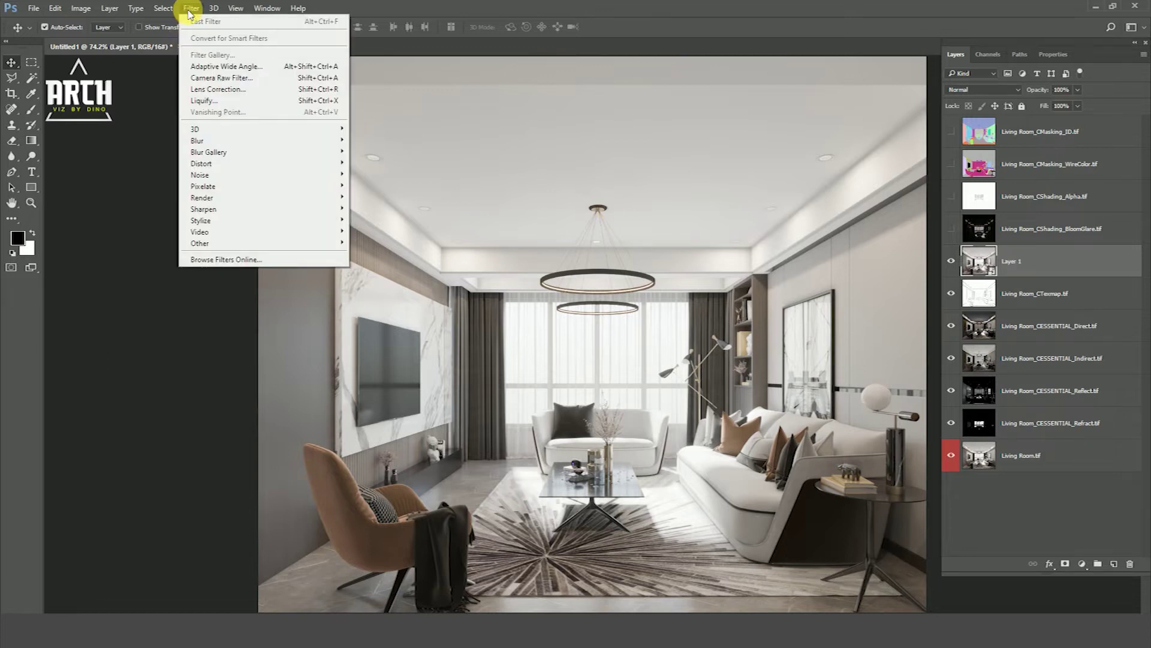
{"action": "left_click", "coordinate": [213, 78]}
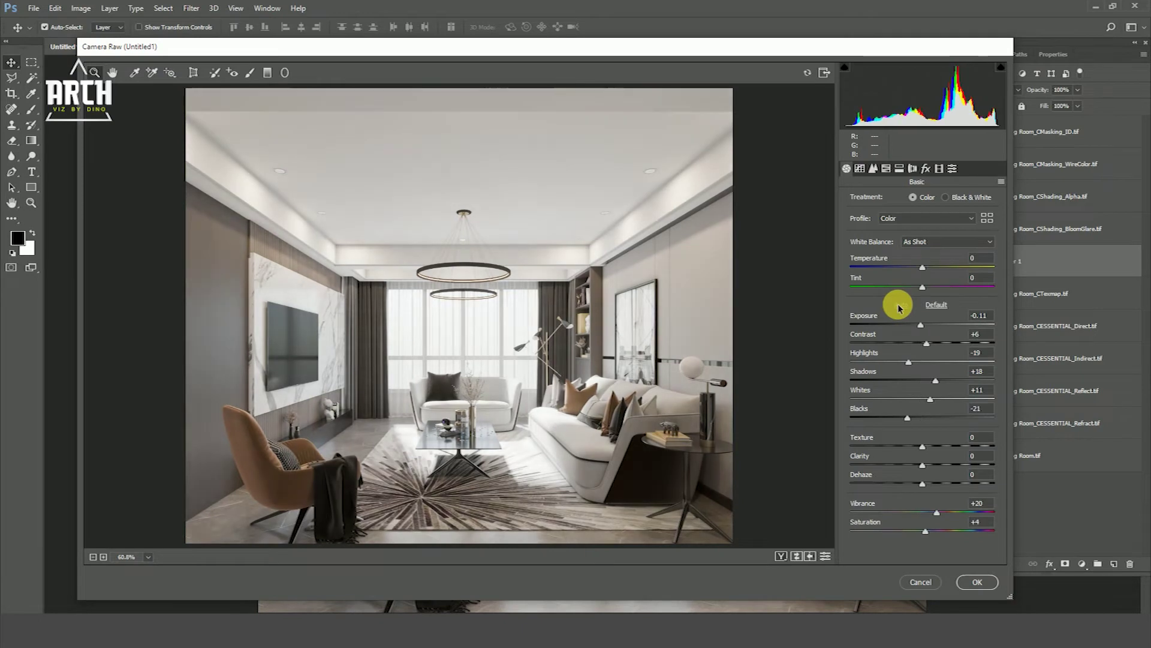
- Apply Auto basic tone, set Clarity and Dehaze to +30, and Texture to +7
{"action": "left_click", "coordinate": [901, 304]}
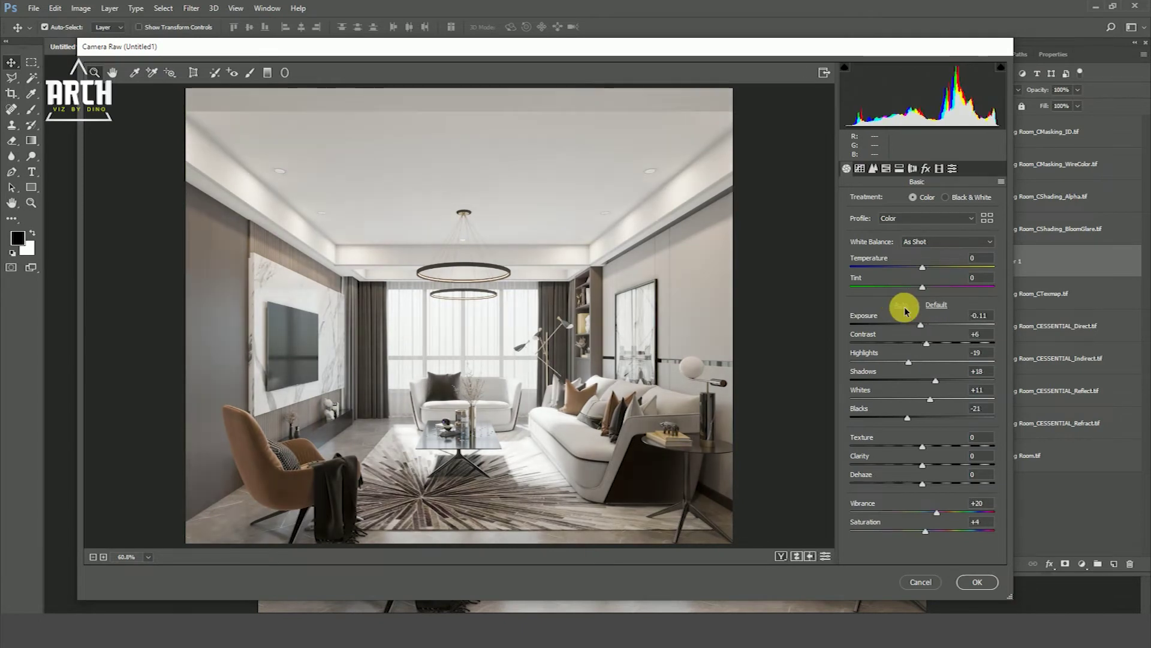
{"action": "left_click", "coordinate": [979, 456]}
{"action": "type", "text": "20"}
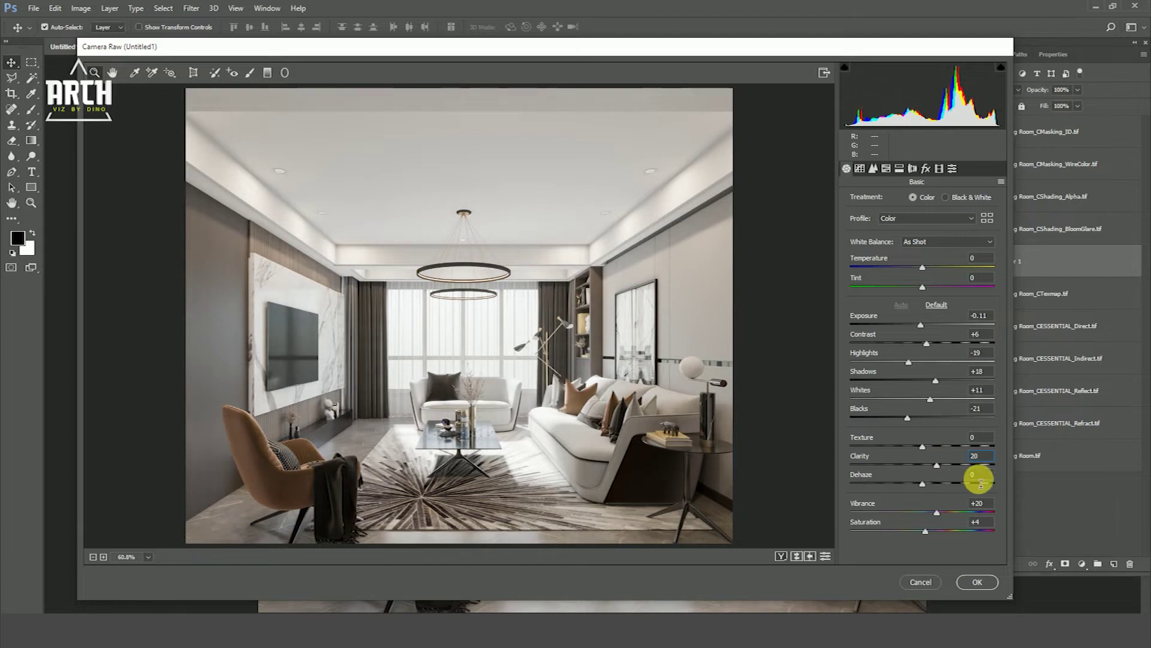
{"action": "key", "text": "Tab"}
{"action": "type", "text": "10"}
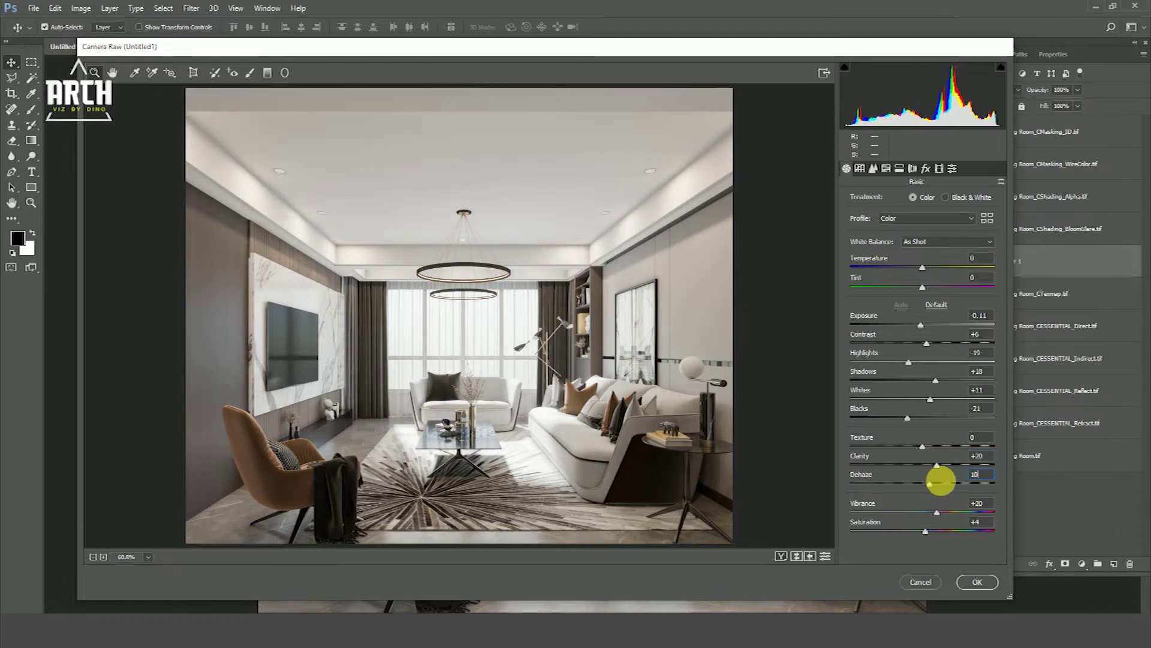
{"action": "left_click_drag", "start_coordinate": [933, 490], "coordinate": [953, 489]}
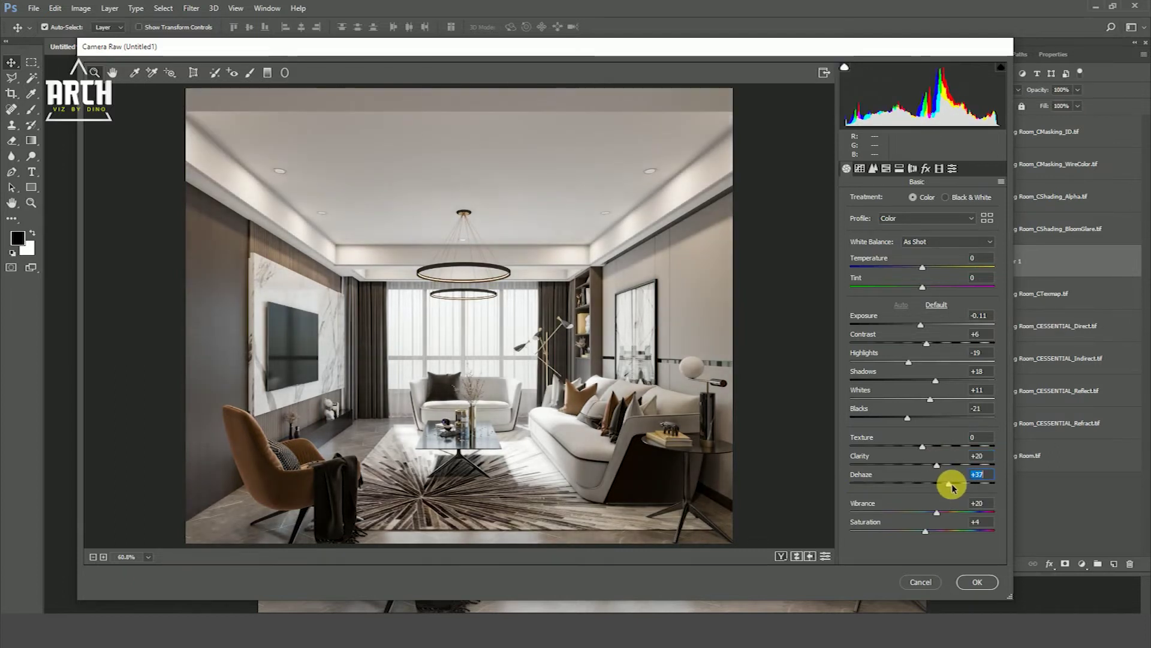
{"action": "type", "text": "30"}
{"action": "left_click", "coordinate": [984, 457]}
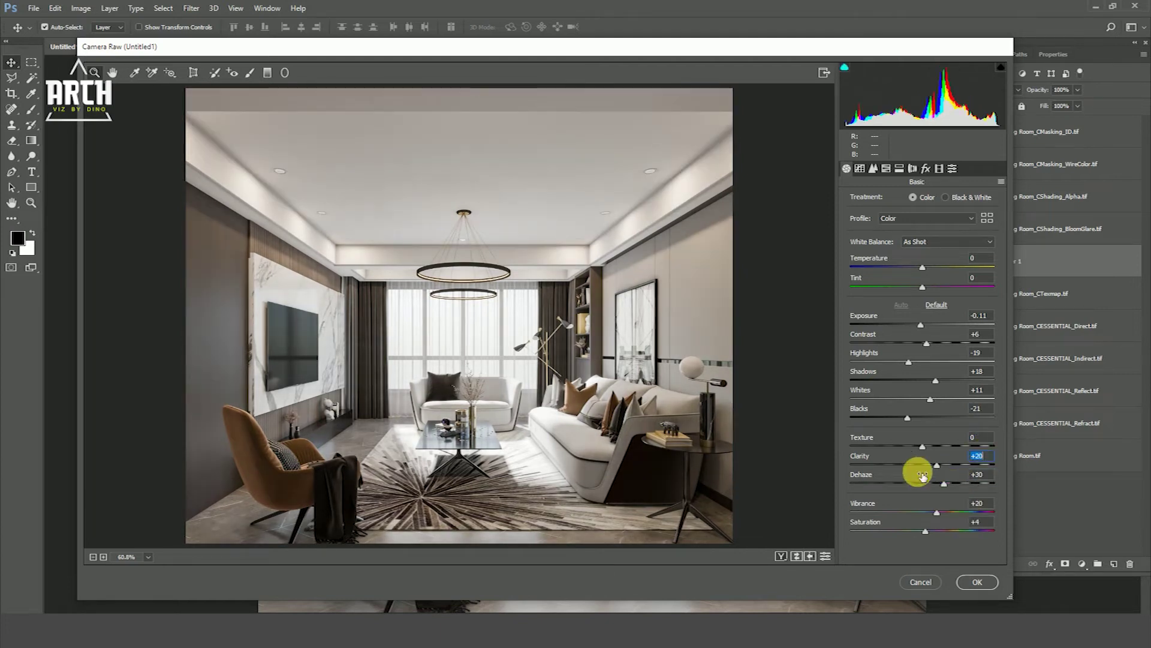
{"action": "type", "text": "30"}
{"action": "left_click", "coordinate": [923, 448]}
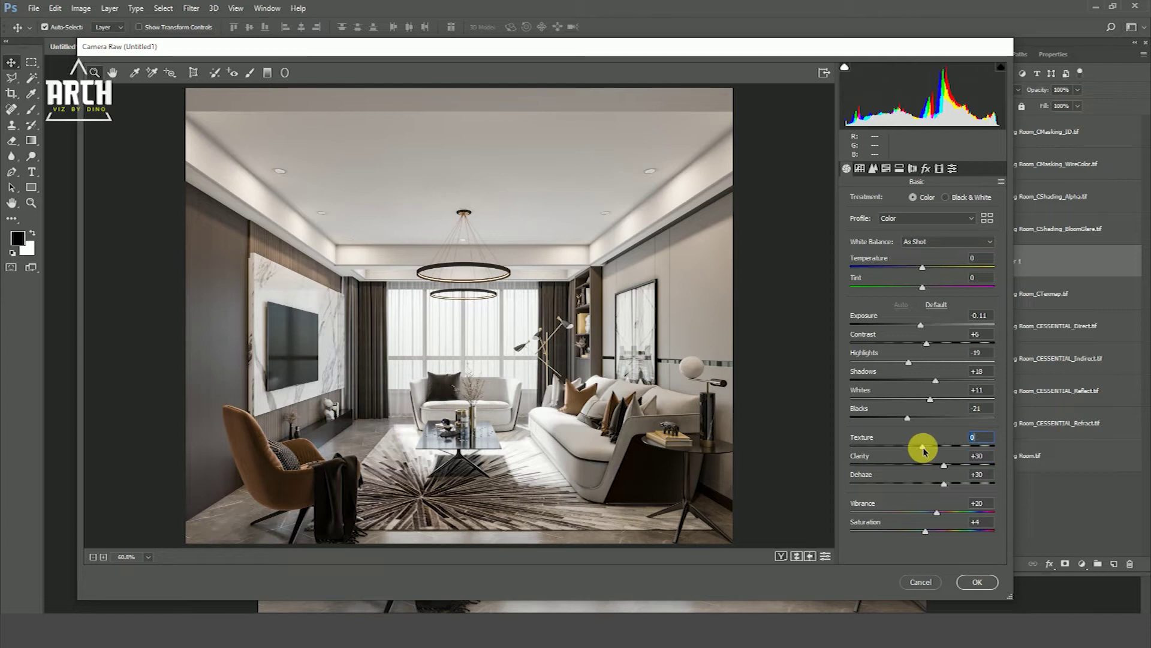
{"action": "left_click_drag", "start_coordinate": [945, 448], "coordinate": [927, 449]}
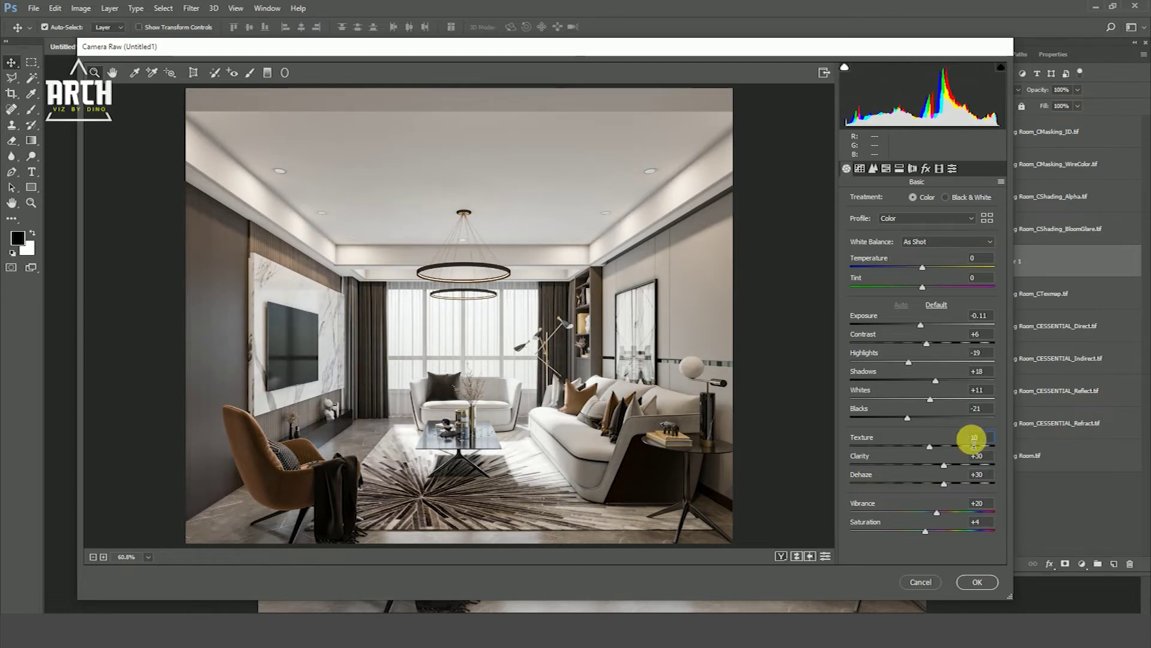
- Set the parametric tone curve to Highlights +18, Lights -6, Darks +8, Shadows -15, and apply Camera Raw
{"action": "left_click", "coordinate": [860, 168]}
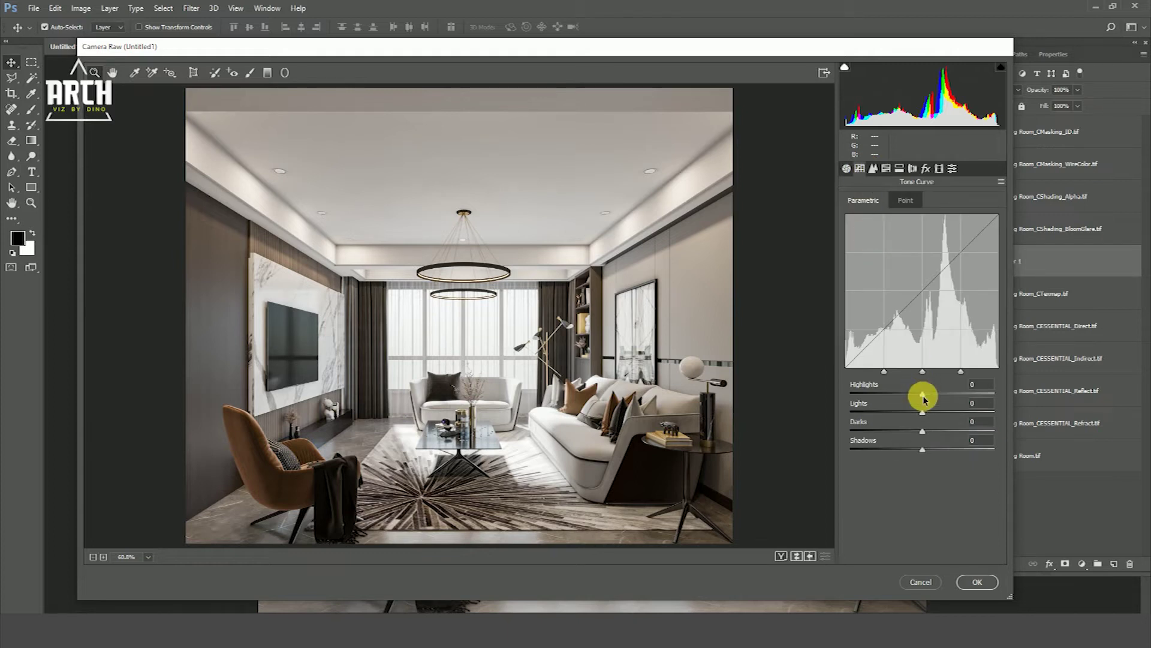
{"action": "mouse_move", "coordinate": [924, 398]}
{"action": "left_mouse_down"}
{"action": "mouse_move", "coordinate": [939, 396]}
{"action": "mouse_move", "coordinate": [921, 416]}
{"action": "left_mouse_up"}
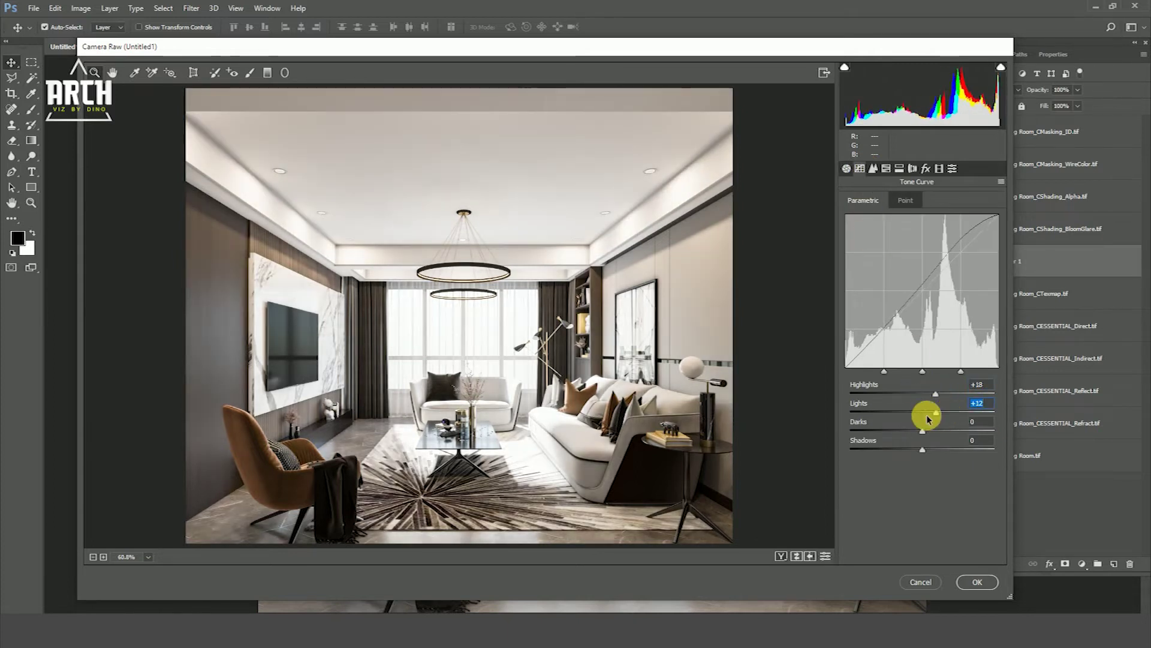
{"action": "left_click_drag", "start_coordinate": [923, 433], "coordinate": [929, 435]}
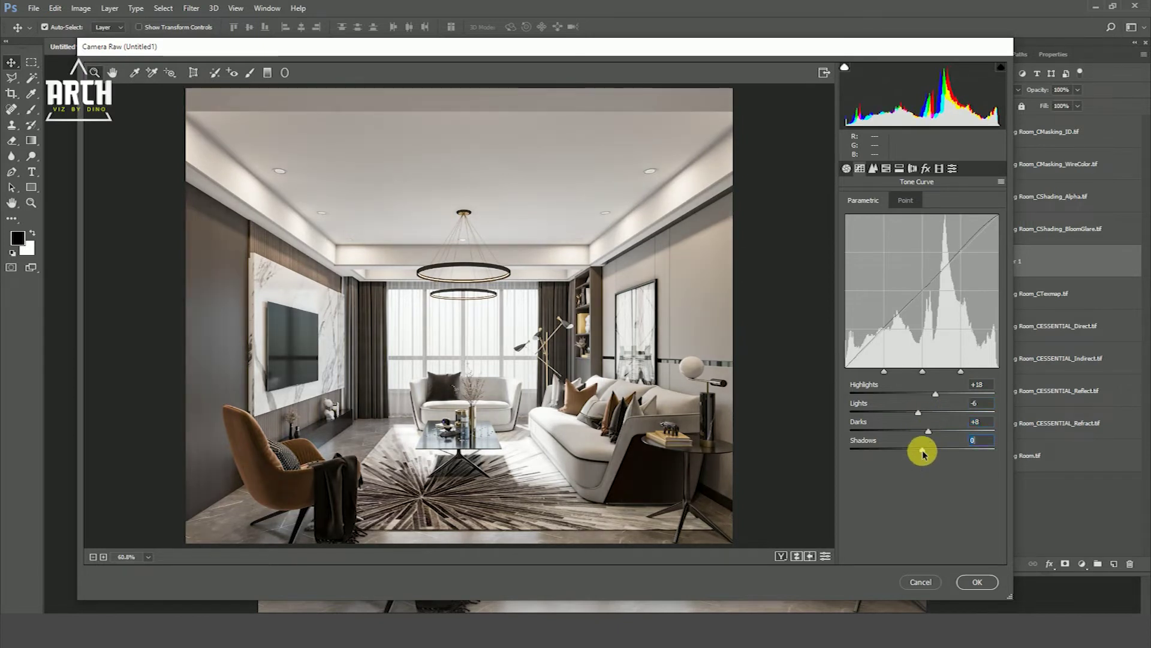
{"action": "mouse_move", "coordinate": [936, 453]}
{"action": "left_mouse_down"}
{"action": "mouse_move", "coordinate": [900, 452]}
{"action": "mouse_move", "coordinate": [920, 454]}
{"action": "left_mouse_up"}
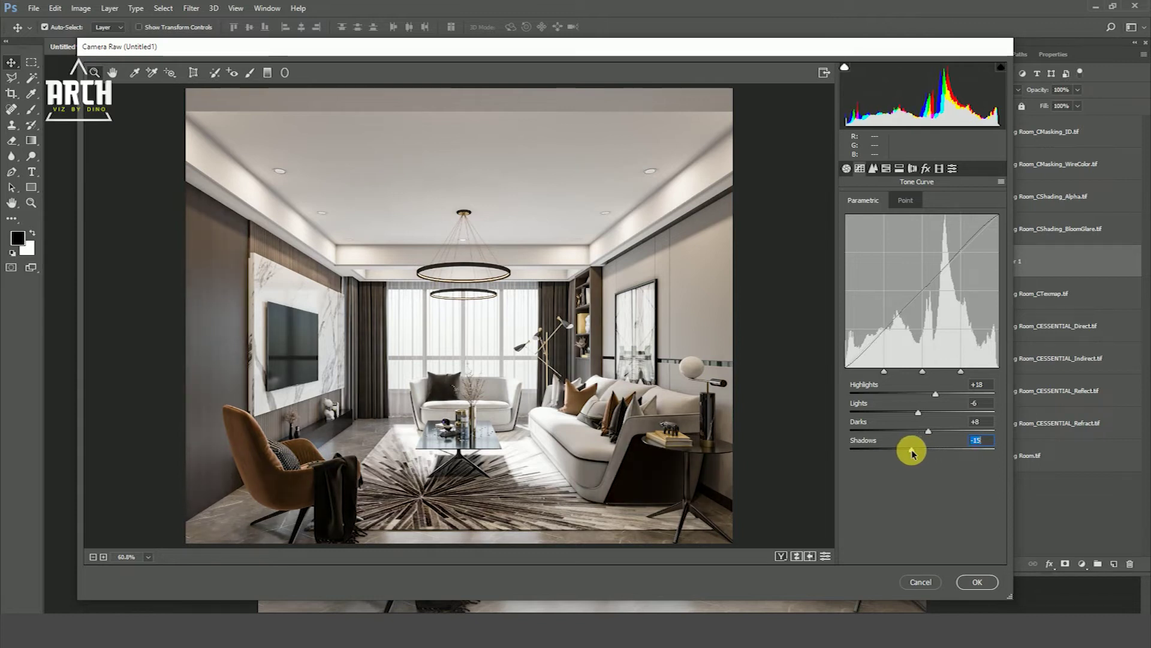
{"action": "left_click", "coordinate": [977, 582]}
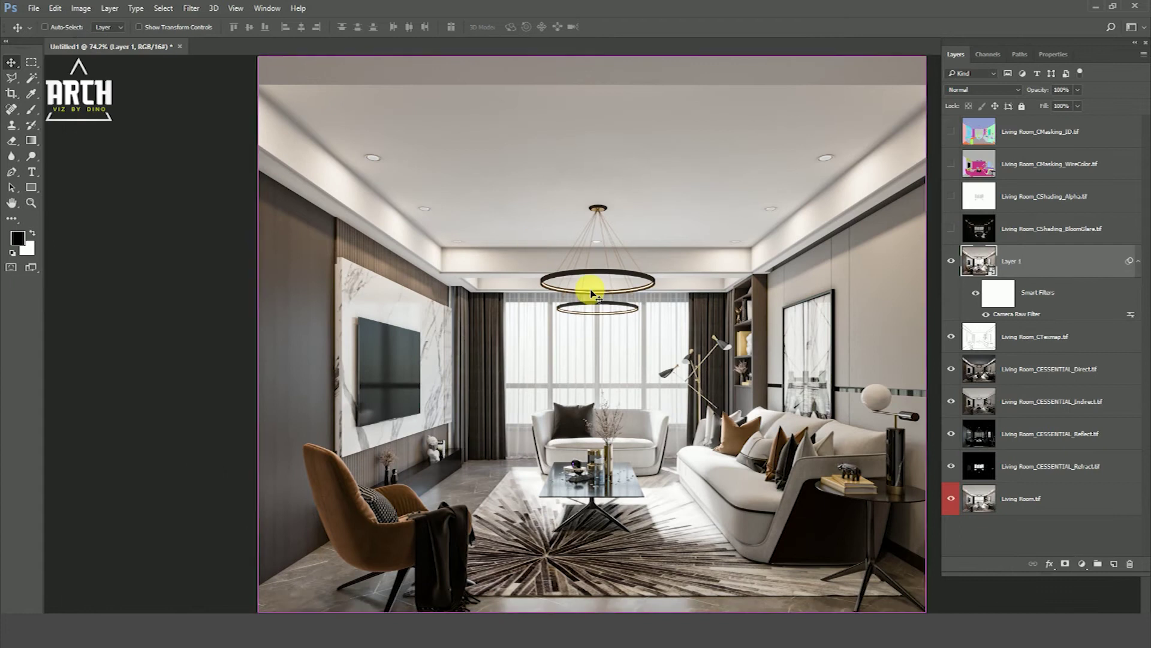
- Set Layer 1 to 50% opacity, compare it on and off, then show CMasking_WireColor
{"action": "key", "text": "ctrl+minus"}
{"action": "scroll", "coordinate": [732, 336], "scroll_direction": "down", "scroll_amount": 1}
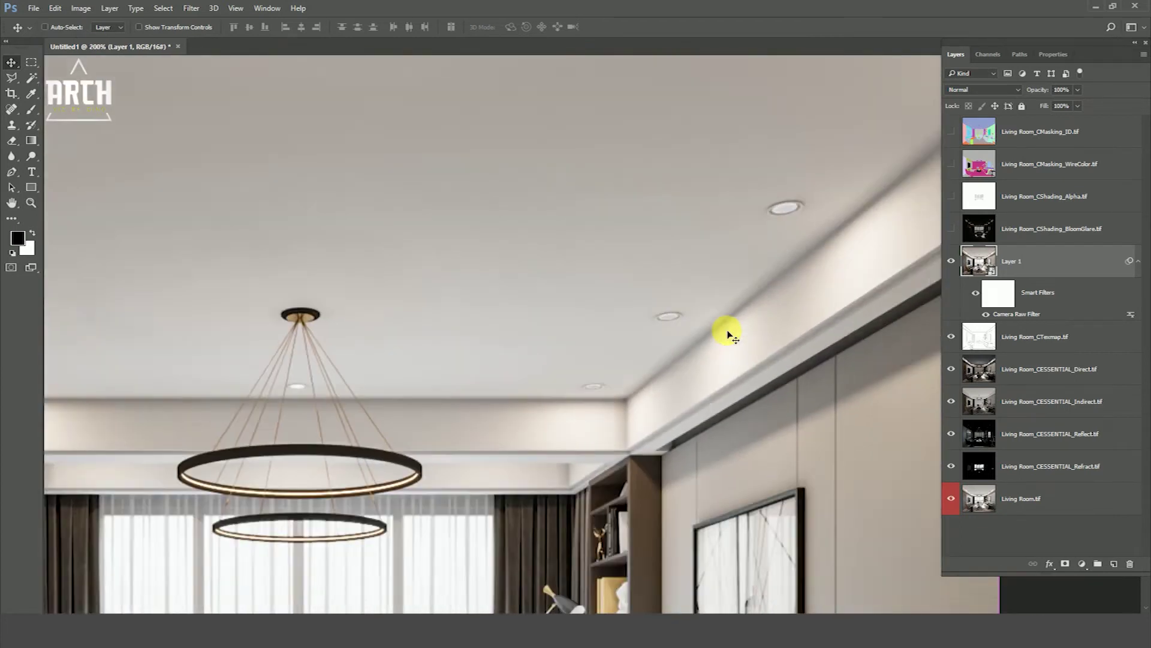
{"action": "scroll", "coordinate": [728, 334], "scroll_direction": "down", "scroll_amount": 1}
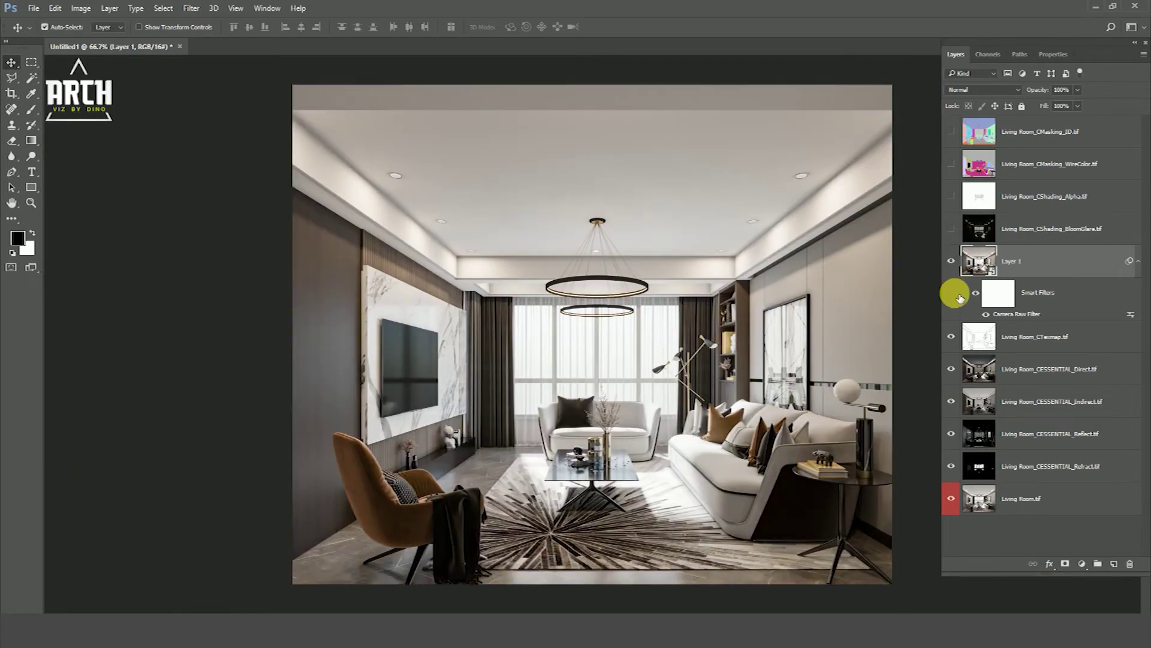
{"action": "left_click", "coordinate": [951, 261]}
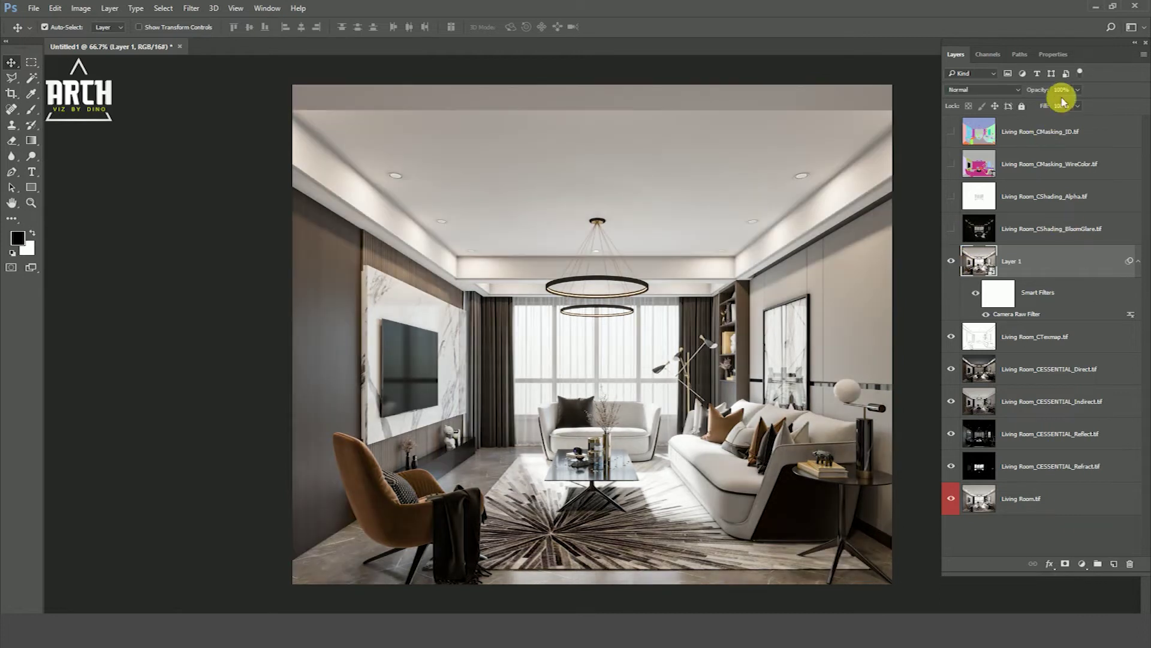
{"action": "key", "text": "5"}
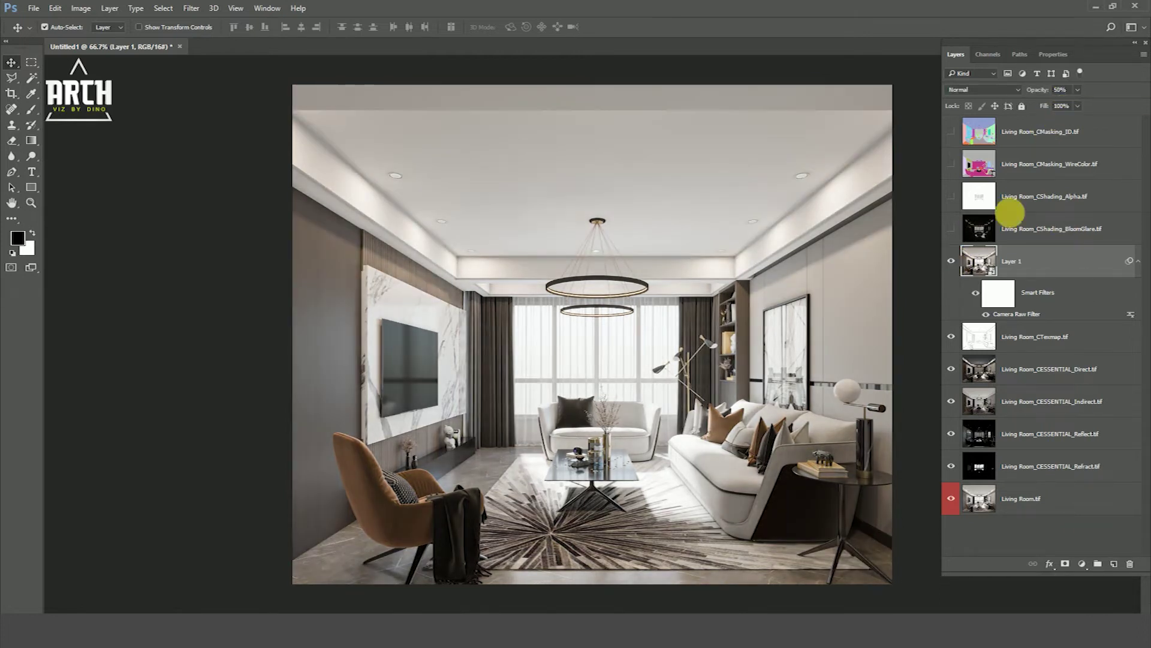
{"action": "left_click", "coordinate": [951, 261]}
{"action": "left_click", "coordinate": [951, 261]}
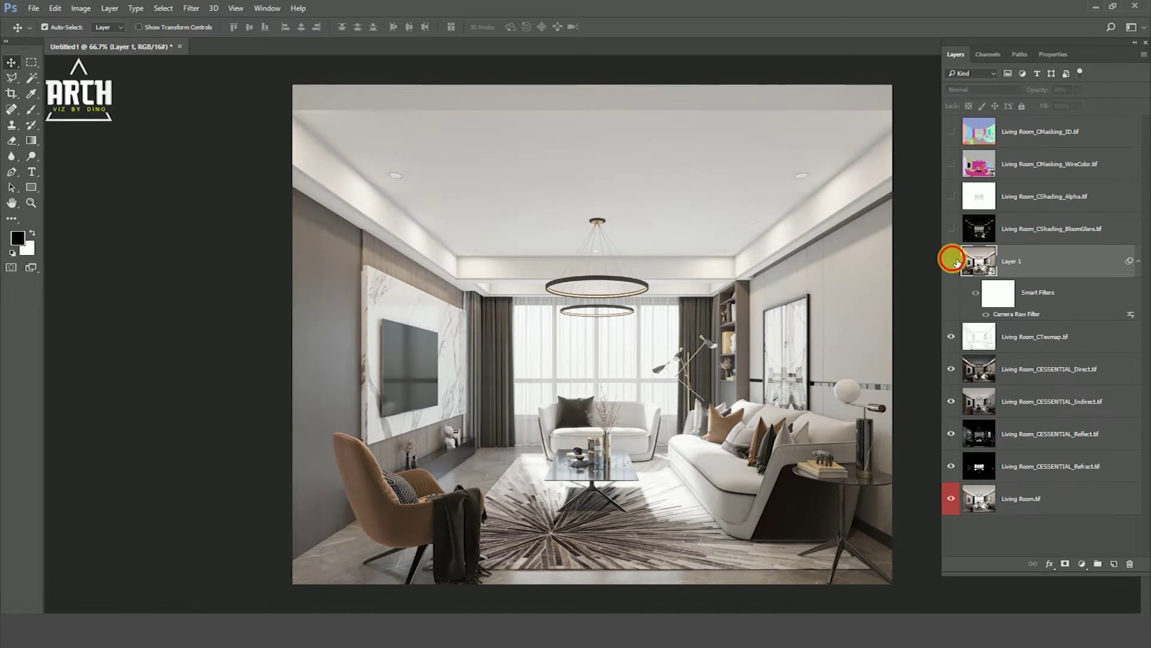
{"action": "left_click", "coordinate": [951, 261]}
{"action": "left_click", "coordinate": [951, 261]}
{"action": "left_click", "coordinate": [951, 261]}
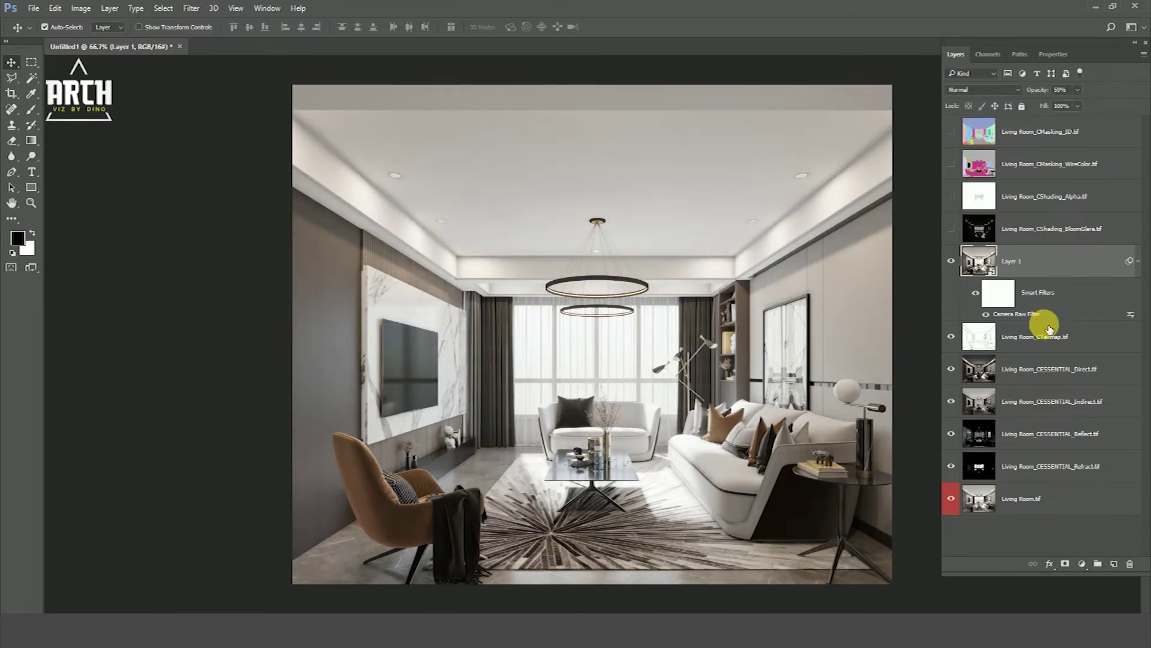
{"action": "left_click", "coordinate": [970, 172]}
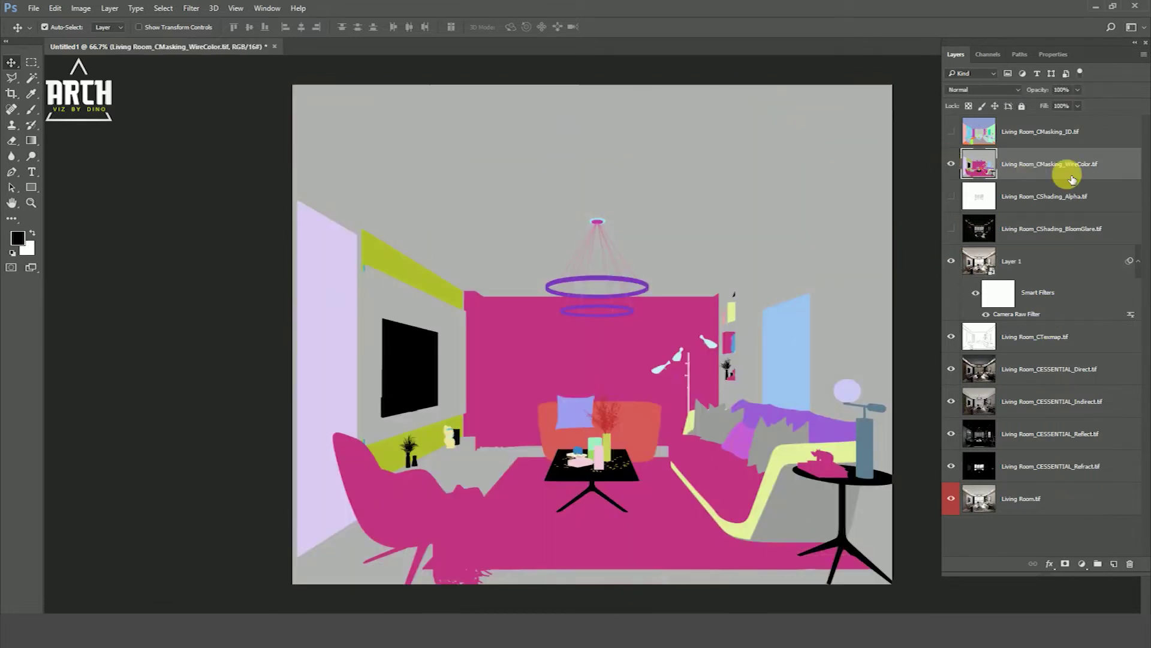
- Magic Wand-select the black TV panel on the WireColor pass, then hide that pass
{"action": "left_click", "coordinate": [33, 78]}
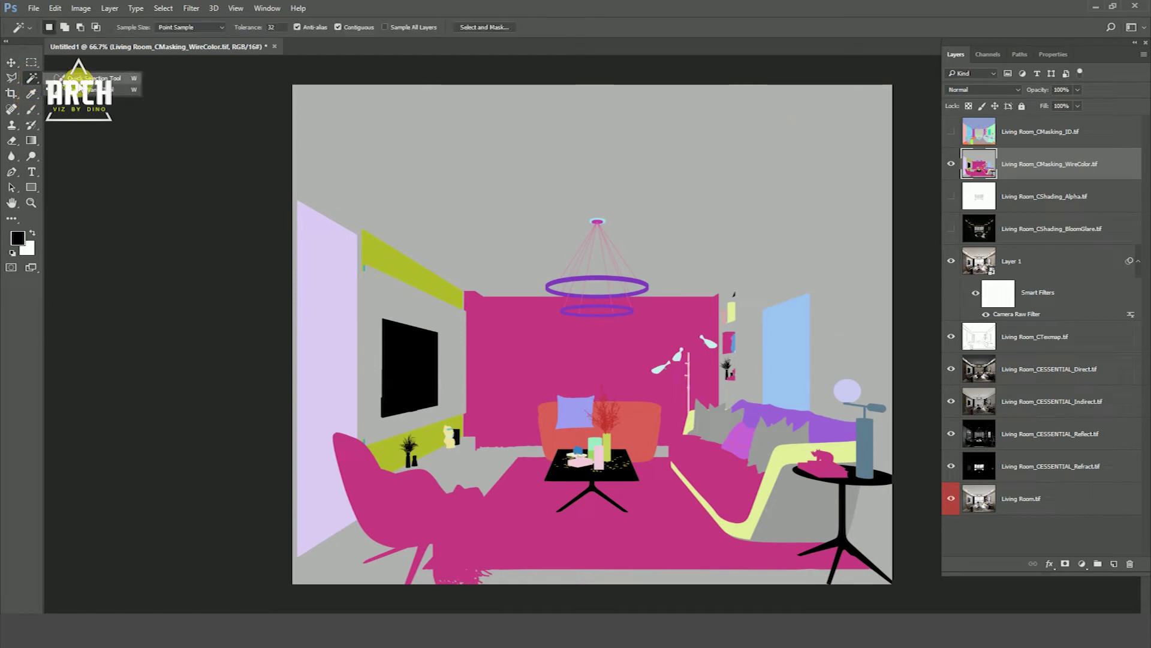
{"action": "left_click", "coordinate": [84, 89]}
{"action": "left_click", "coordinate": [408, 355]}
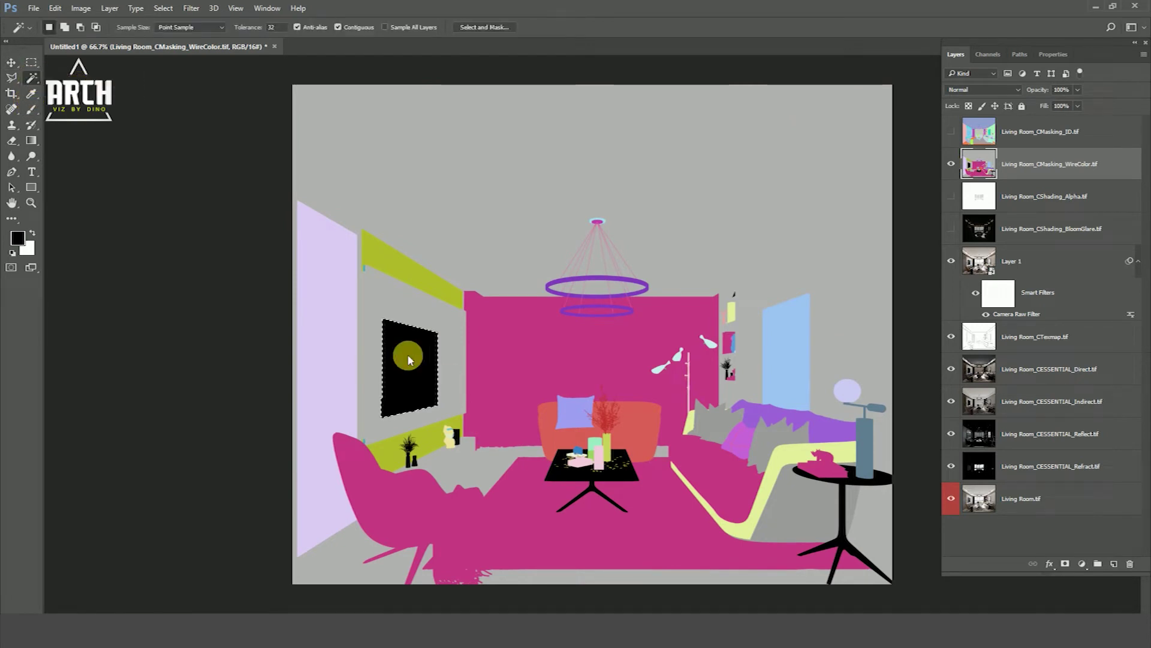
{"action": "left_click", "coordinate": [951, 164]}
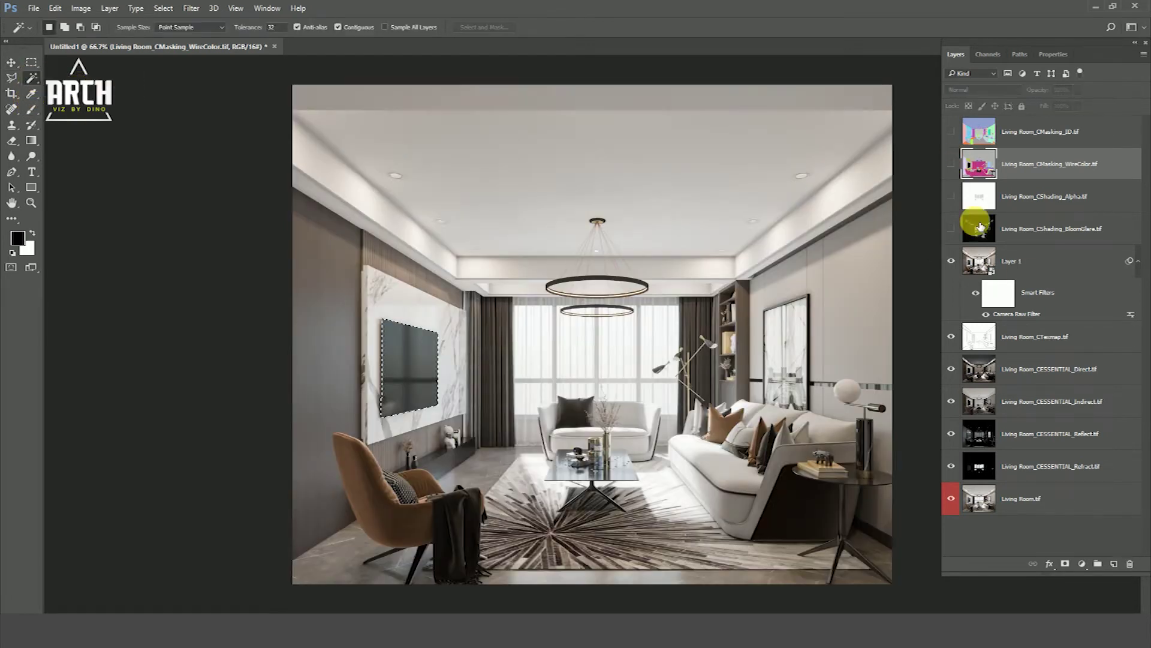
- Add a Curves adjustment above Layer 1, curved to darken the TV panel
{"action": "left_click", "coordinate": [1052, 252]}
{"action": "left_click", "coordinate": [1082, 564]}
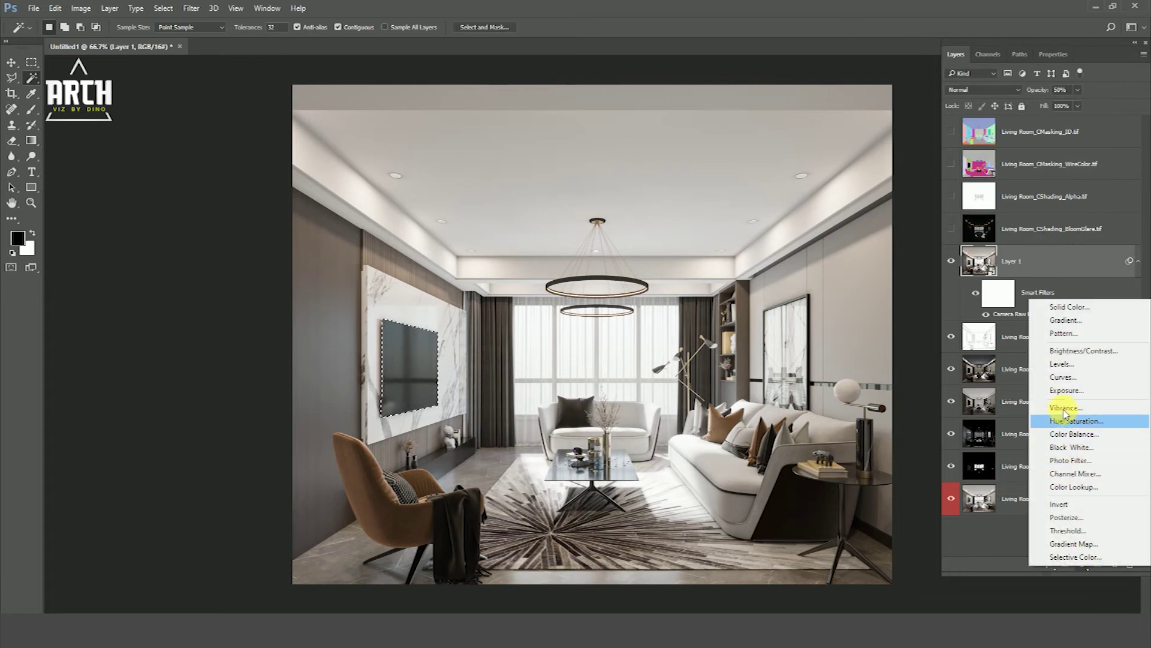
{"action": "left_click", "coordinate": [1063, 376]}
{"action": "mouse_move", "coordinate": [1045, 200]}
{"action": "left_mouse_down"}
{"action": "mouse_move", "coordinate": [1064, 220]}
{"action": "mouse_move", "coordinate": [1083, 168]}
{"action": "mouse_move", "coordinate": [1091, 173]}
{"action": "left_mouse_up"}
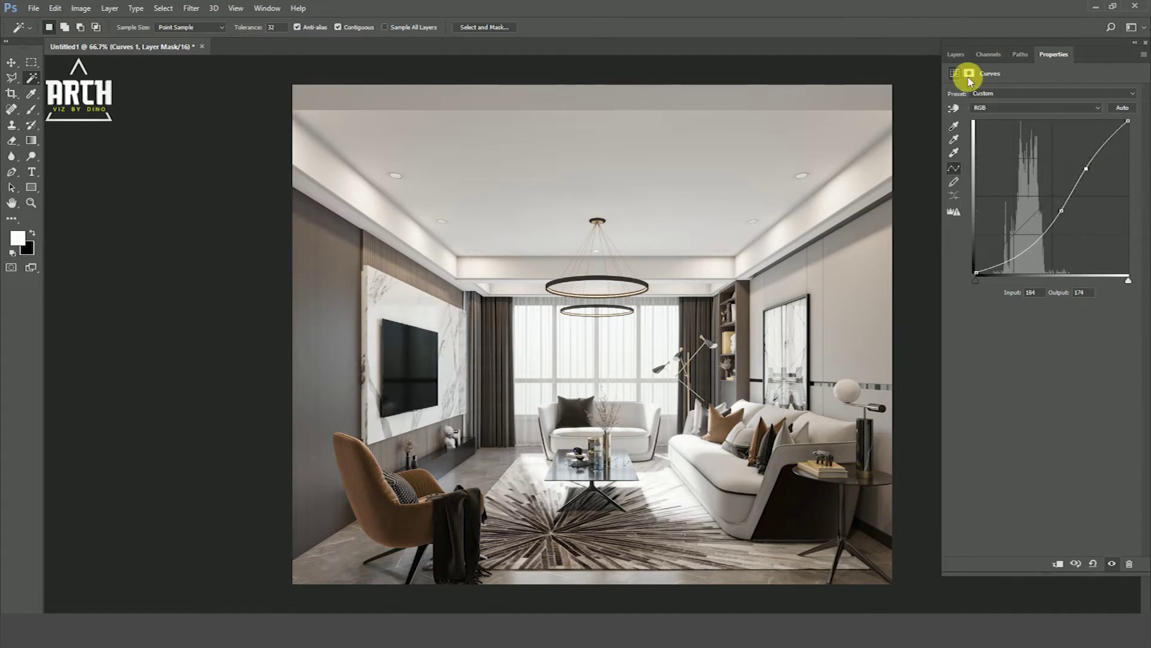
- Compare Curves 1 on and off, then show the WireColor mask pass again
{"action": "left_click", "coordinate": [956, 54]}
{"action": "left_click", "coordinate": [952, 261]}
{"action": "left_click", "coordinate": [951, 261]}
{"action": "left_click", "coordinate": [951, 261]}
{"action": "left_click", "coordinate": [952, 261]}
{"action": "left_click", "coordinate": [952, 260]}
{"action": "left_click", "coordinate": [952, 260]}
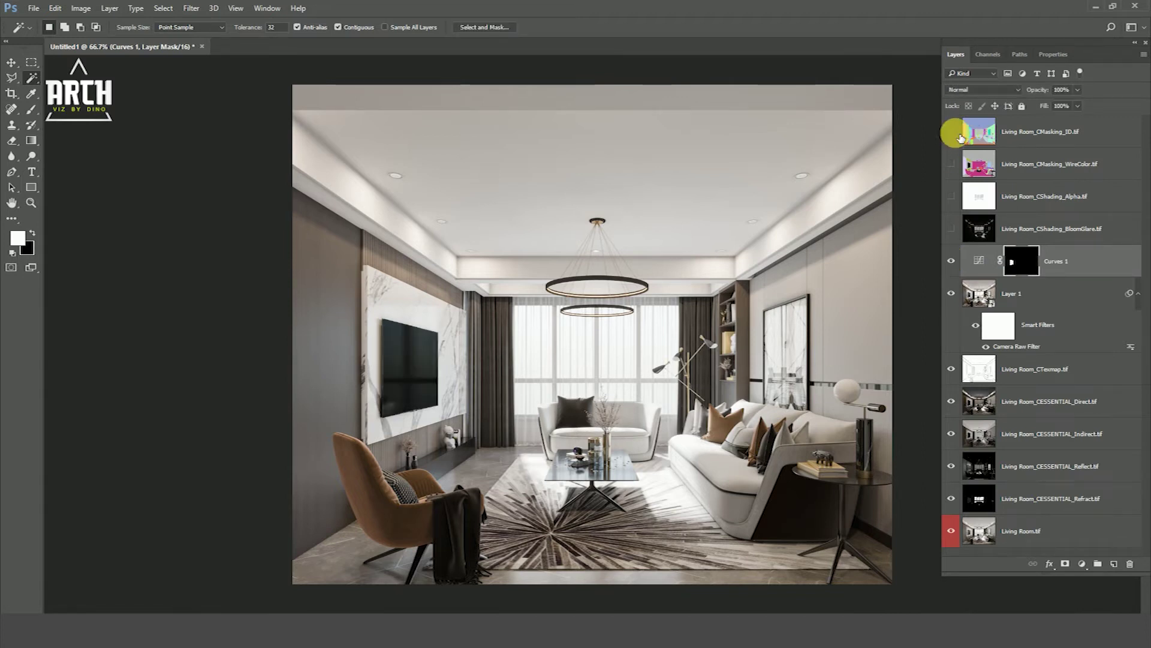
{"action": "left_click", "coordinate": [952, 164]}
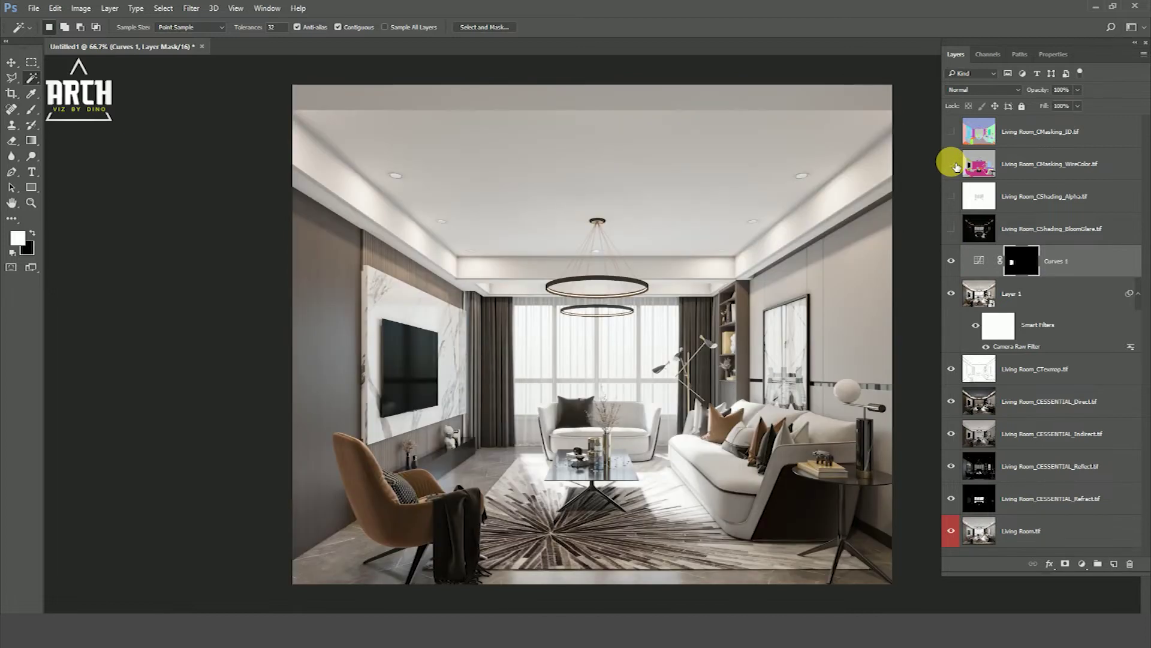
{"action": "left_click", "coordinate": [951, 164]}
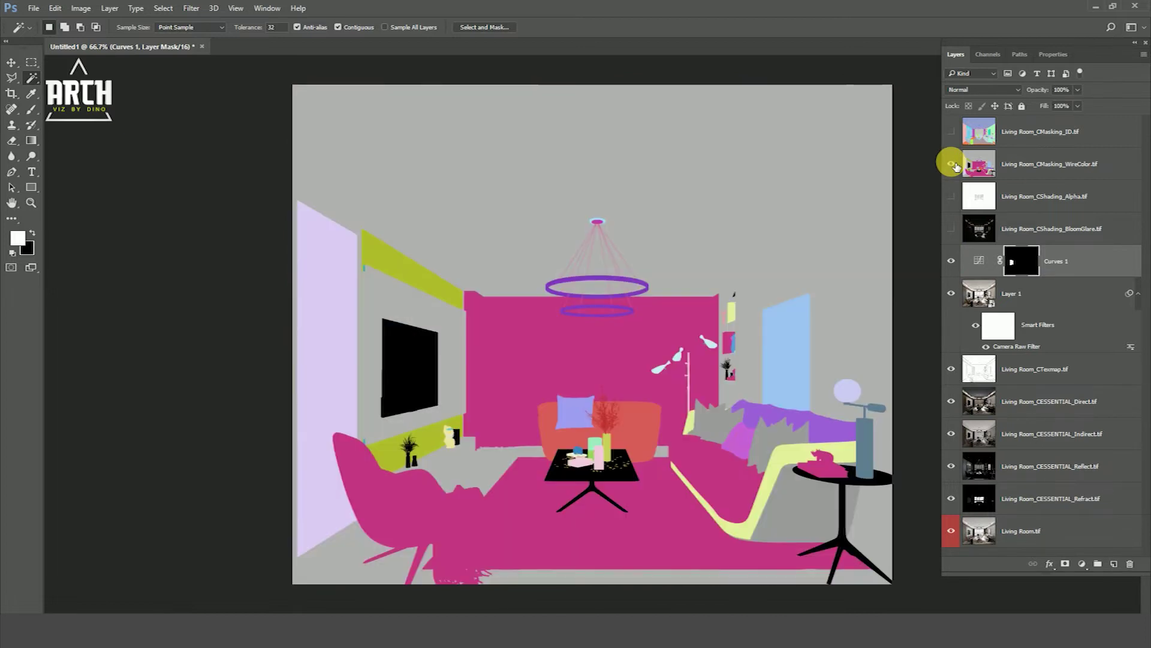
- Hide the WireColor pass, keep the left-wall selection, and make Curves 1 the active layer
{"action": "left_click", "coordinate": [985, 163]}
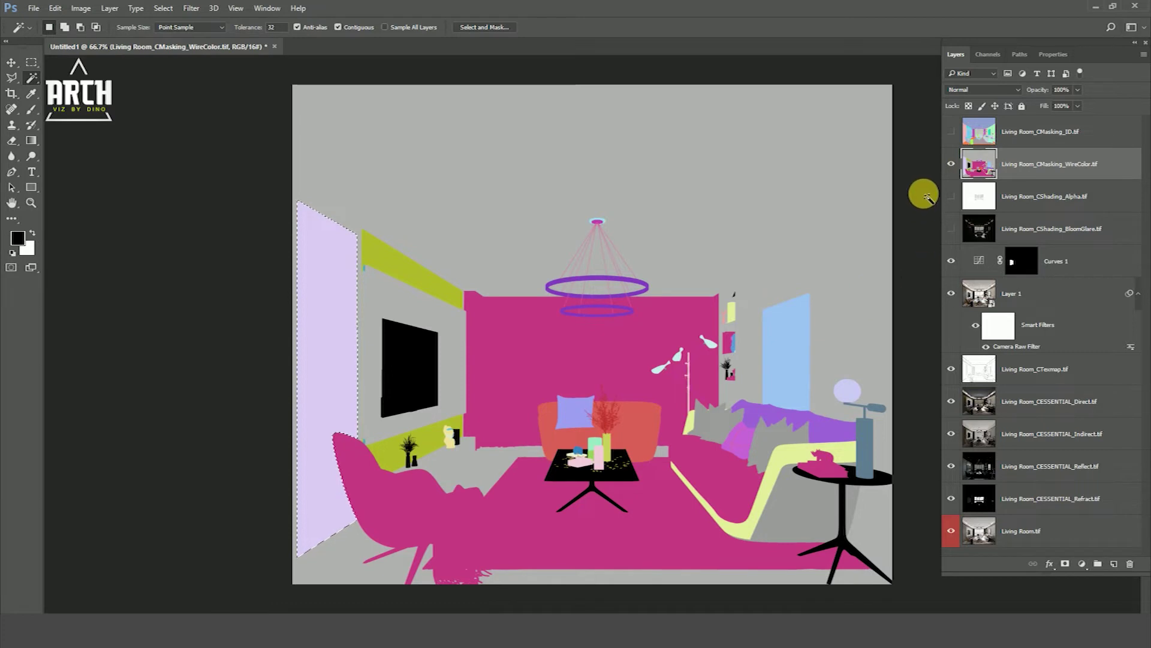
{"action": "left_click", "coordinate": [952, 163]}
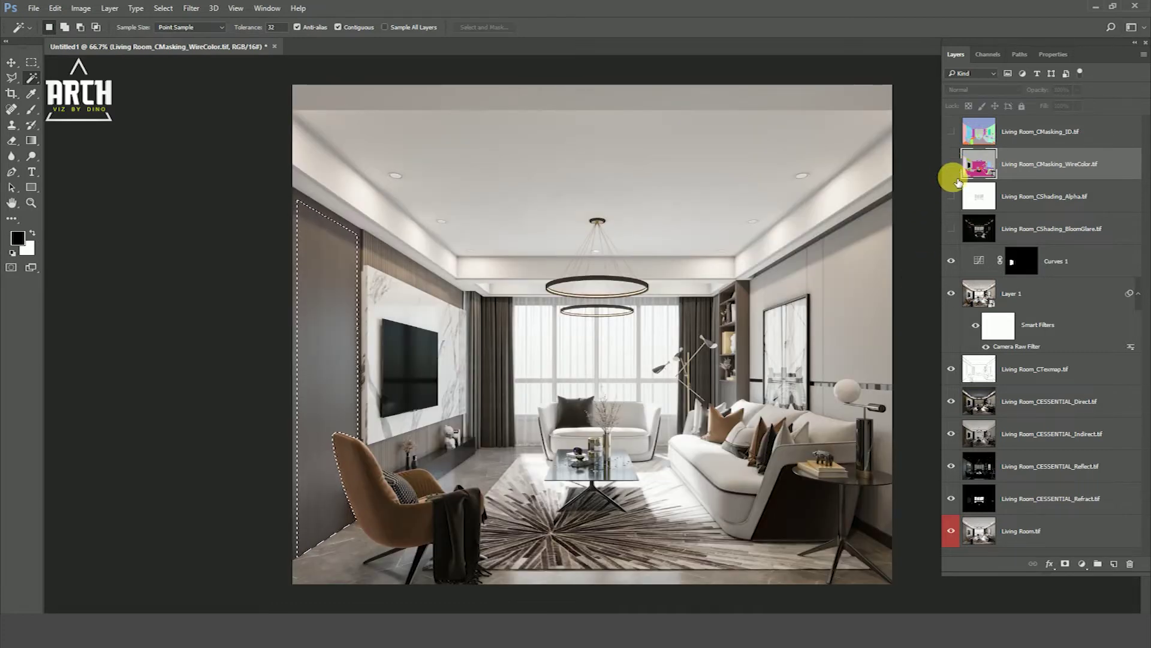
{"action": "left_click", "coordinate": [1021, 261]}
{"action": "key", "text": "x"}
- Add Curves 2 for the left wall with a gentle S-curve: shadows down, highlights up
{"action": "left_click", "coordinate": [1082, 564]}
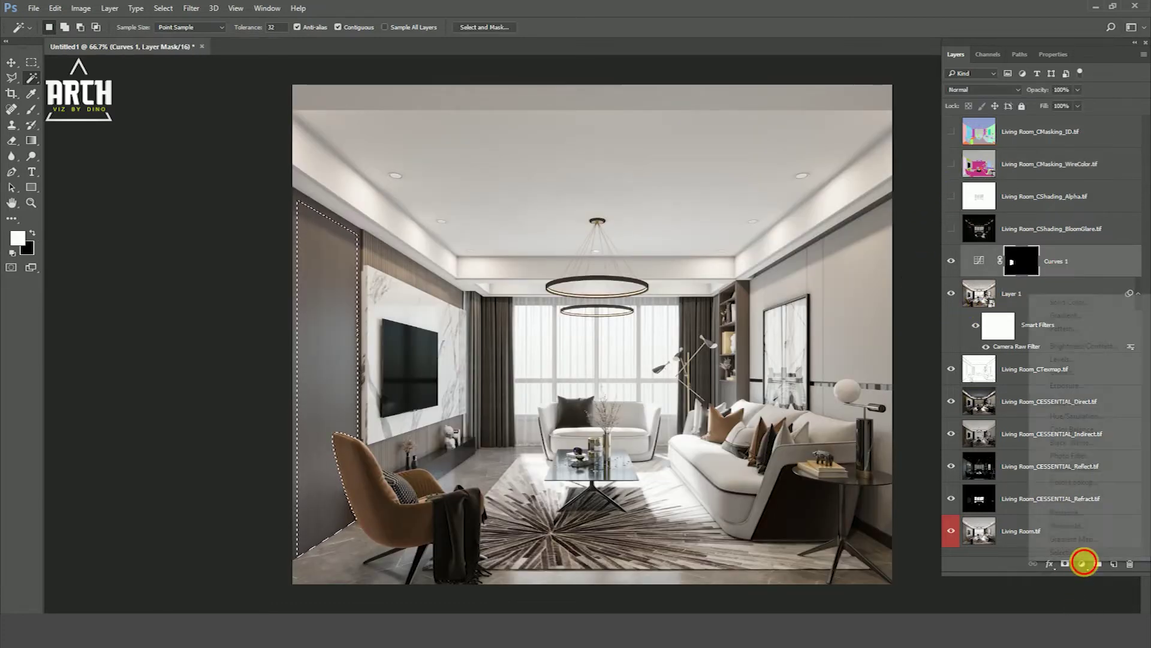
{"action": "left_click", "coordinate": [1046, 376]}
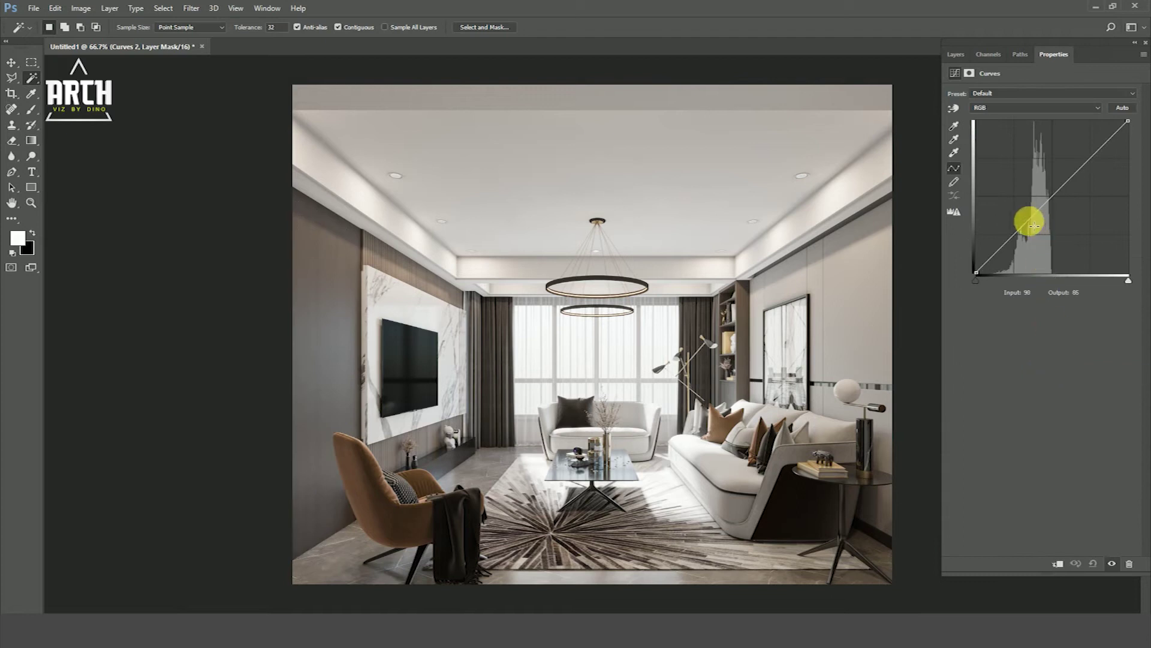
{"action": "left_click_drag", "start_coordinate": [1028, 222], "coordinate": [1037, 224]}
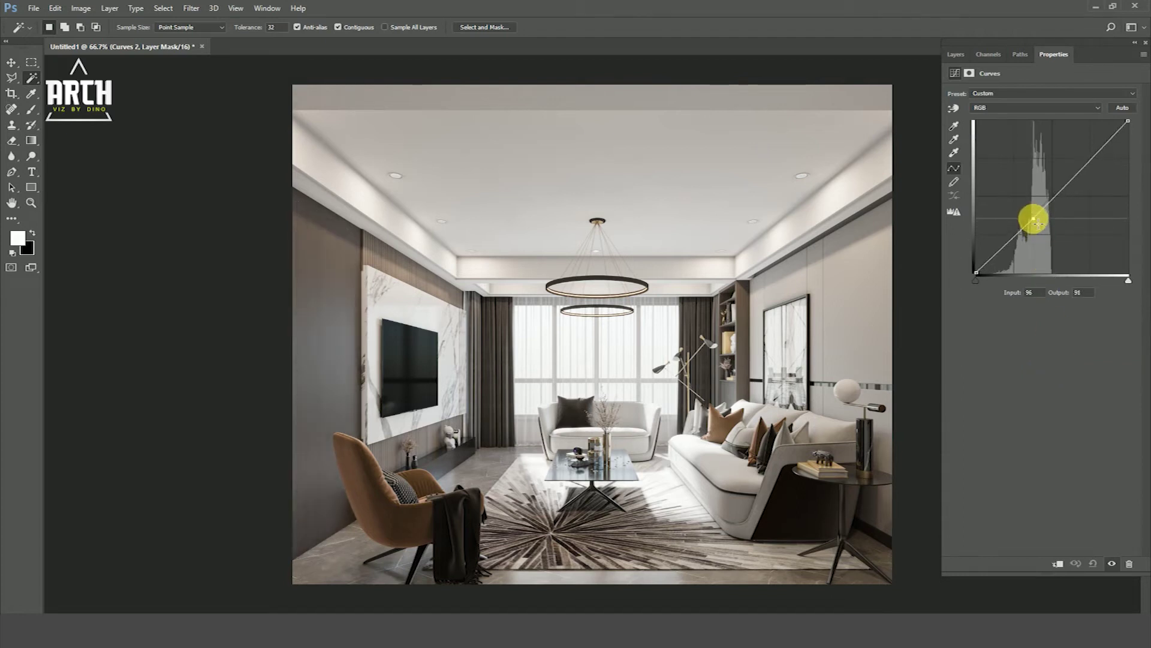
{"action": "left_click_drag", "start_coordinate": [1098, 167], "coordinate": [1092, 165]}
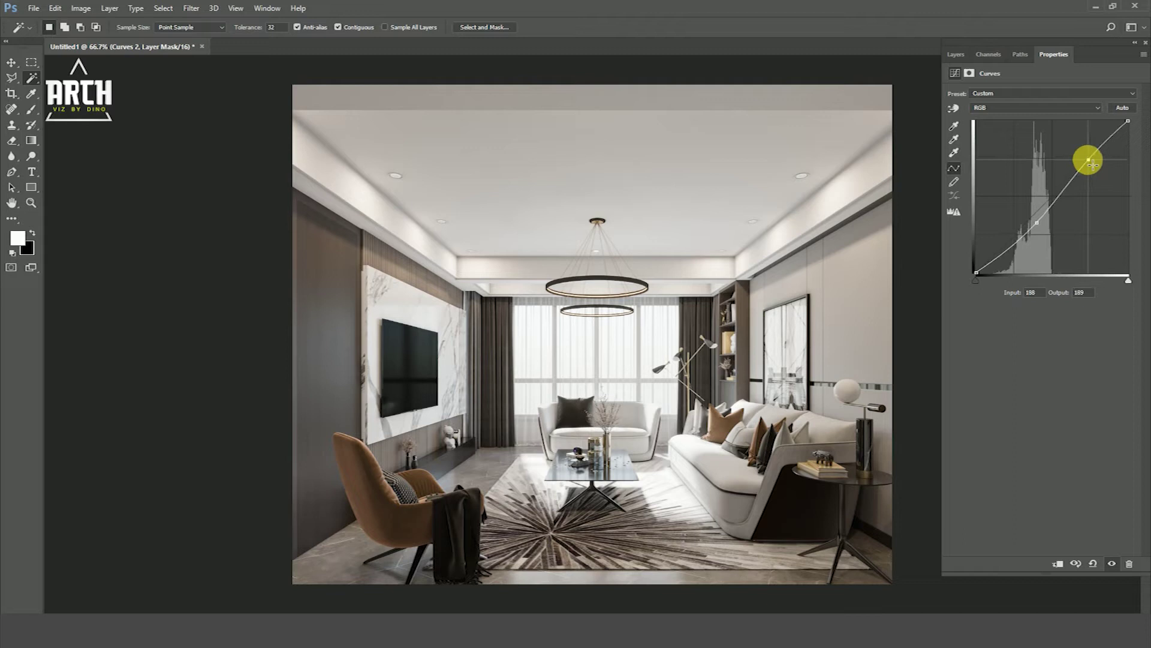
{"action": "left_click", "coordinate": [956, 54]}
{"action": "left_click", "coordinate": [991, 165]}
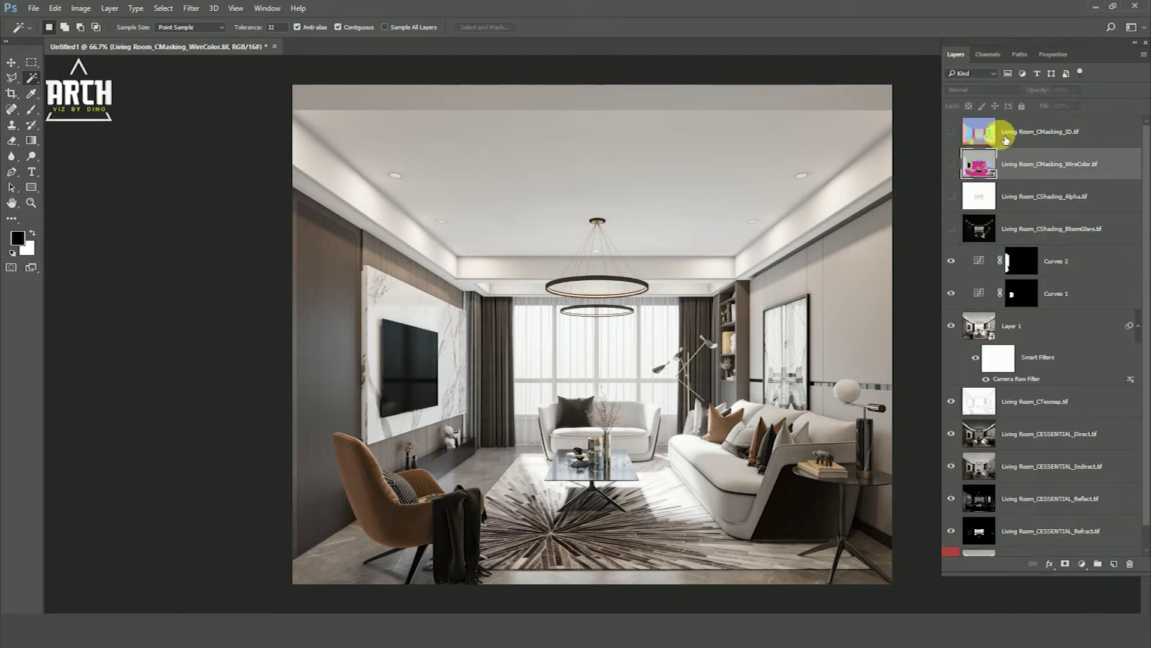
{"action": "left_click", "coordinate": [1027, 137]}
{"action": "left_click", "coordinate": [959, 133]}
{"action": "left_click", "coordinate": [951, 131]}
{"action": "left_click", "coordinate": [459, 275]}
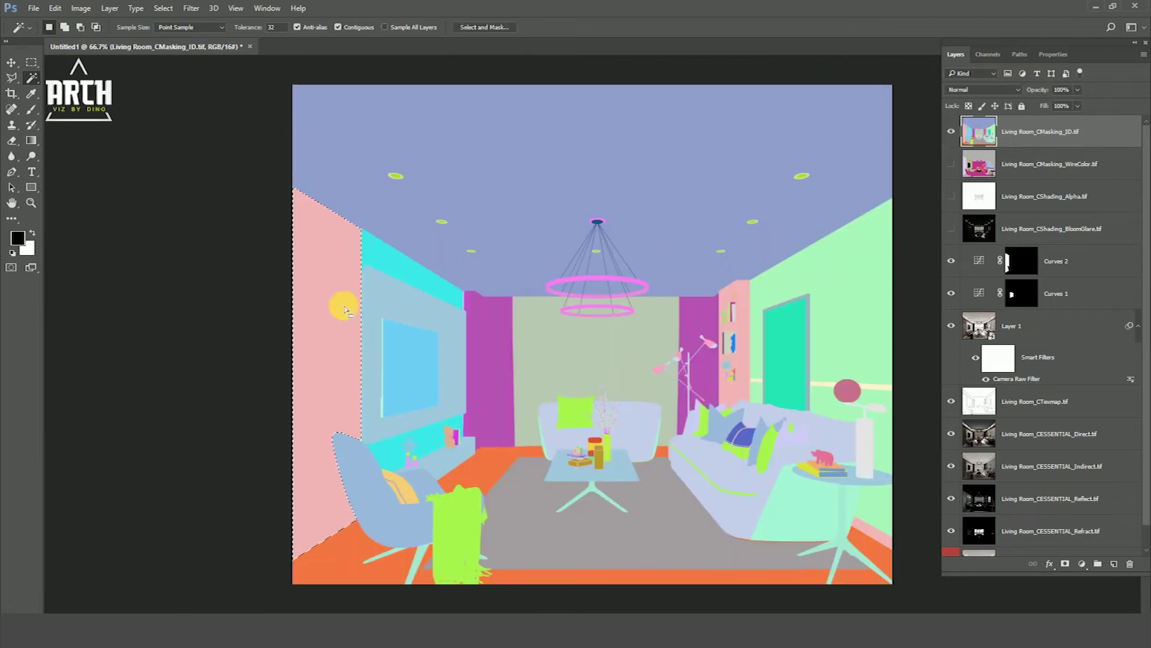
{"action": "left_click", "coordinate": [951, 132]}
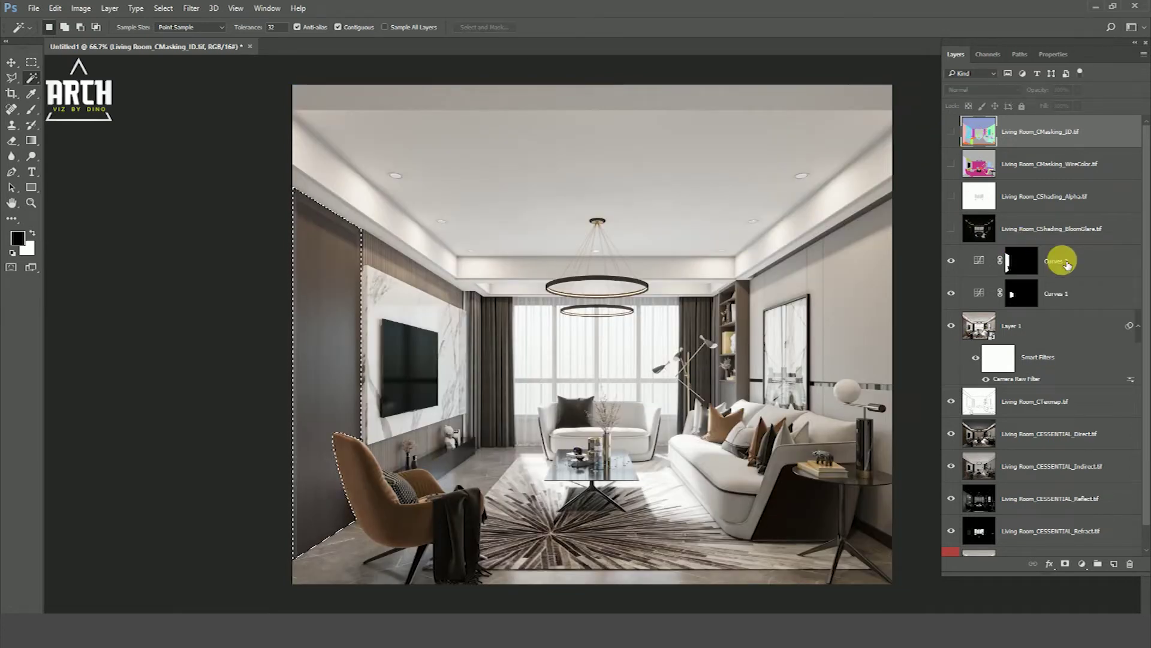
{"action": "left_click", "coordinate": [1068, 266]}
{"action": "left_click", "coordinate": [1021, 268]}
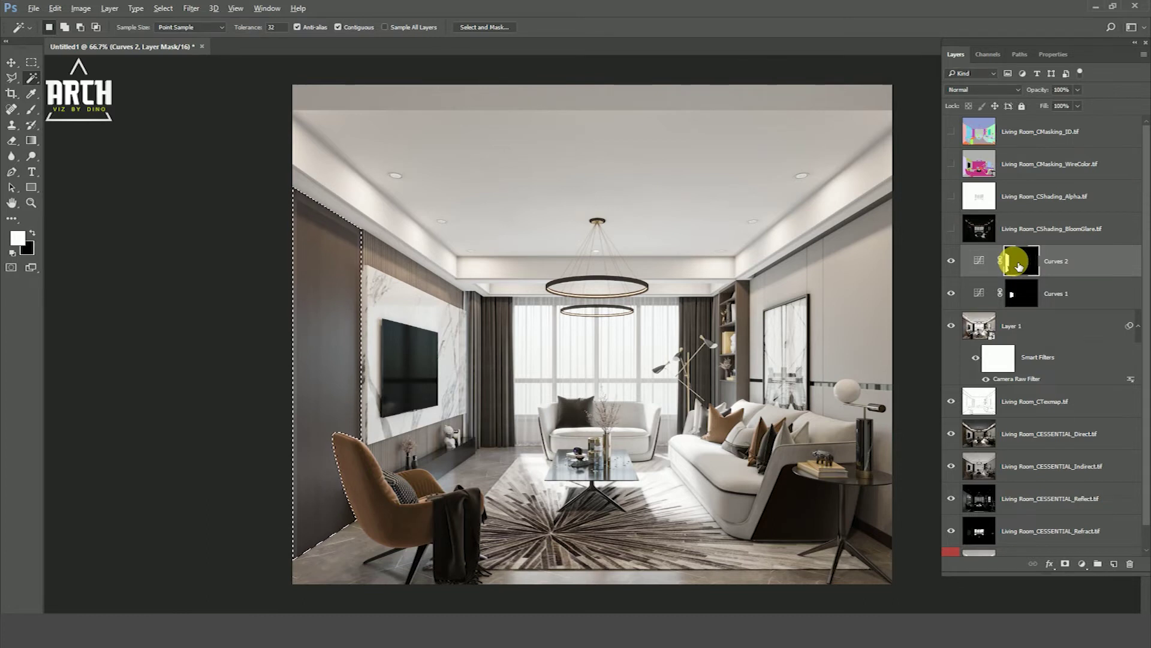
{"action": "left_click", "coordinate": [1018, 265], "text": "alt"}
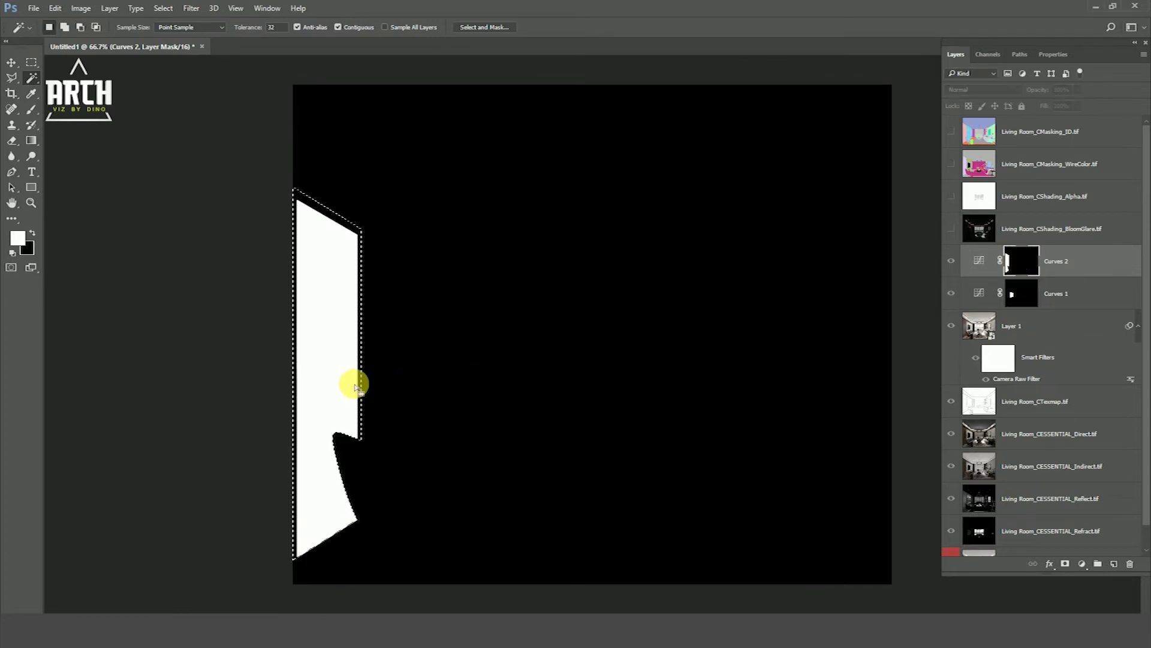
{"action": "key", "text": "Delete"}
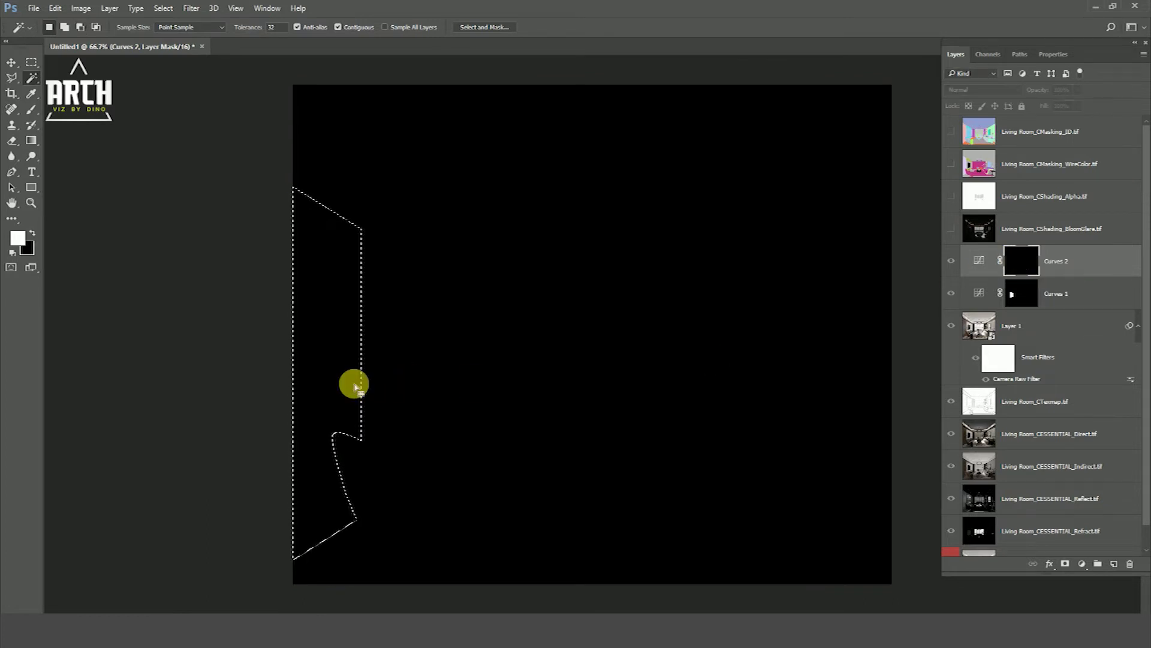
{"action": "key", "text": "ctrl+alt+BackSpace"}
{"action": "left_click", "coordinate": [571, 239]}
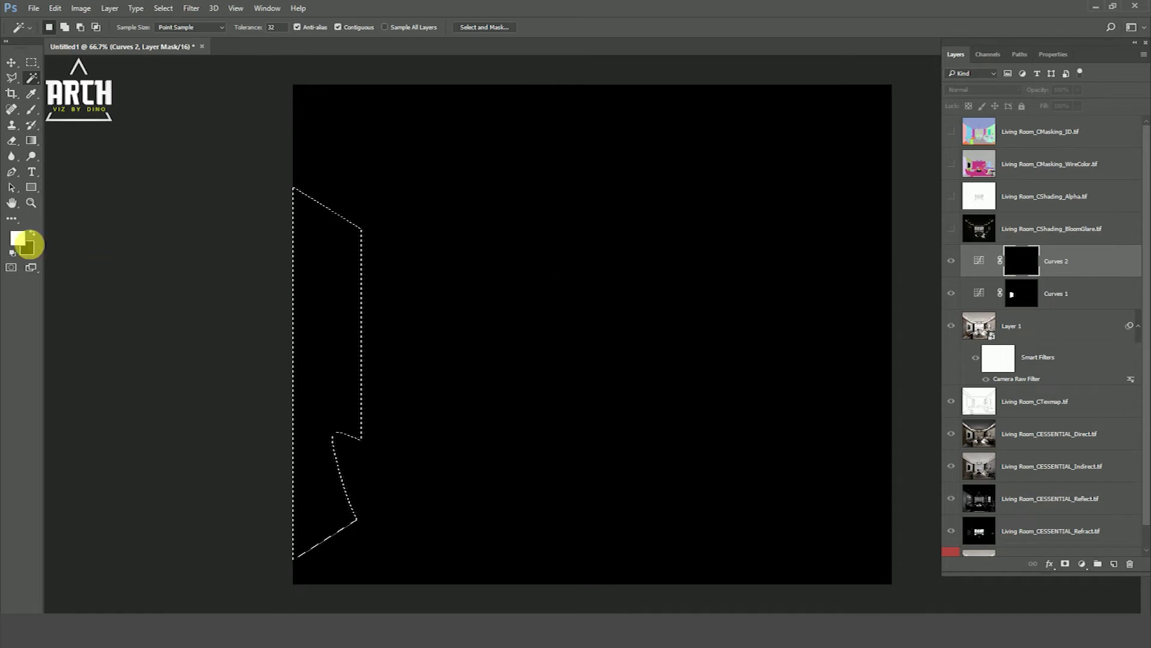
{"action": "left_click", "coordinate": [35, 235]}
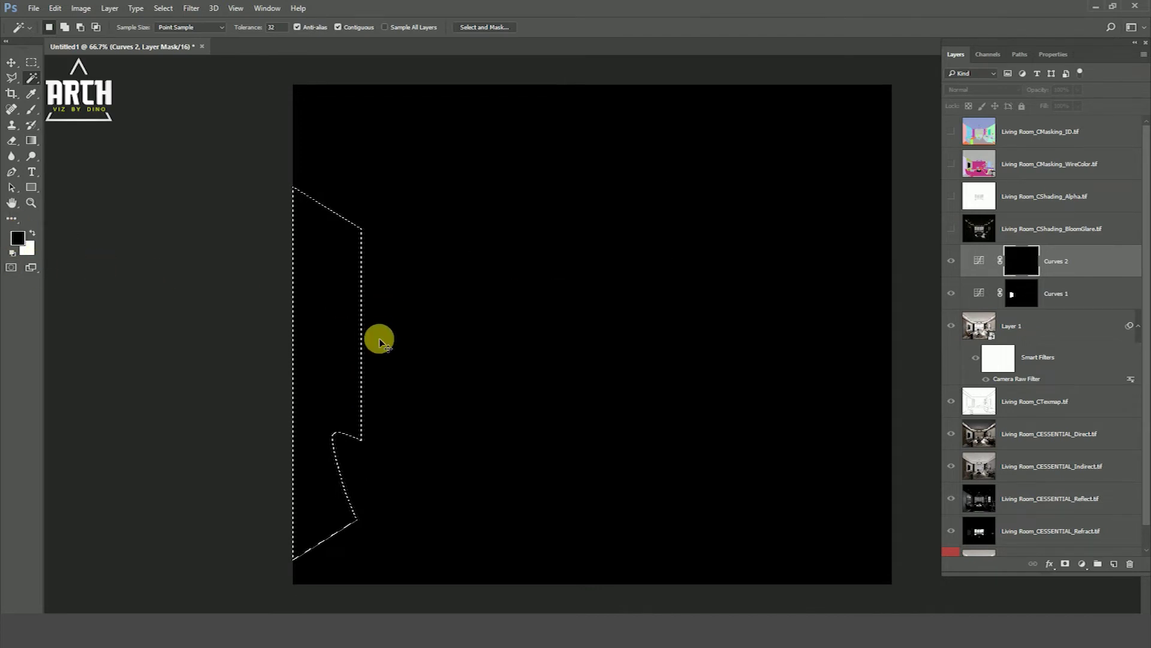
{"action": "key", "text": "ctrl+BackSpace"}
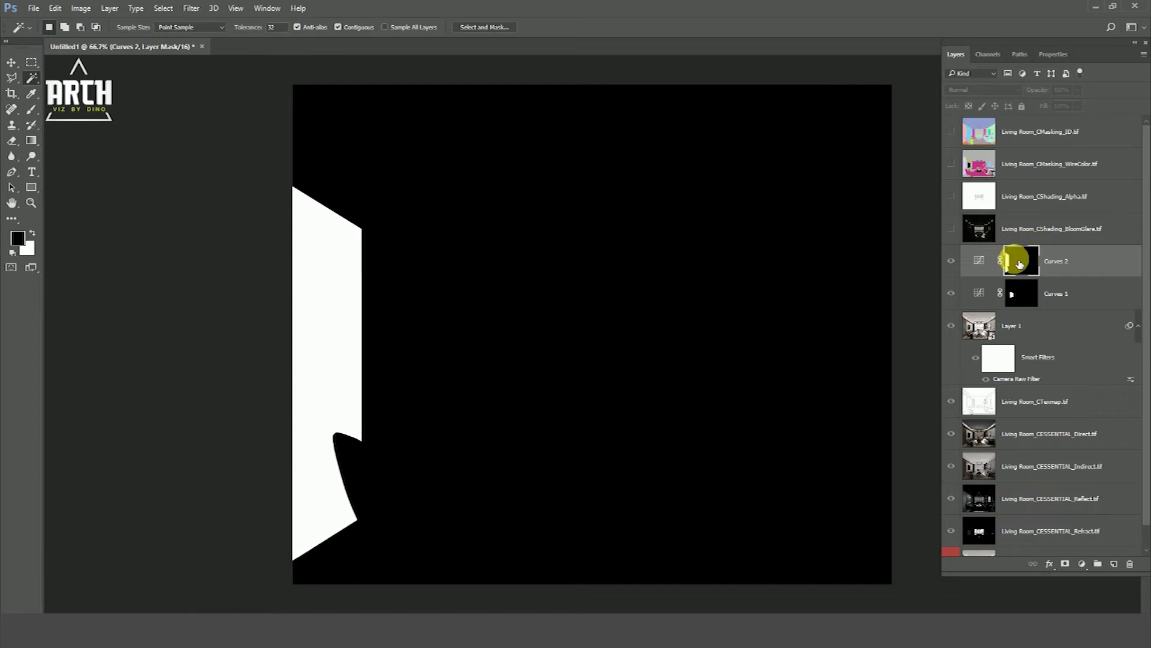
{"action": "left_click", "coordinate": [1019, 261], "text": "alt"}
{"action": "left_click", "coordinate": [951, 261]}
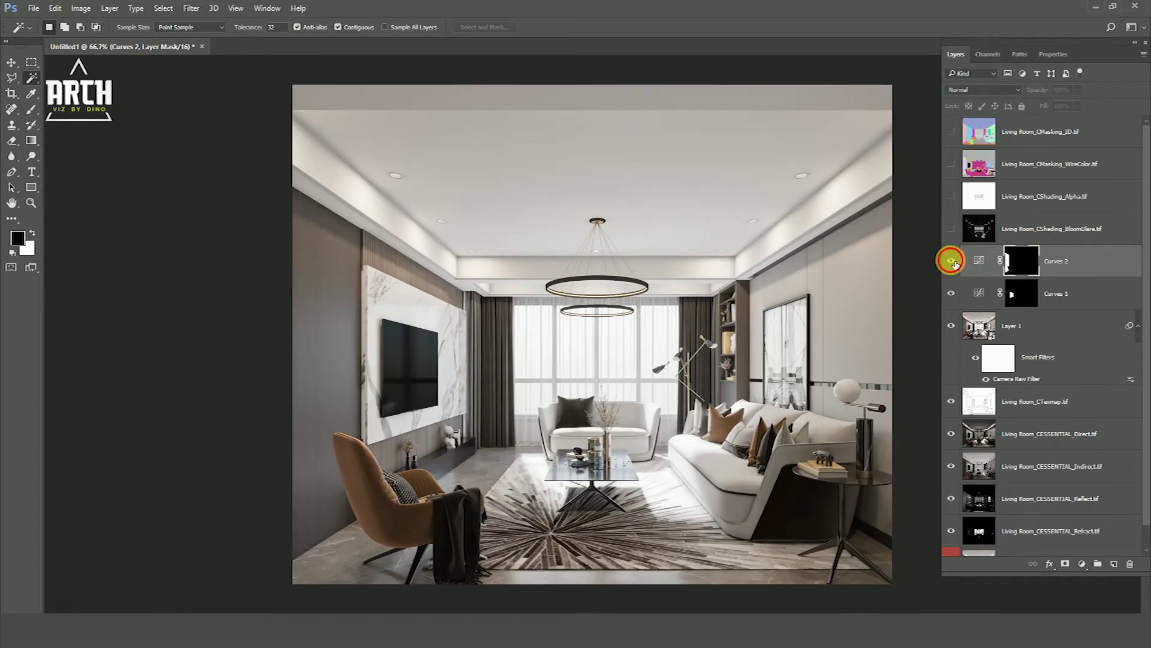
{"action": "left_click", "coordinate": [952, 262]}
{"action": "left_click", "coordinate": [973, 140]}
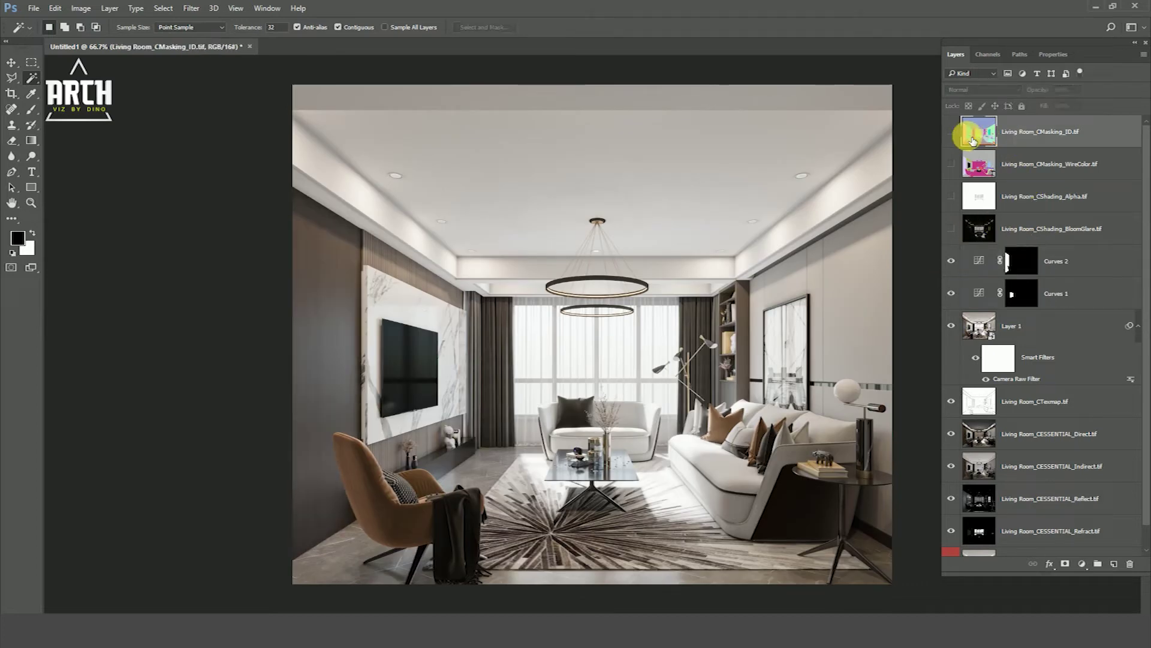
- Check the colour ID mask against the render, hide it, and make Curves 2 active
{"action": "left_click", "coordinate": [953, 131]}
{"action": "left_click", "coordinate": [952, 132]}
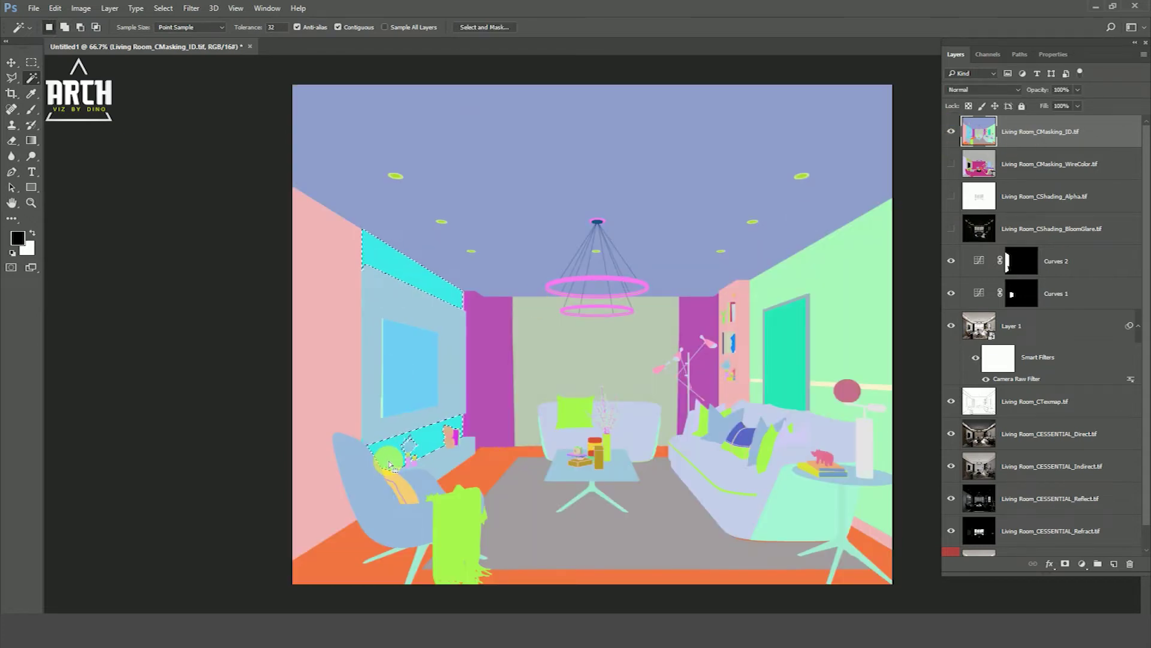
{"action": "left_click", "coordinate": [954, 131]}
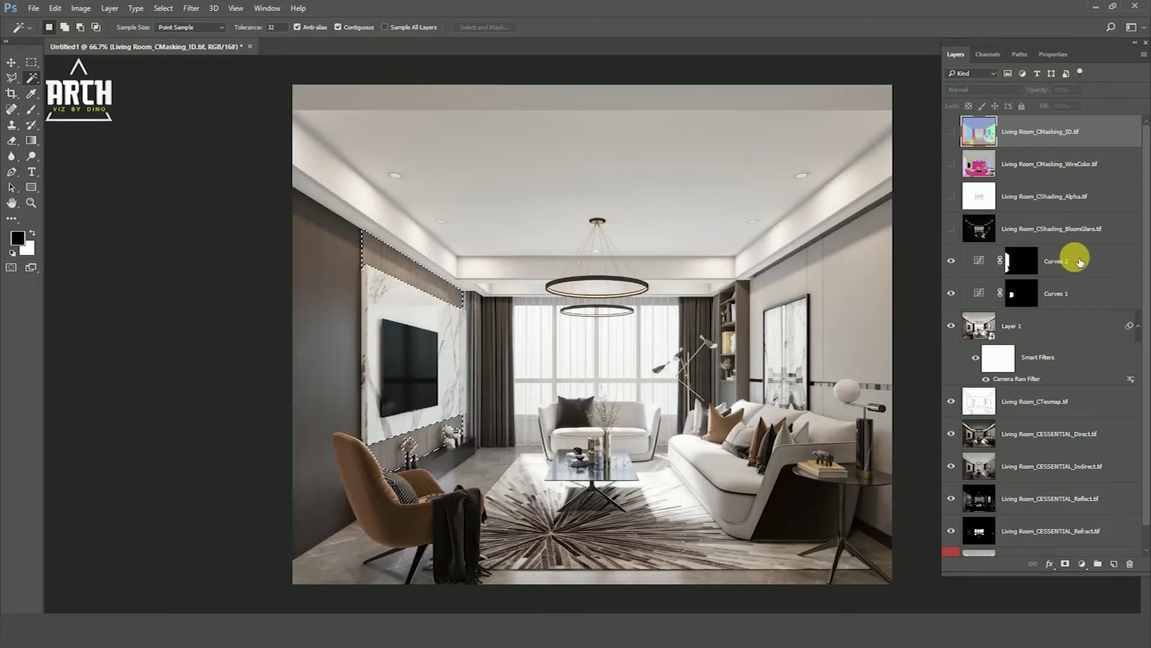
{"action": "left_click", "coordinate": [1065, 260]}
- Add Curves 3 with a slight S-curve for the TV-wall panels and compare it on and off
{"action": "left_click", "coordinate": [1081, 564]}
{"action": "left_click", "coordinate": [1075, 376]}
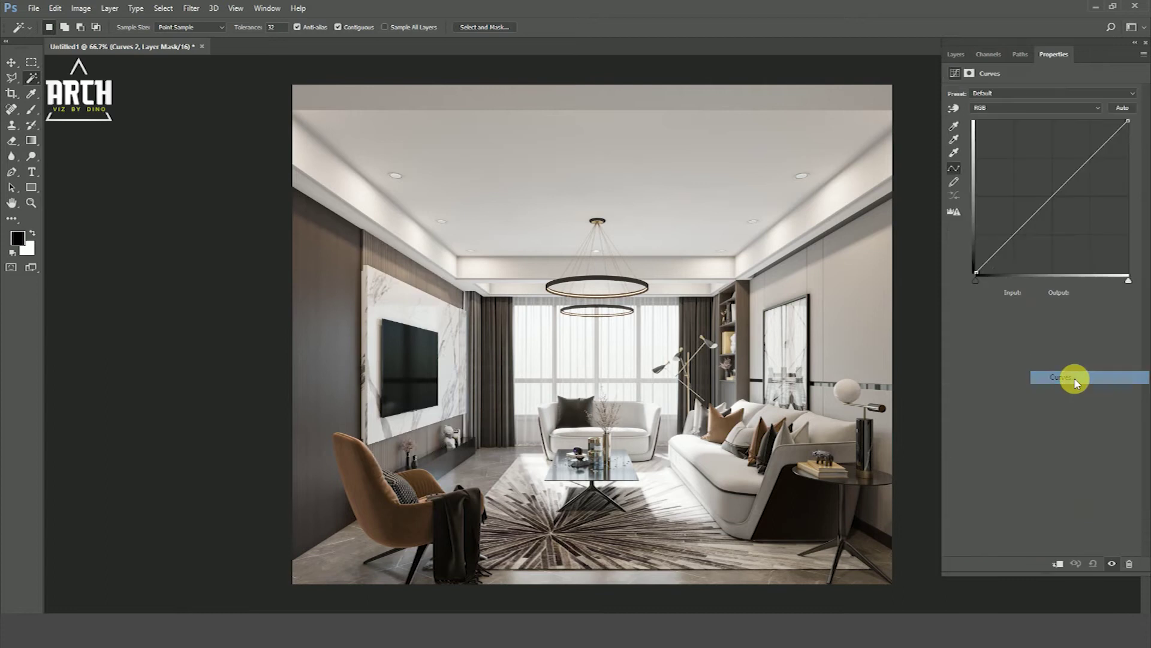
{"action": "left_click_drag", "start_coordinate": [1035, 224], "coordinate": [1039, 228]}
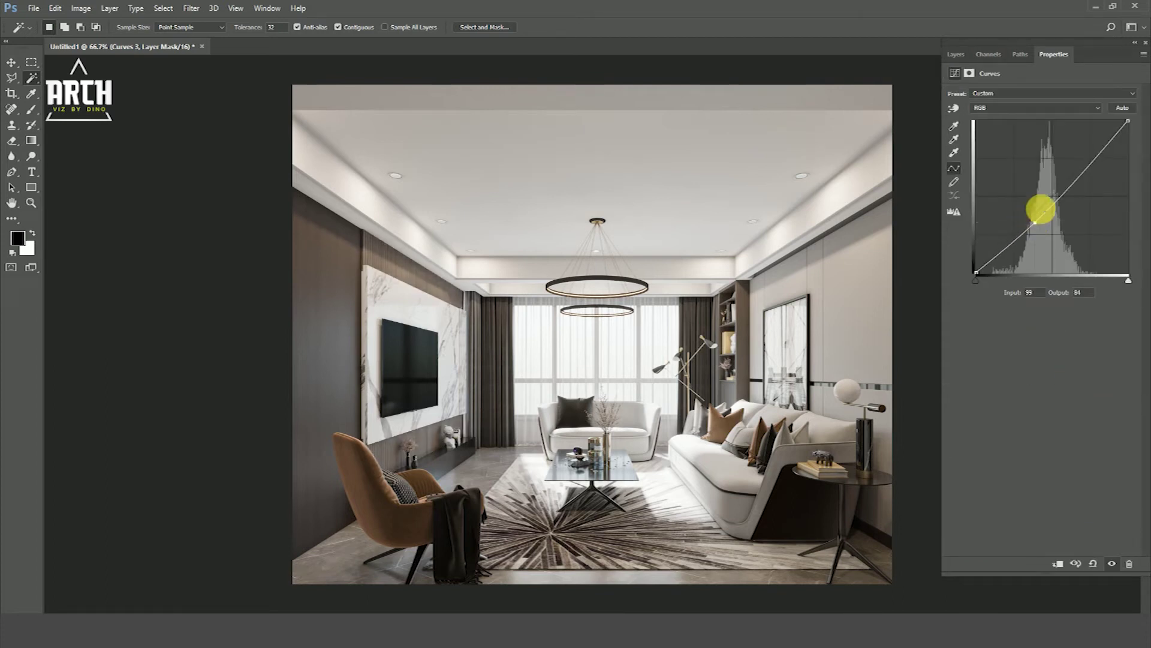
{"action": "left_click_drag", "start_coordinate": [1074, 190], "coordinate": [1072, 184]}
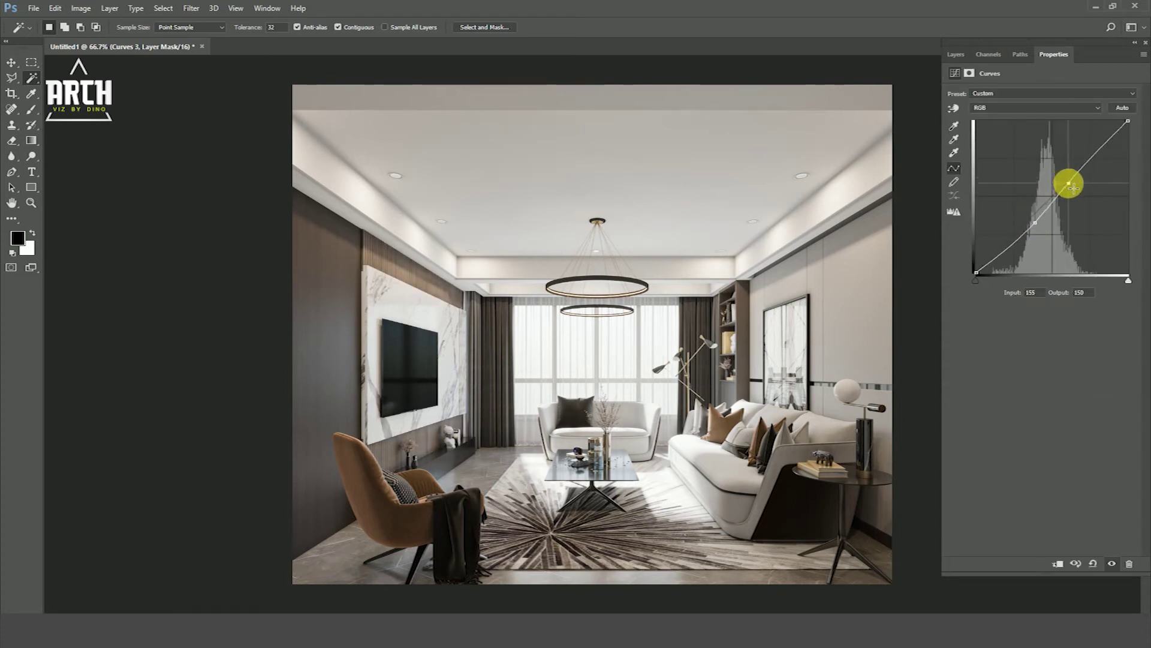
{"action": "left_click", "coordinate": [958, 56]}
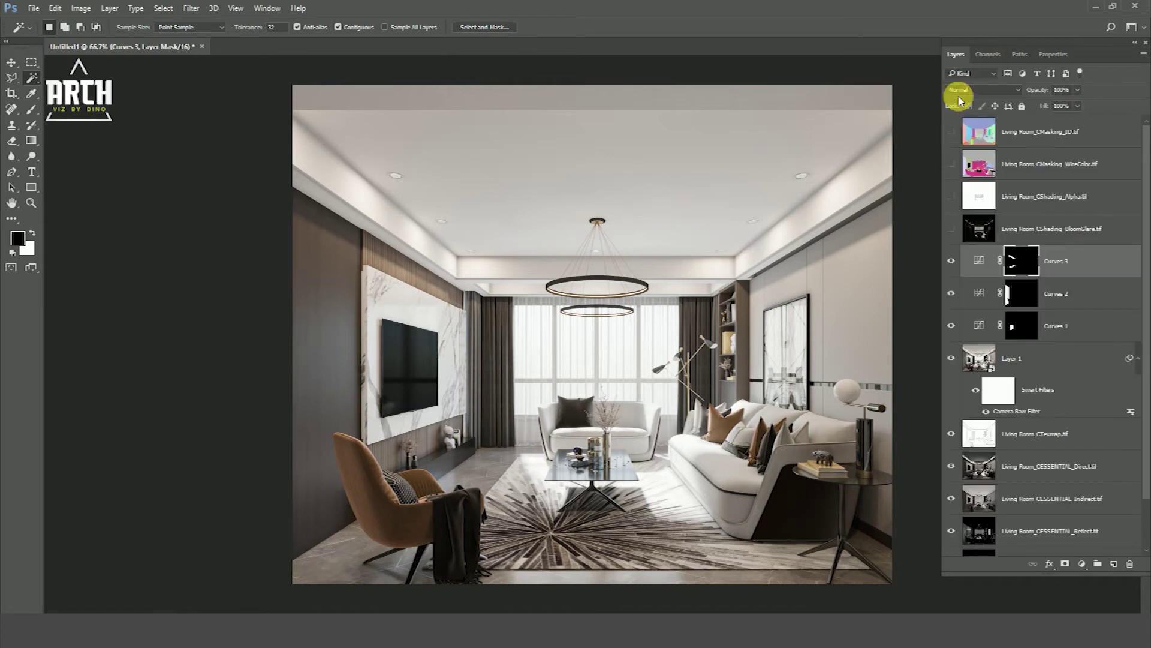
{"action": "left_click", "coordinate": [952, 261]}
{"action": "left_click", "coordinate": [952, 261]}
{"action": "left_click", "coordinate": [952, 261]}
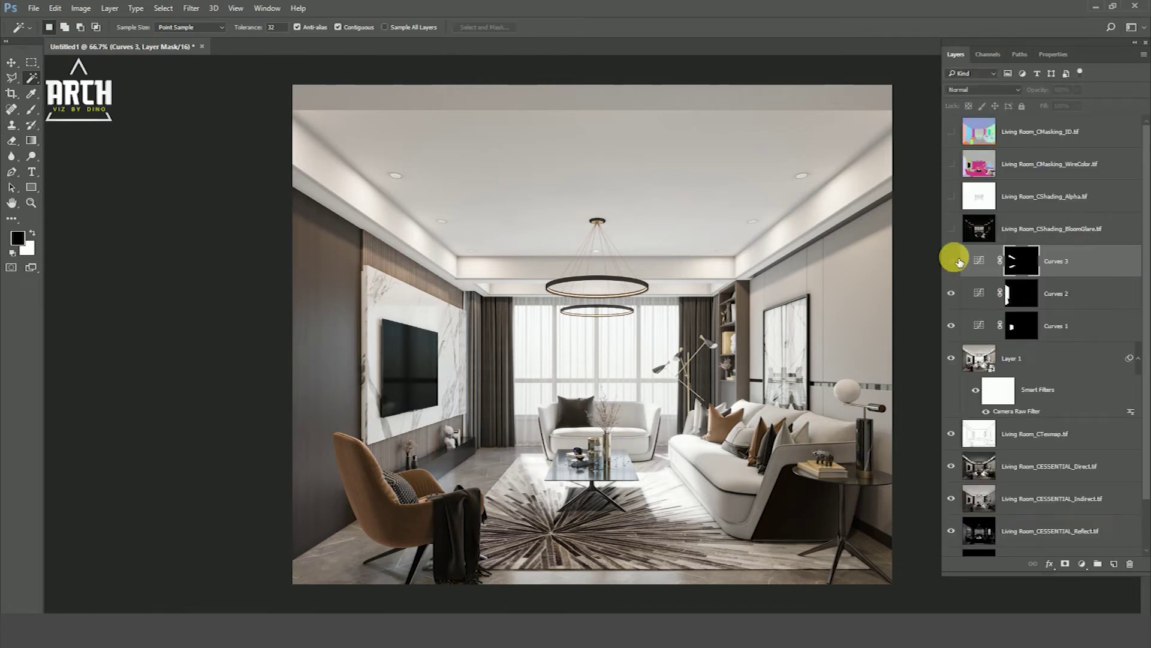
{"action": "left_click", "coordinate": [952, 261]}
{"action": "left_click", "coordinate": [952, 261]}
{"action": "left_click", "coordinate": [1027, 131]}
- Extend the colour-ID selection with the right purple wall and floor lamp, then hide the ID mask
{"action": "left_click", "coordinate": [952, 132]}
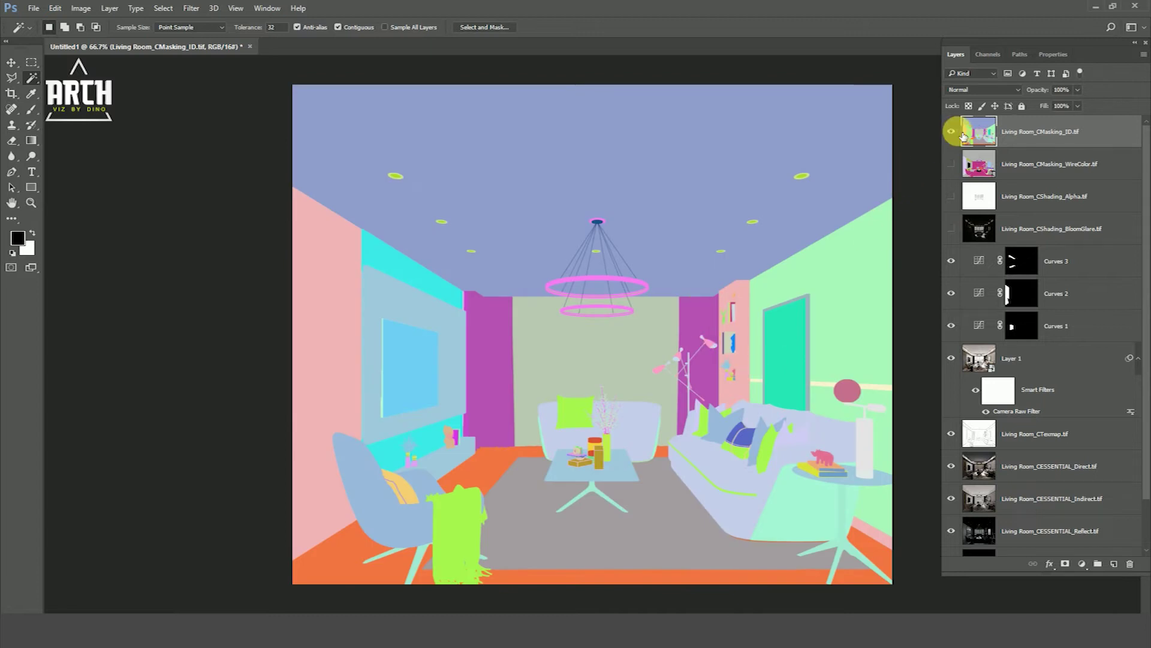
{"action": "left_click", "coordinate": [958, 132]}
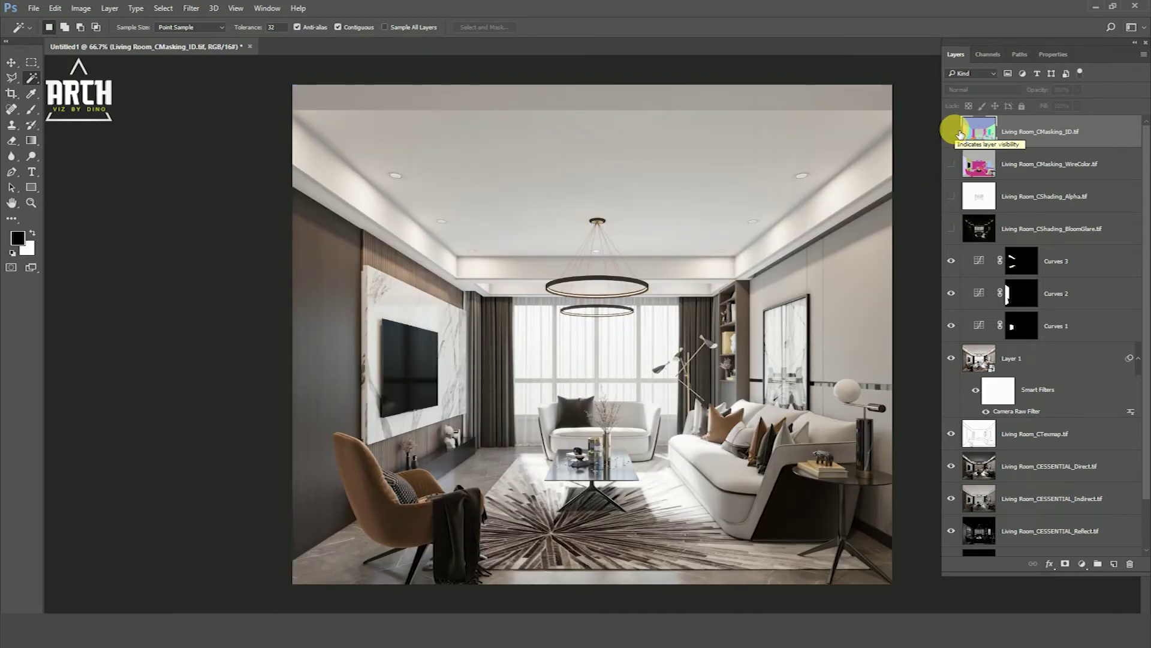
{"action": "left_click", "coordinate": [959, 133]}
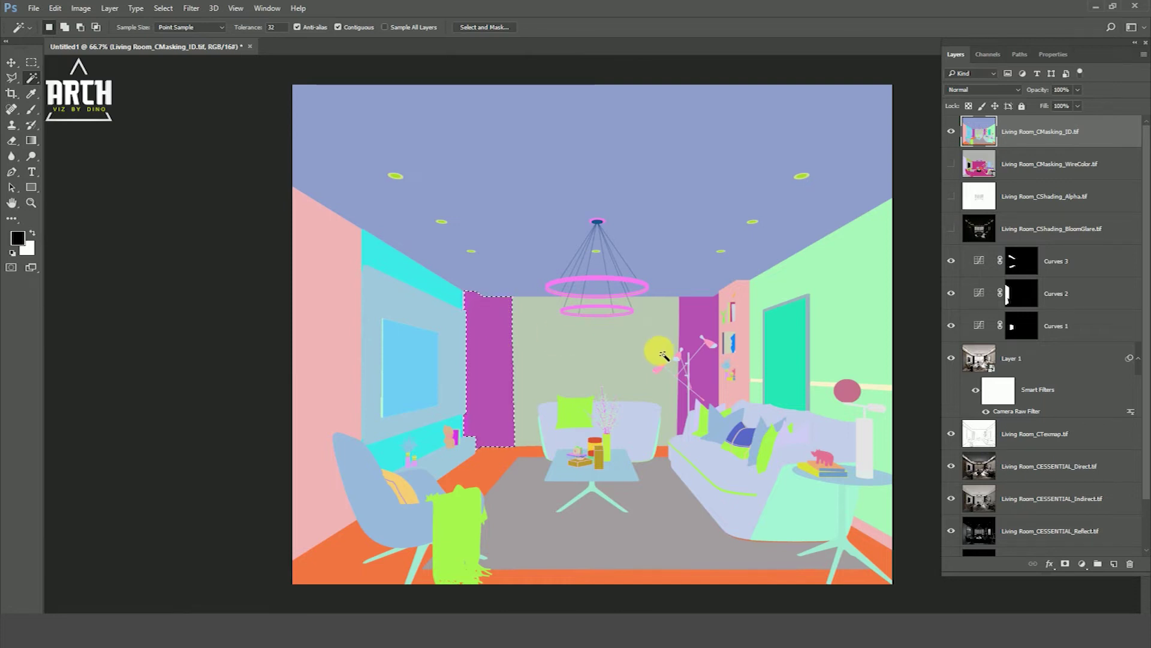
{"action": "left_click", "coordinate": [711, 308], "text": "shift"}
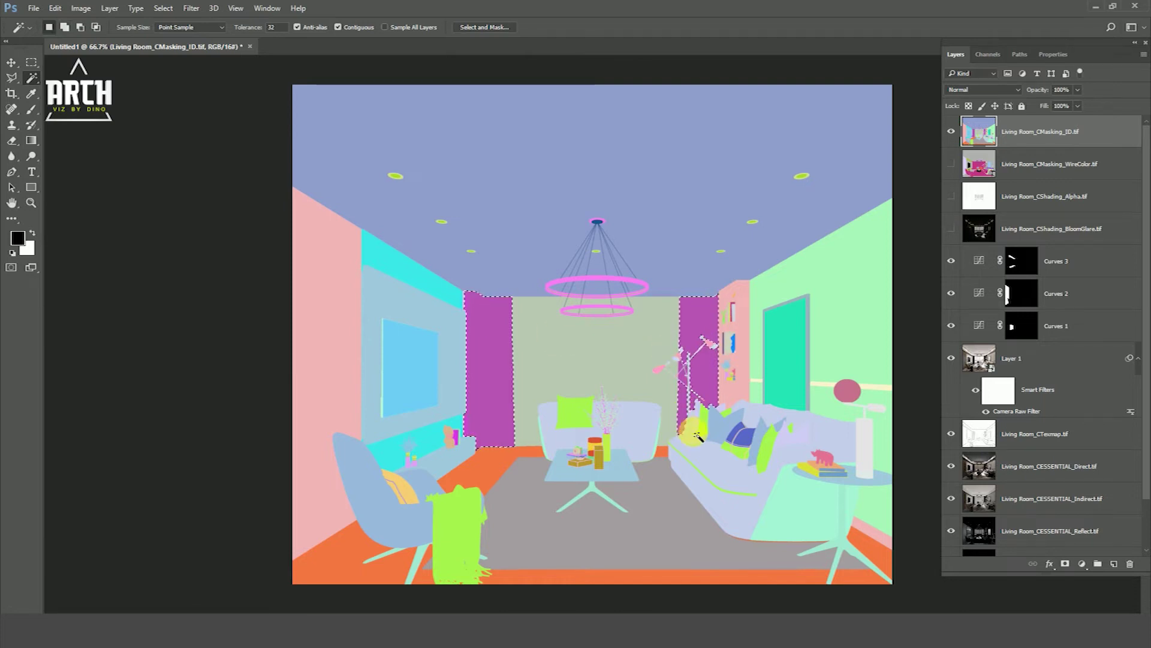
{"action": "scroll", "coordinate": [689, 414], "scroll_direction": "up", "scroll_amount": 2}
{"action": "left_click", "coordinate": [669, 321], "text": "shift"}
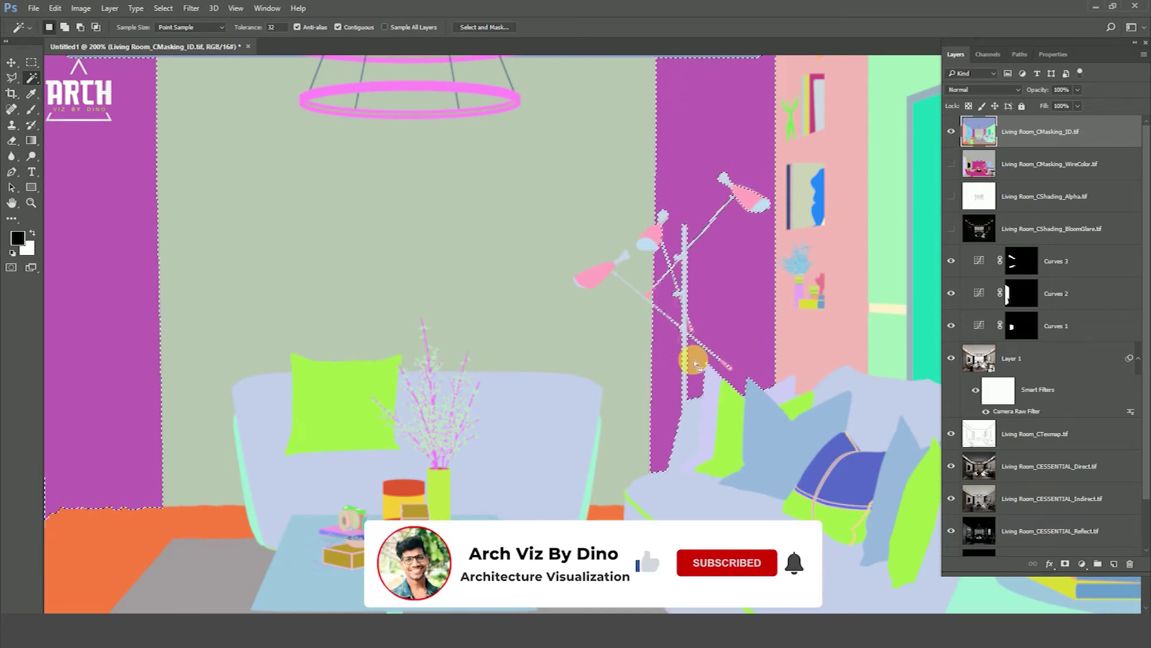
{"action": "scroll", "coordinate": [694, 362], "scroll_direction": "down", "scroll_amount": 1}
{"action": "scroll", "coordinate": [701, 351], "scroll_direction": "down", "scroll_amount": 1}
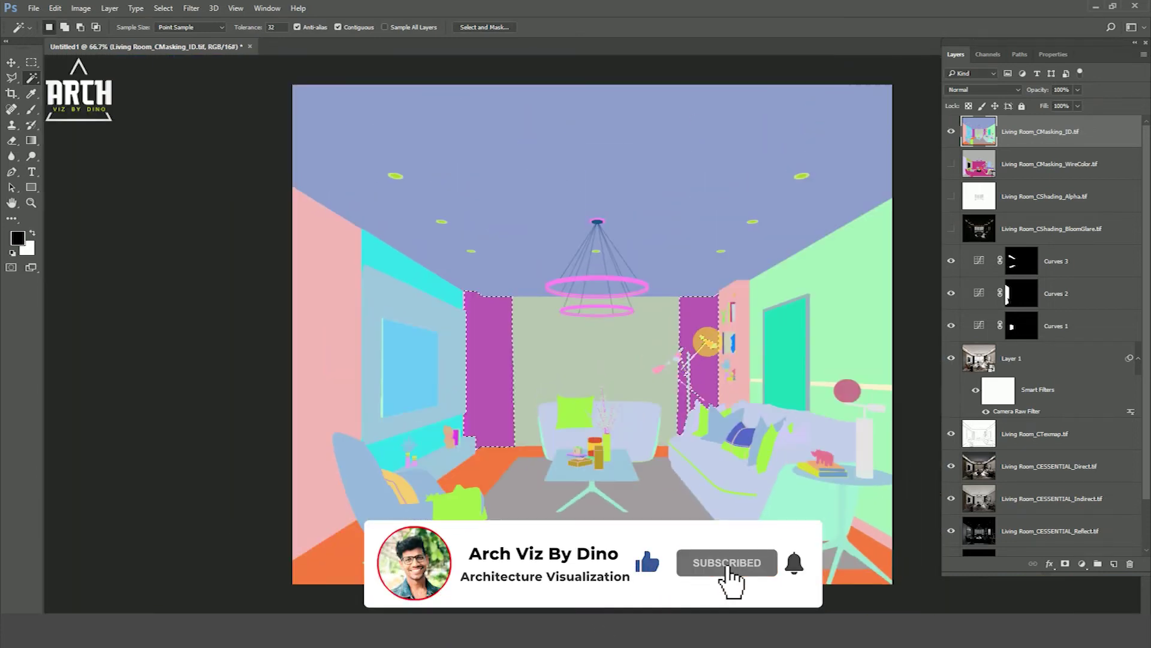
{"action": "left_click", "coordinate": [951, 131]}
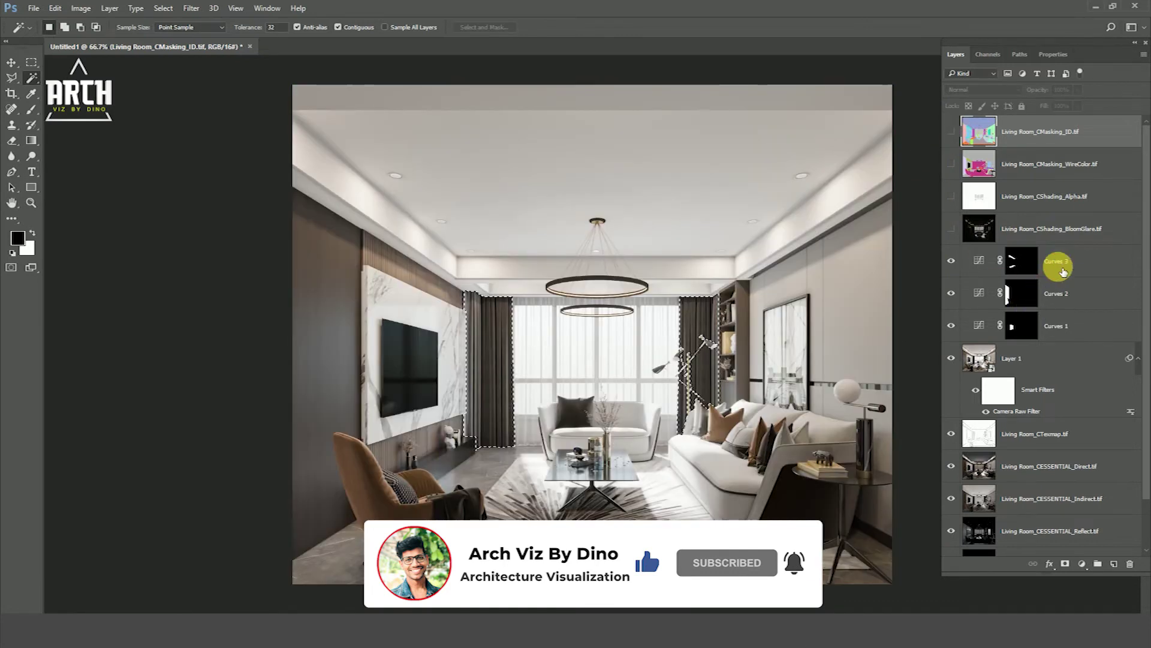
- Add Curves 4 for the curtains, raising the curve to 162/235 with an extra lower point
{"action": "left_click", "coordinate": [1063, 272]}
{"action": "left_click", "coordinate": [1082, 563]}
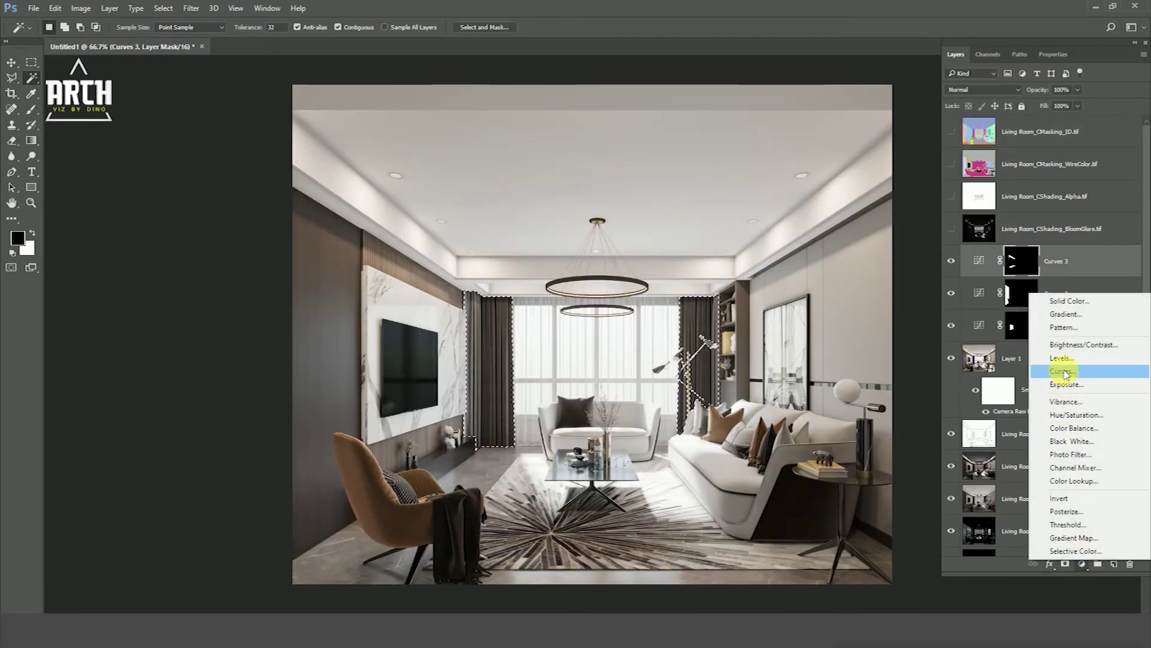
{"action": "left_click", "coordinate": [1065, 372]}
{"action": "left_click", "coordinate": [1083, 165]}
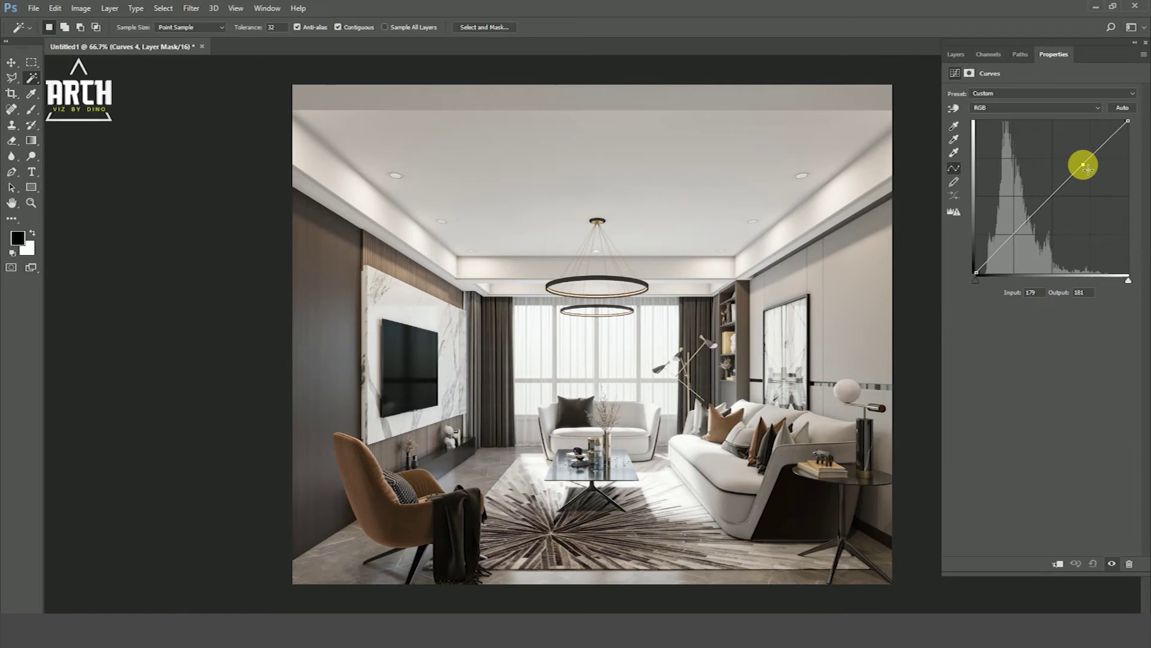
{"action": "left_click_drag", "start_coordinate": [1084, 166], "coordinate": [1073, 132]}
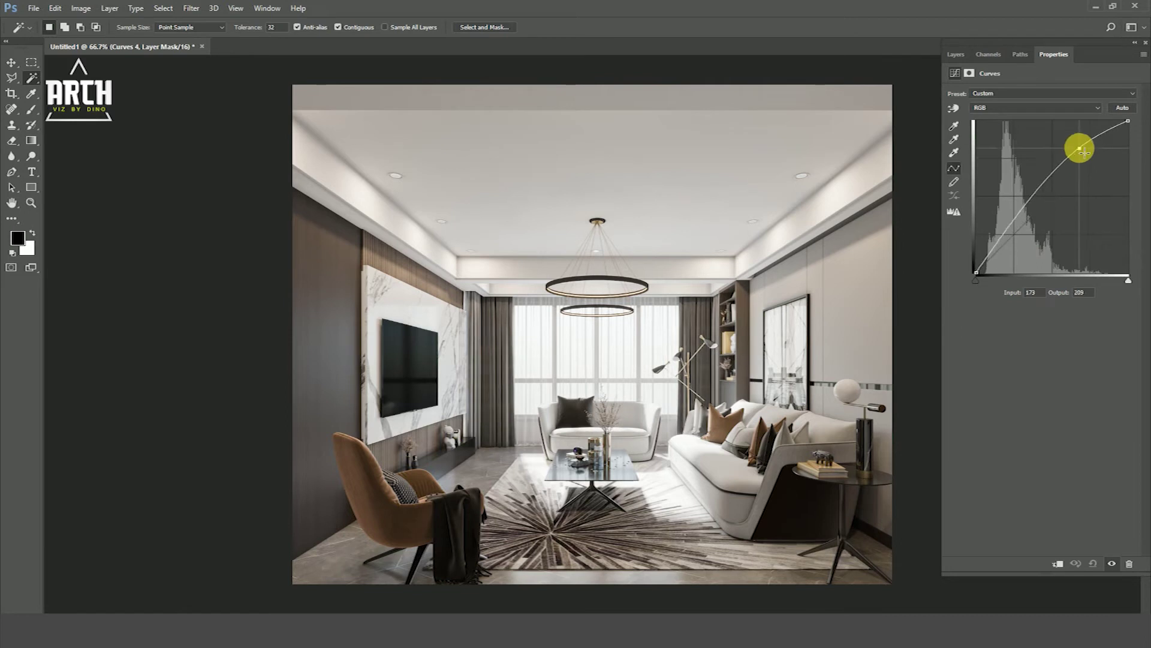
{"action": "left_click", "coordinate": [1018, 207]}
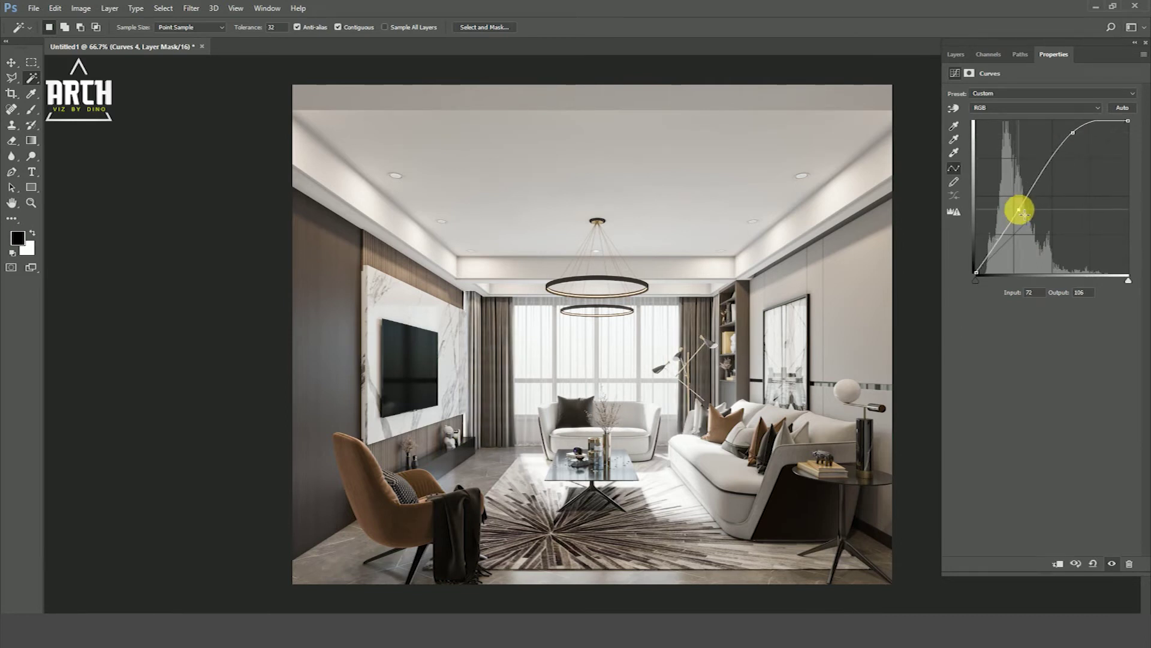
{"action": "left_click", "coordinate": [956, 54]}
- Compare Curves 4 off and on, then zoom in toward the side table and sofa
{"action": "left_click", "coordinate": [951, 262]}
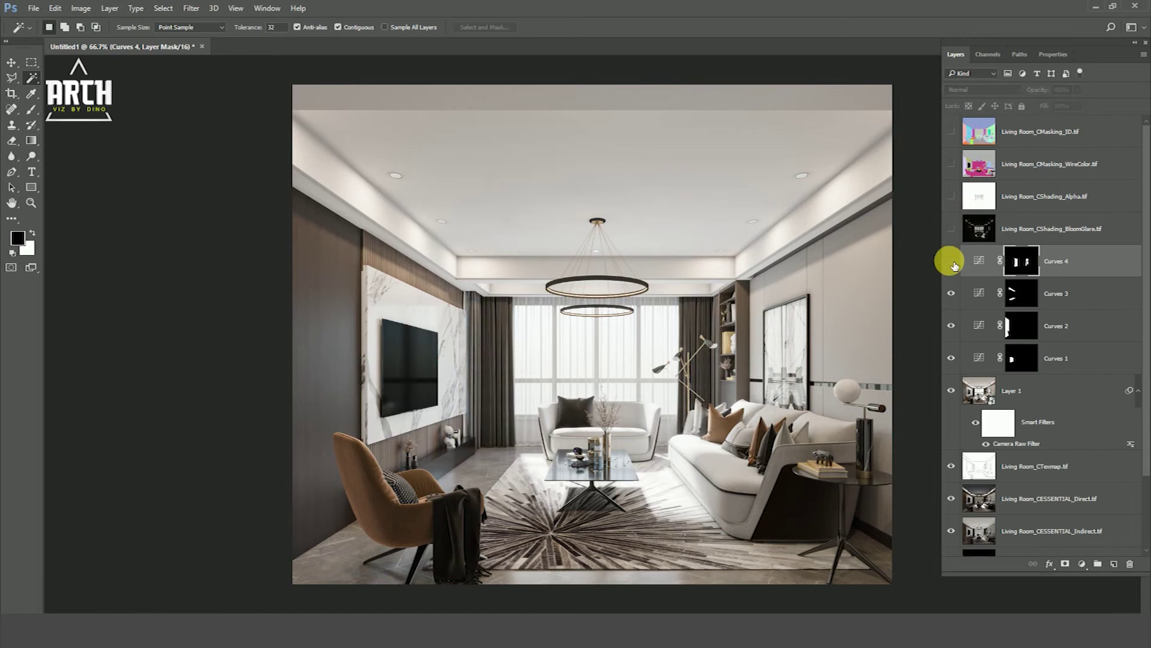
{"action": "left_click", "coordinate": [952, 262]}
{"action": "key", "text": "ctrl+minus"}
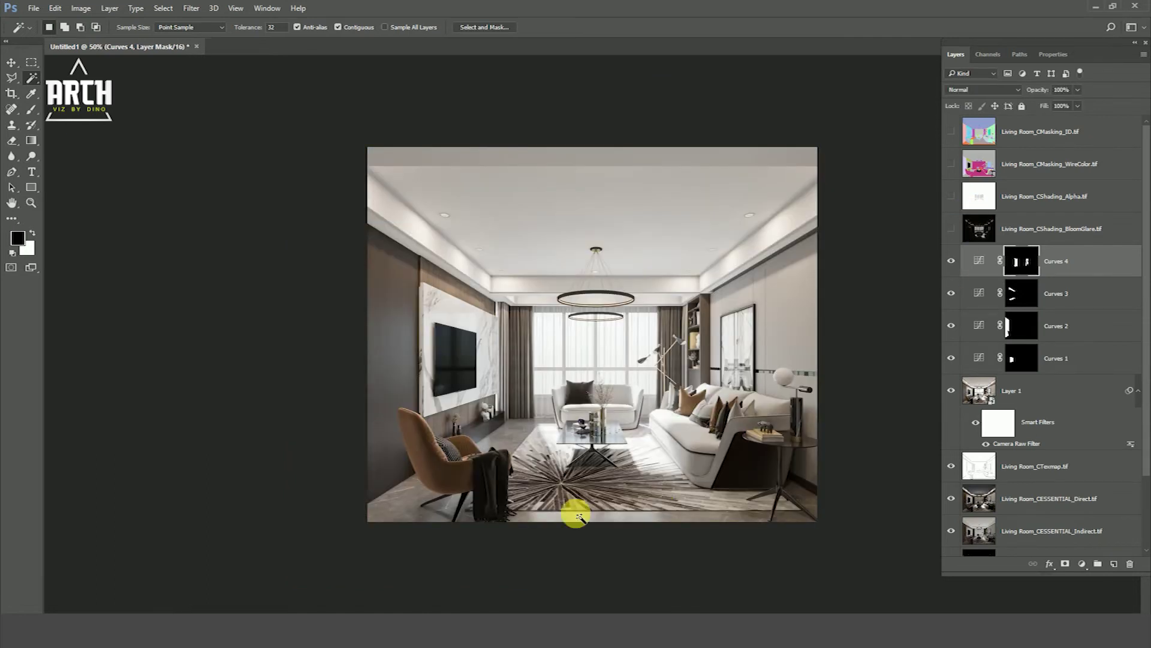
{"action": "key", "text": "ctrl+plus"}
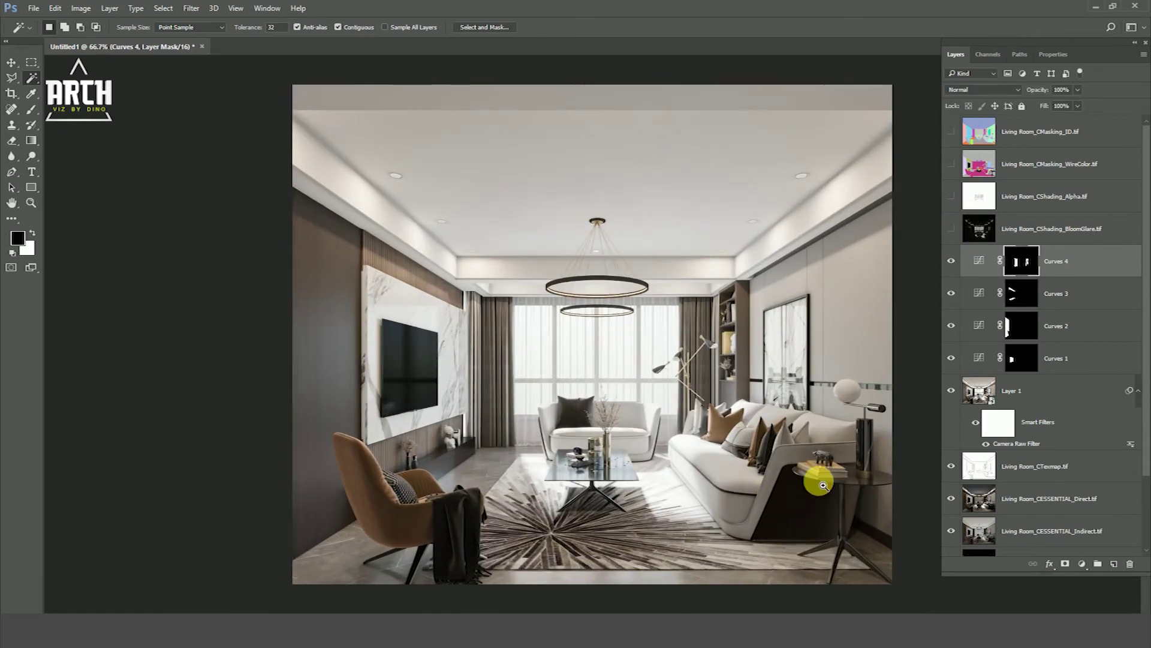
{"action": "left_click", "coordinate": [823, 484]}
{"action": "left_click_drag", "start_coordinate": [828, 471], "coordinate": [703, 469]}
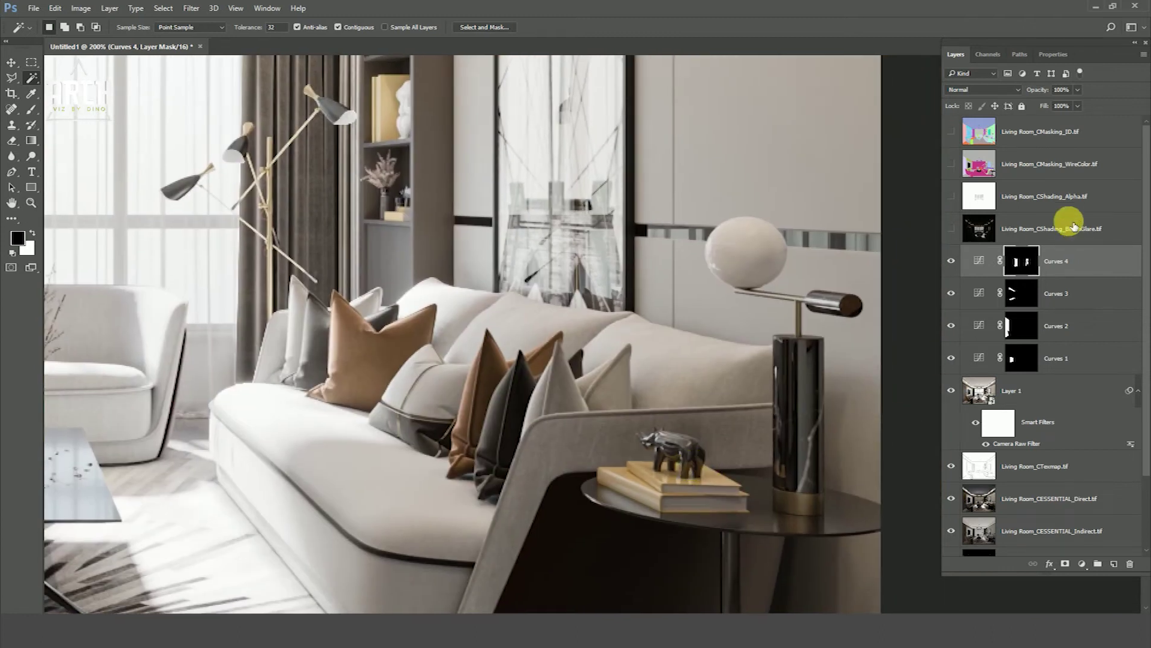
- Select the table-lamp globe by its WireColor ID, hide WireColor, and make Curves 4 active
{"action": "left_click", "coordinate": [1023, 162]}
{"action": "left_click", "coordinate": [951, 164]}
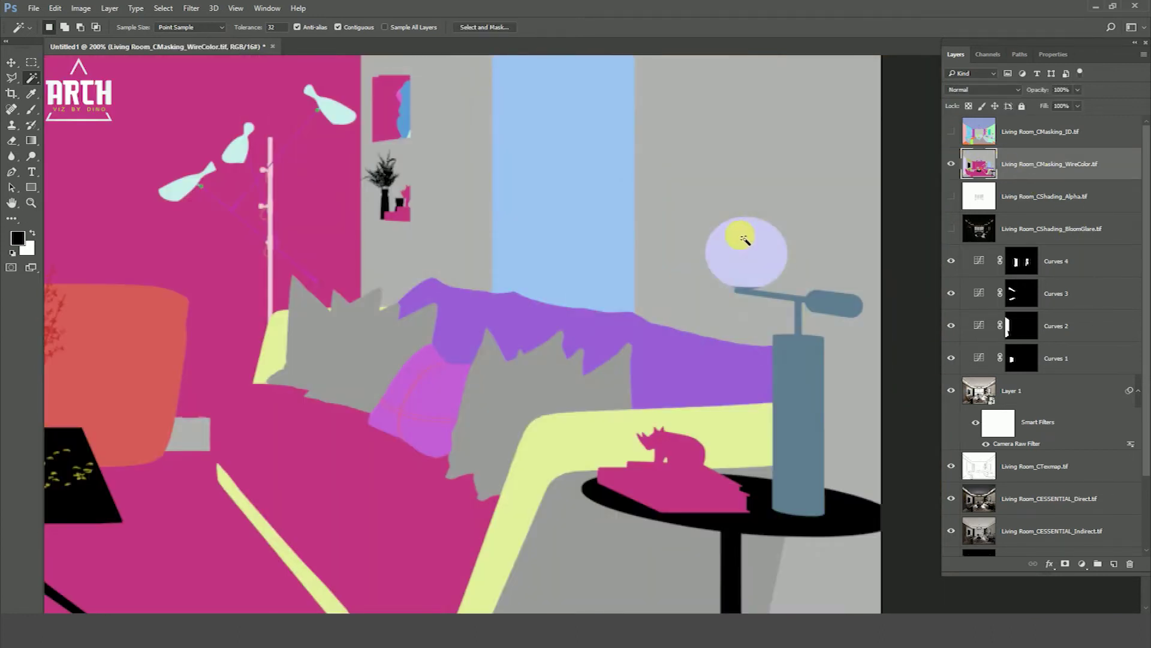
{"action": "left_click", "coordinate": [951, 164]}
{"action": "left_click", "coordinate": [1061, 260]}
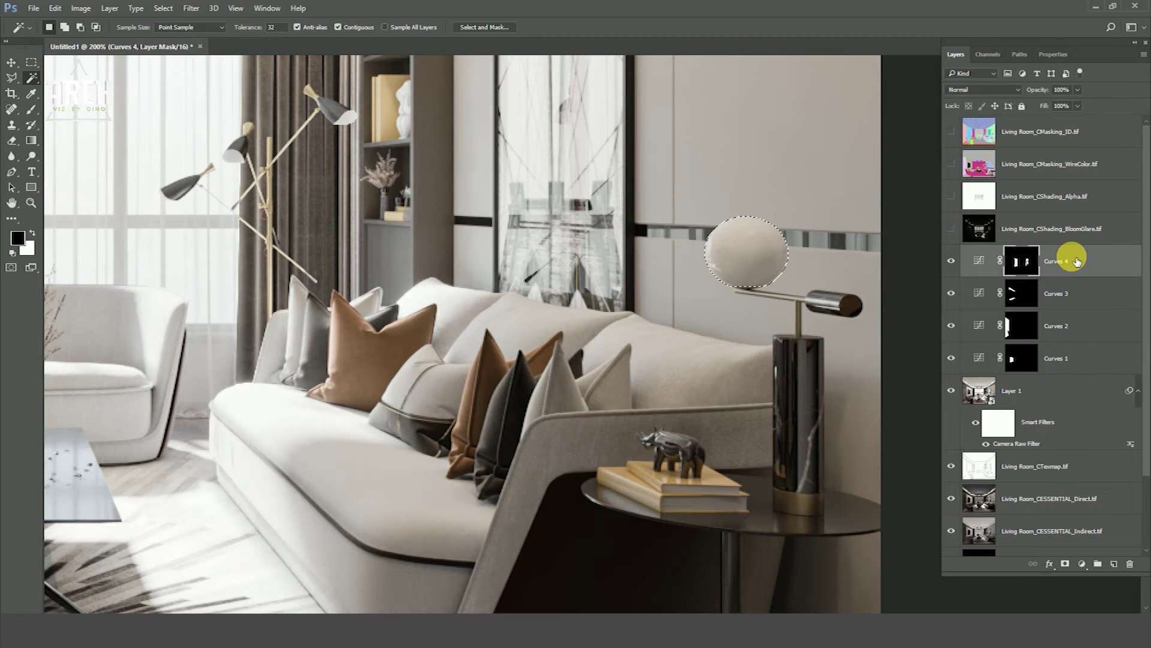
- Add Curves 5 with a brightening S-curve on the lamp globe and set its opacity to 50%
{"action": "left_click", "coordinate": [1083, 565]}
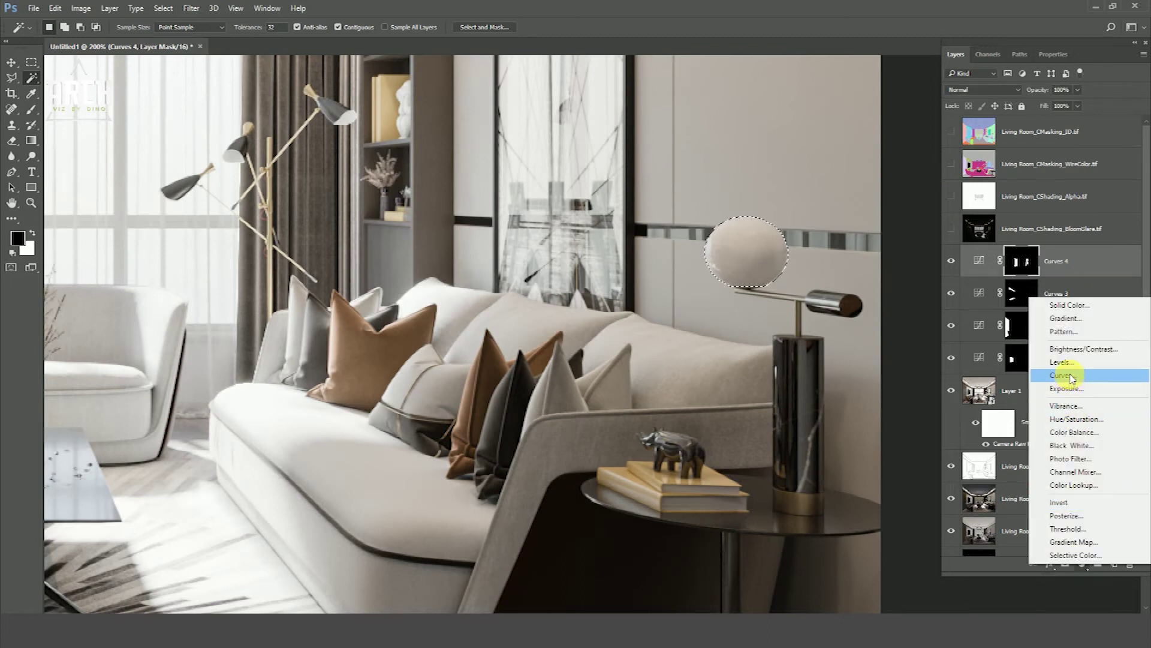
{"action": "left_click", "coordinate": [1065, 382]}
{"action": "left_click_drag", "start_coordinate": [1075, 173], "coordinate": [1062, 137]}
{"action": "left_click_drag", "start_coordinate": [1016, 211], "coordinate": [1027, 227]}
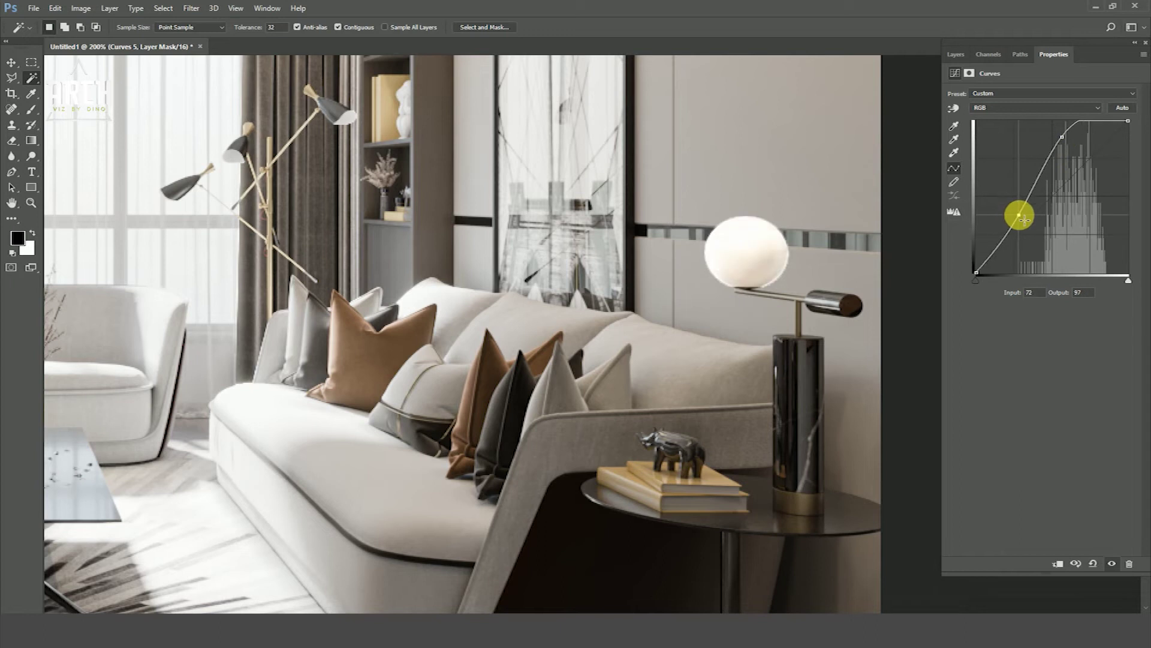
{"action": "left_click", "coordinate": [956, 54]}
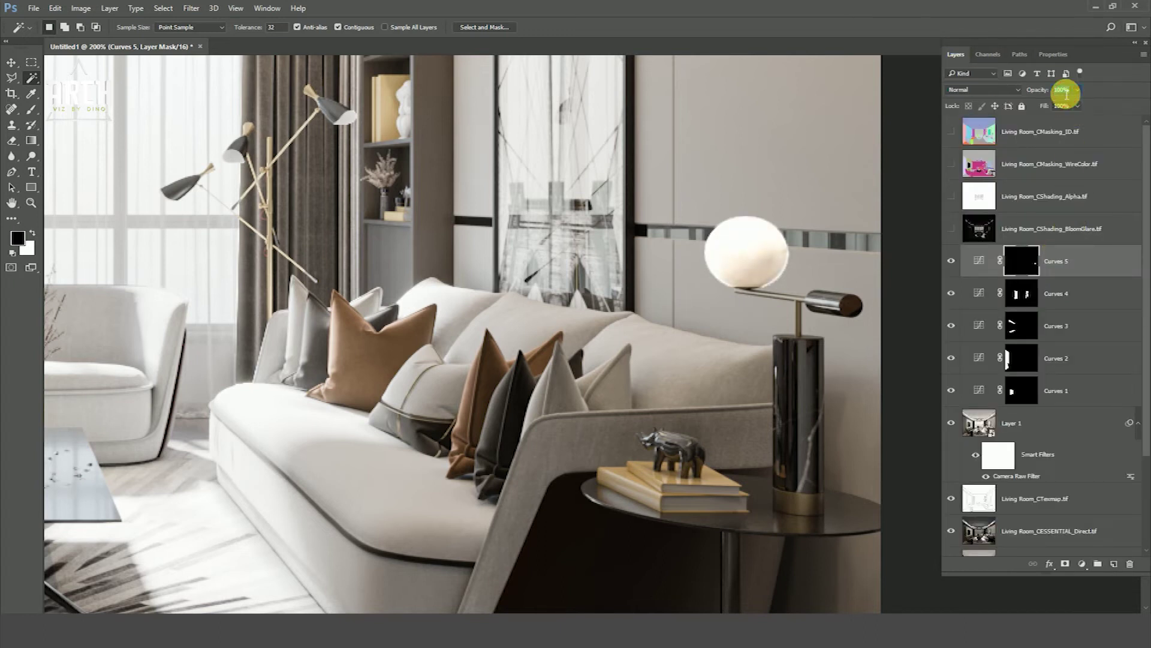
{"action": "type", "text": "50"}
{"action": "left_click", "coordinate": [951, 261]}
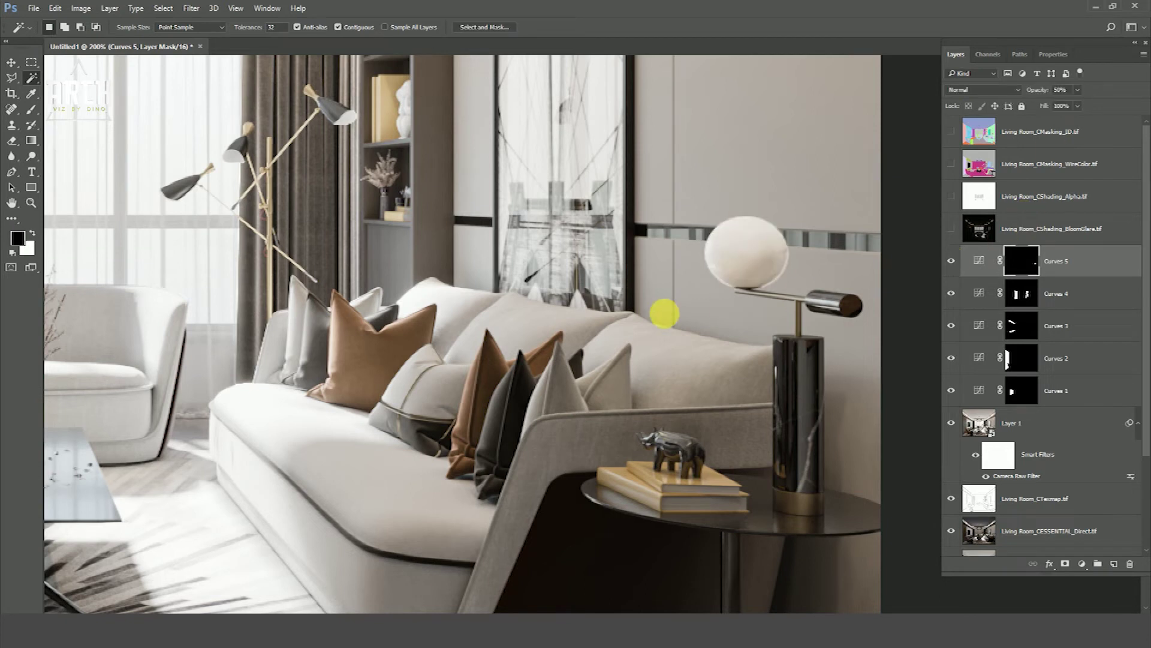
{"action": "key", "text": "ctrl+minus"}
{"action": "key", "text": "ctrl+minus"}
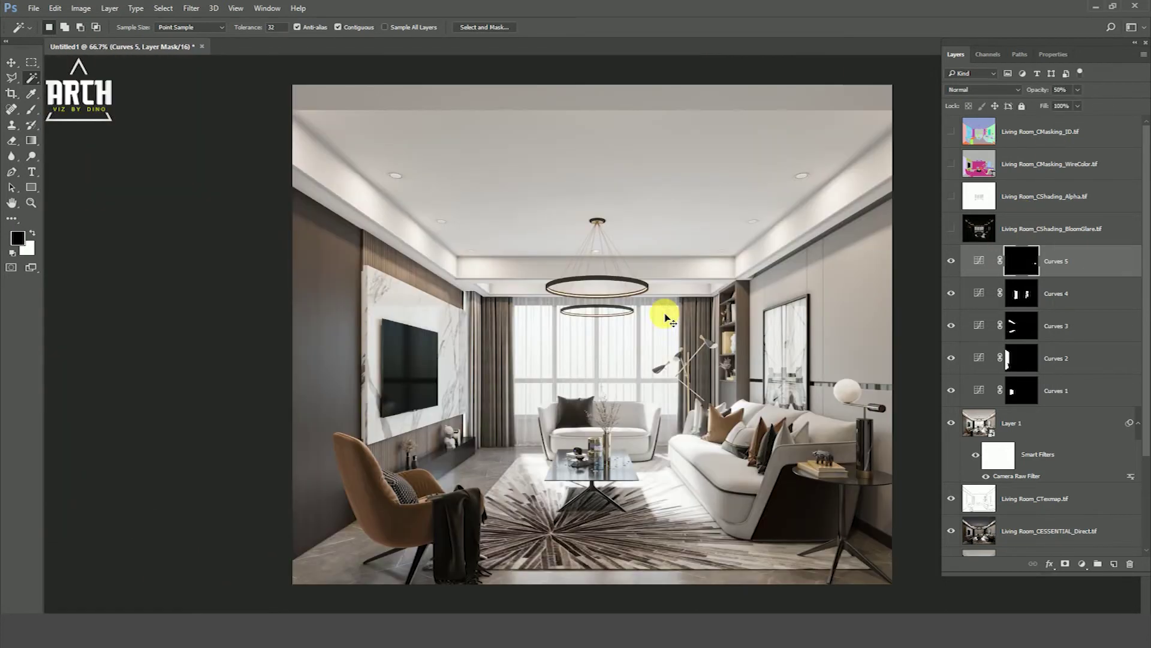
- Frame the room and flick the WireColor render on and off to inspect the ID colours
{"action": "key", "text": "ctrl+plus"}
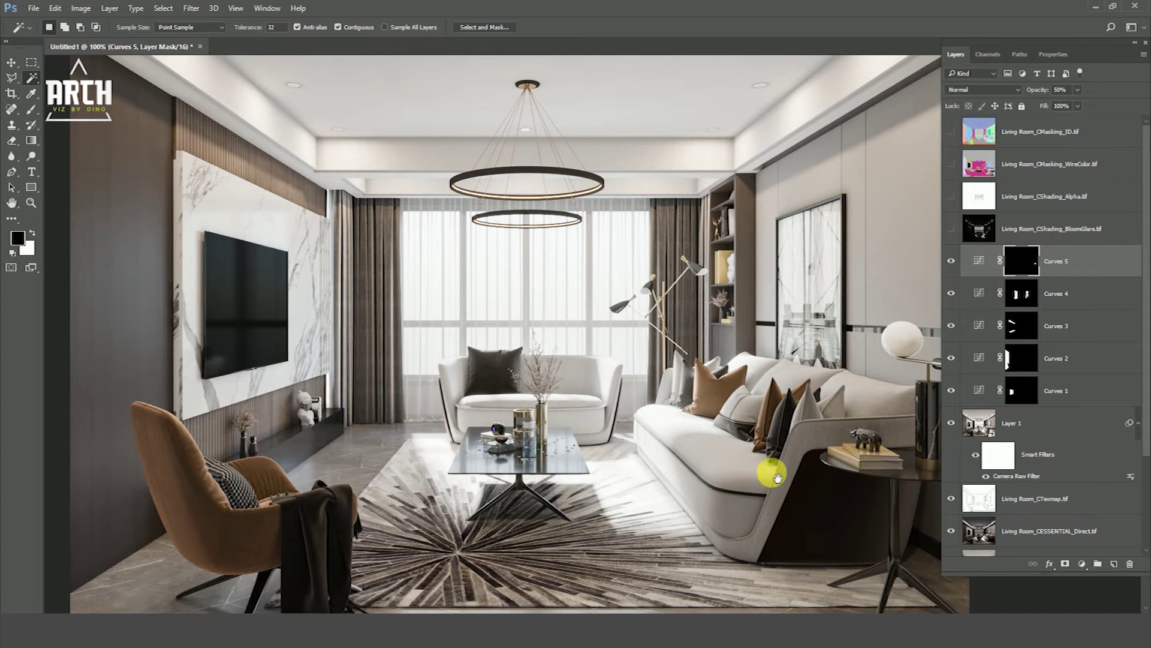
{"action": "left_click_drag", "start_coordinate": [774, 480], "coordinate": [715, 458]}
{"action": "left_click", "coordinate": [951, 164]}
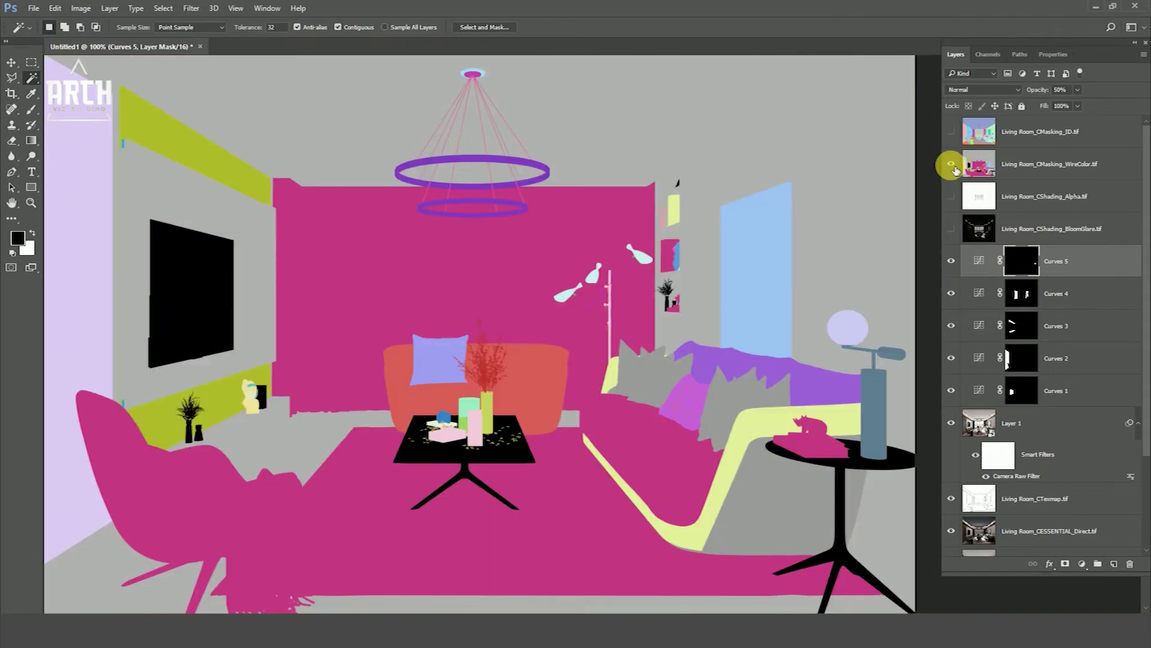
{"action": "left_click", "coordinate": [952, 165]}
{"action": "left_click", "coordinate": [953, 167]}
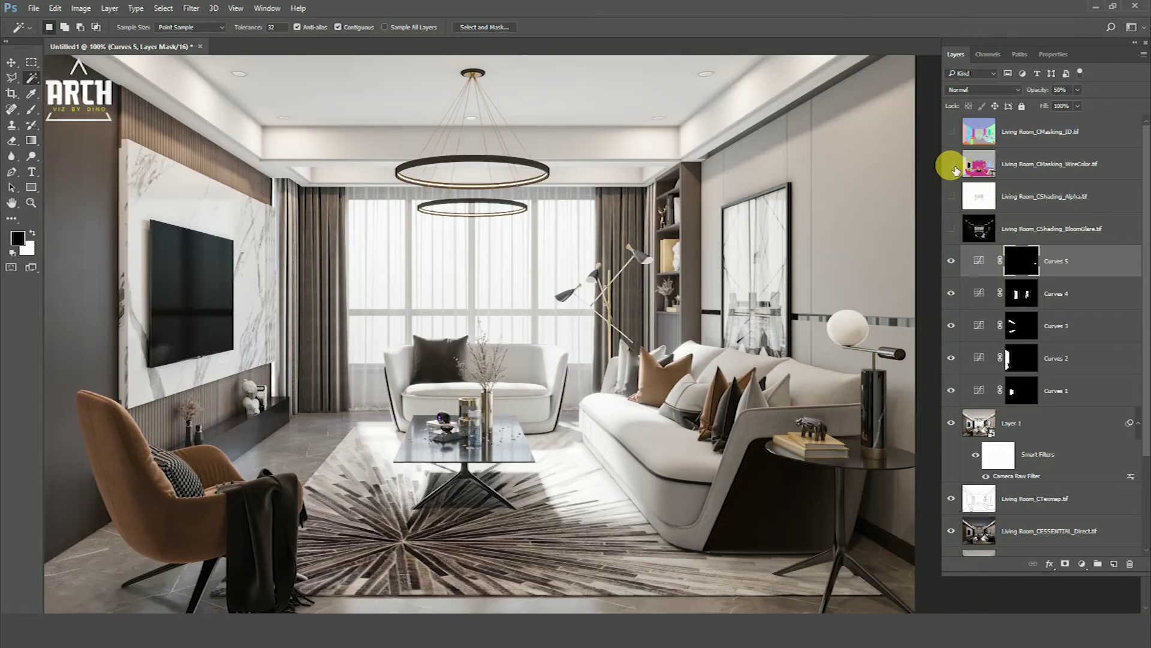
{"action": "left_click", "coordinate": [954, 167]}
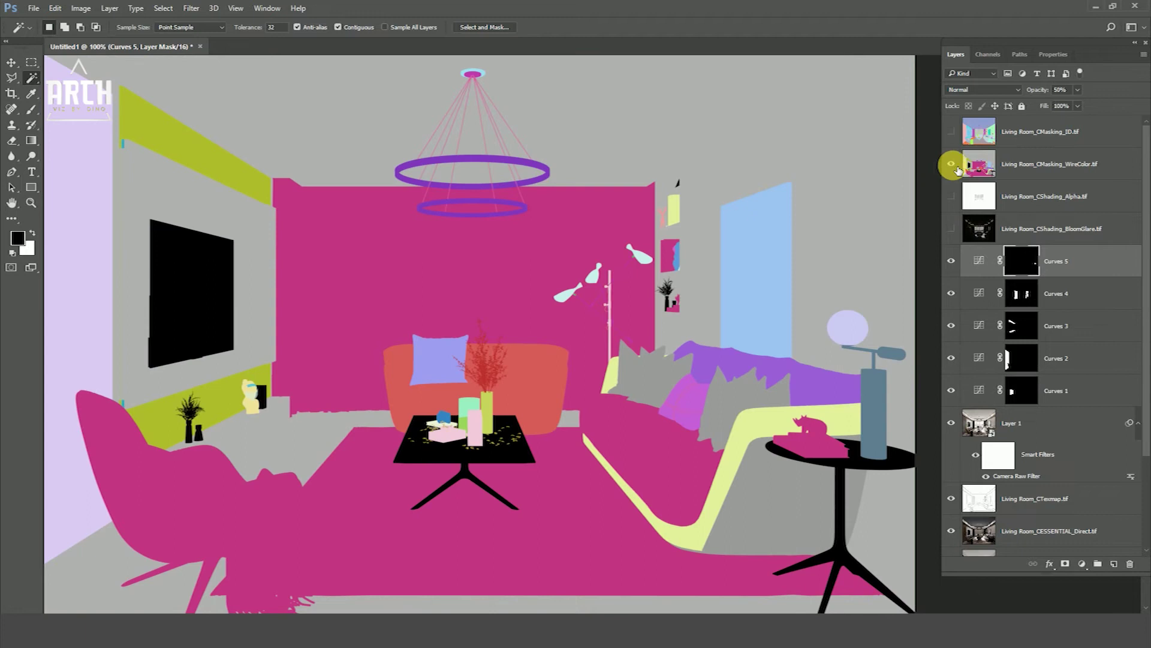
- Magic-wand the pink ID region of the sofa and armchair, hide the ID renders, and activate Curves 5
{"action": "left_click", "coordinate": [1017, 163]}
{"action": "left_click", "coordinate": [659, 466]}
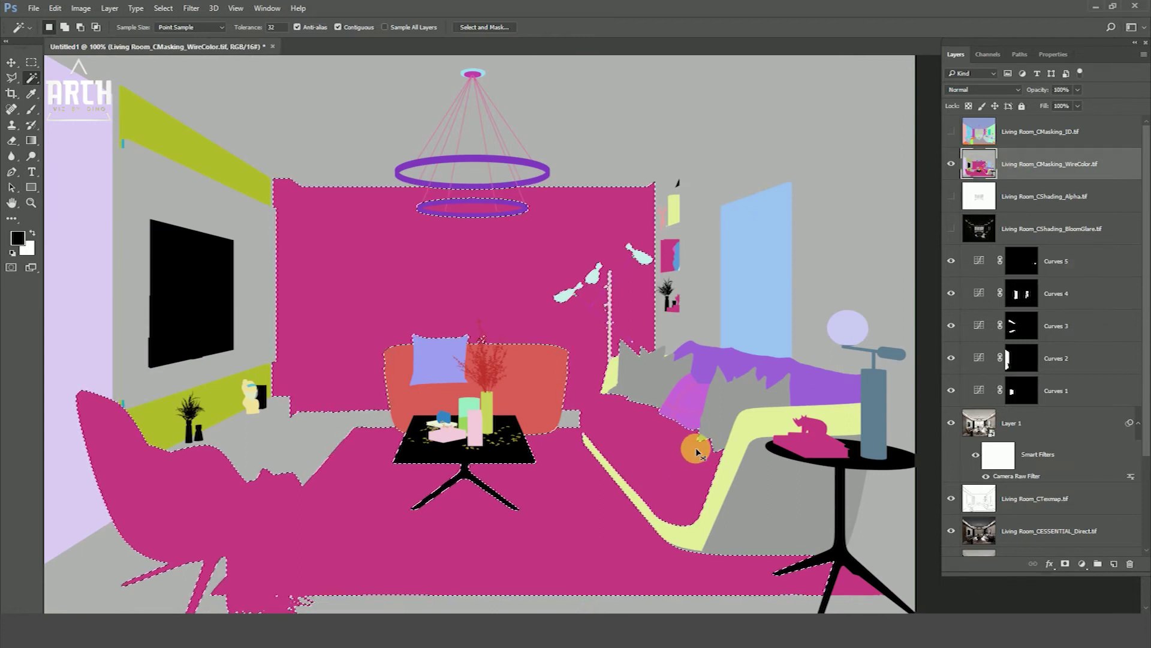
{"action": "left_click", "coordinate": [983, 135]}
{"action": "left_click", "coordinate": [951, 163]}
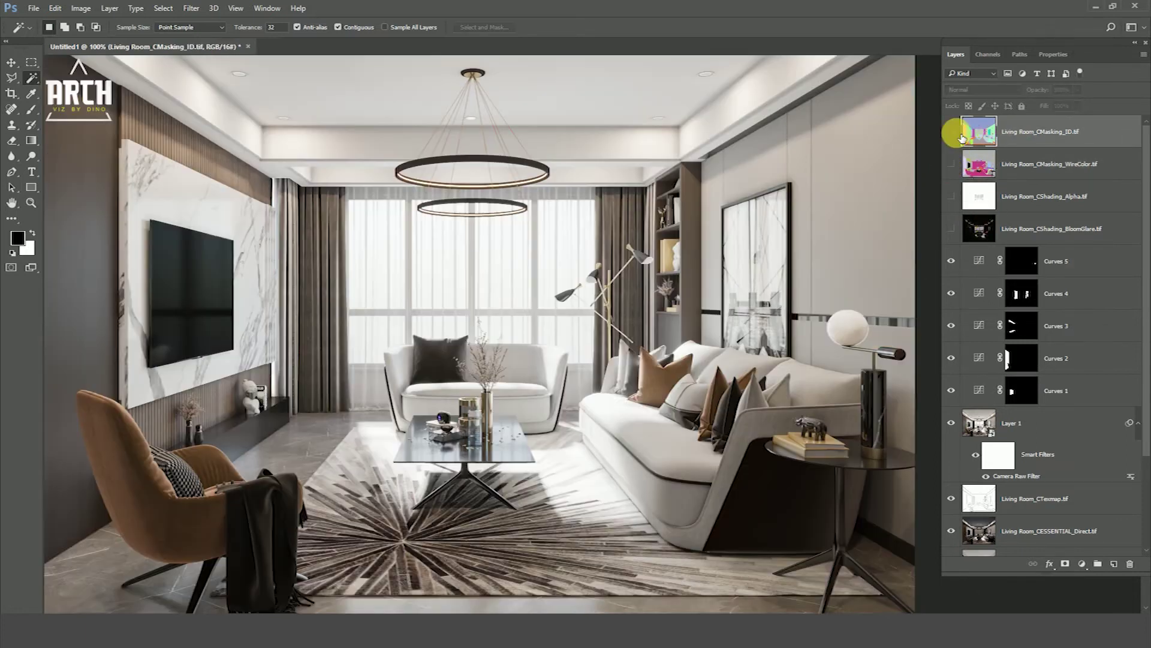
{"action": "left_click", "coordinate": [954, 133]}
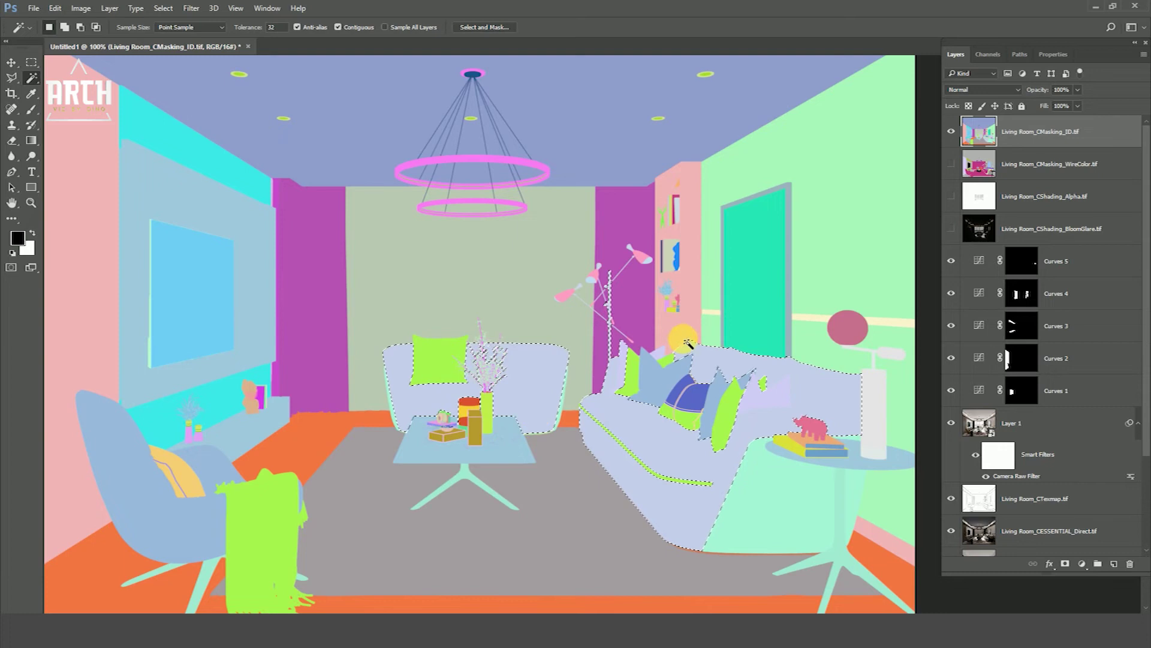
{"action": "left_click", "coordinate": [953, 135]}
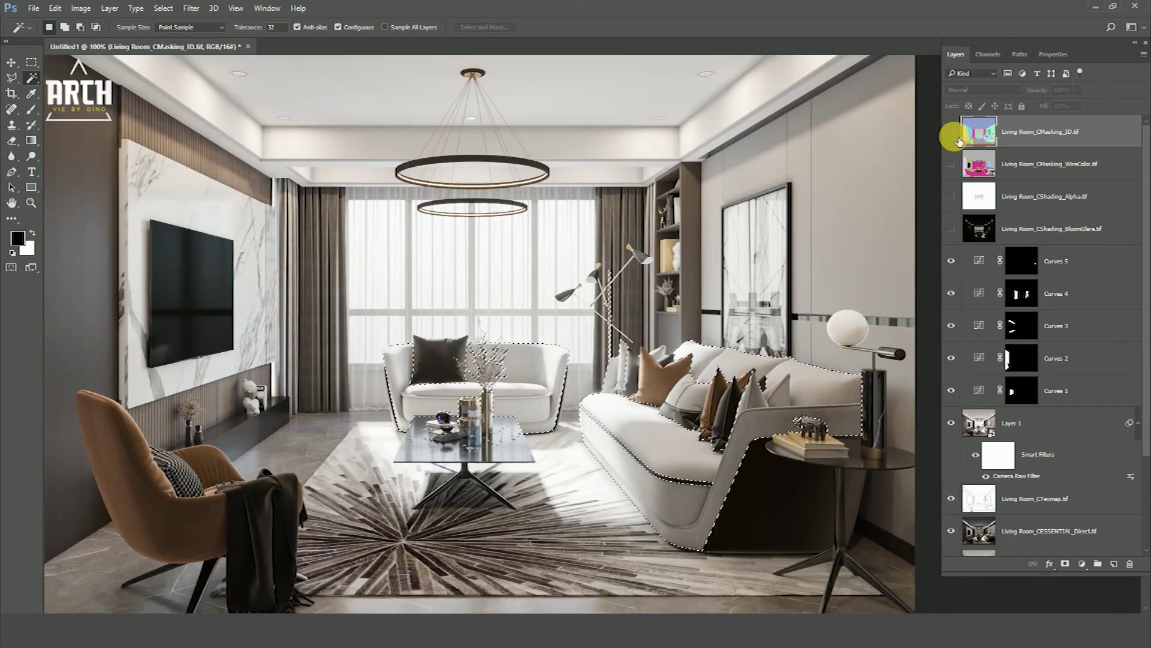
{"action": "left_click", "coordinate": [1074, 263]}
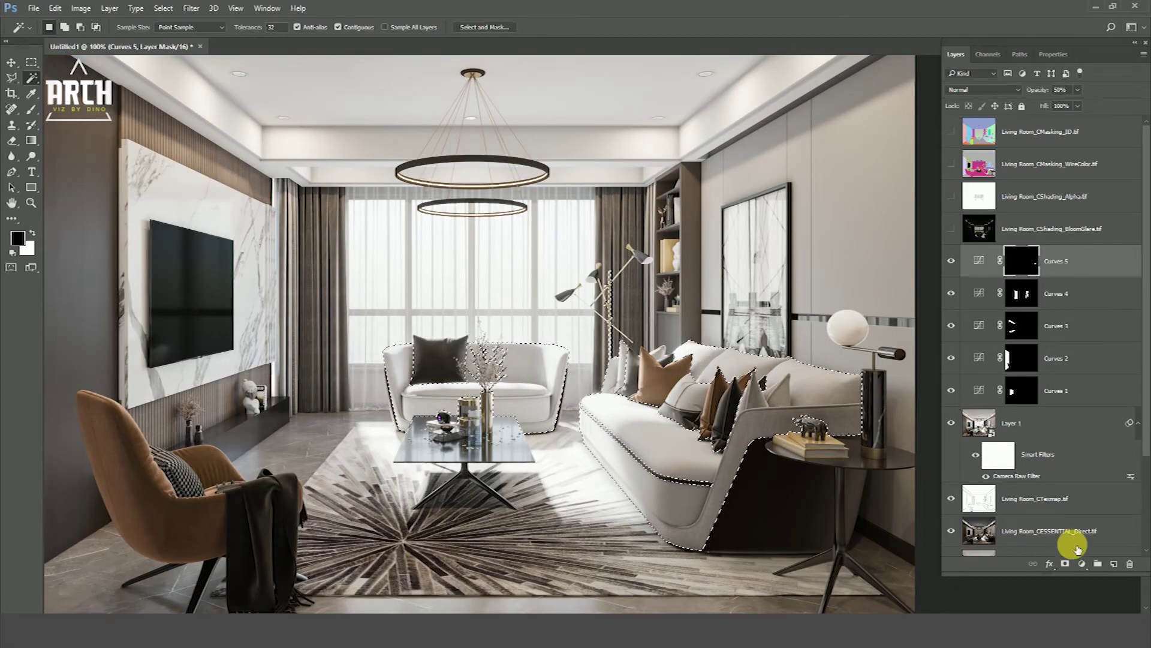
- Add Curves 6 for the white sofas with an S-curve and compare it on and off
{"action": "left_click", "coordinate": [1082, 564]}
{"action": "left_click", "coordinate": [1063, 375]}
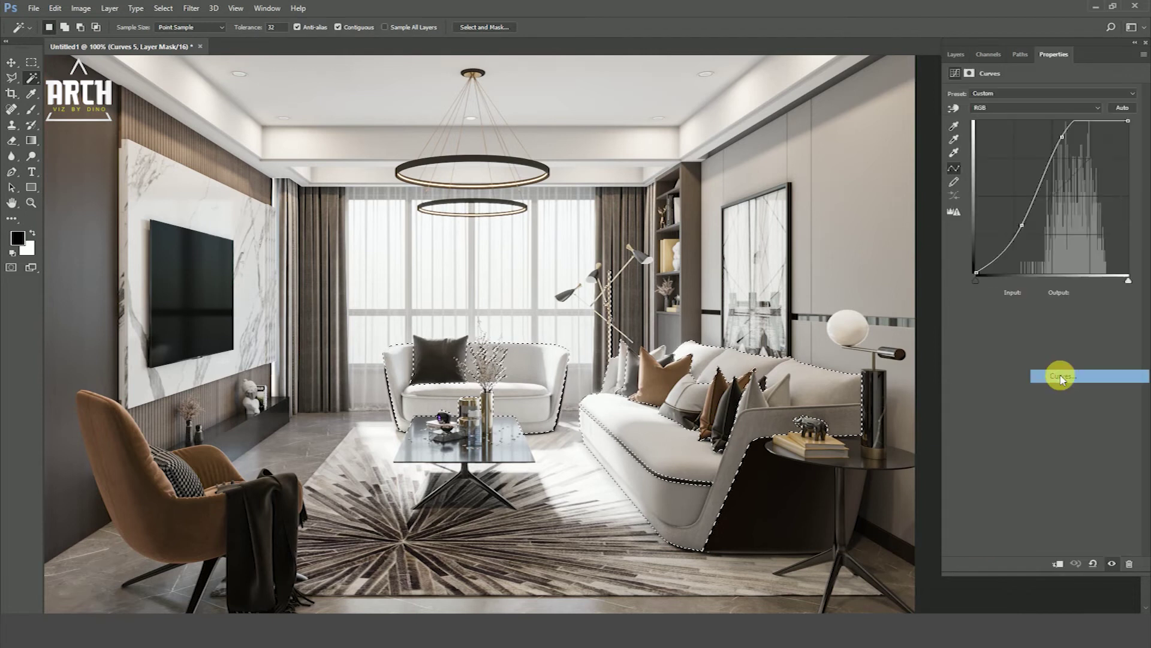
{"action": "mouse_move", "coordinate": [1035, 212]}
{"action": "left_mouse_down"}
{"action": "mouse_move", "coordinate": [1053, 228]}
{"action": "mouse_move", "coordinate": [1050, 219]}
{"action": "left_mouse_up"}
{"action": "left_click_drag", "start_coordinate": [1087, 176], "coordinate": [1084, 174]}
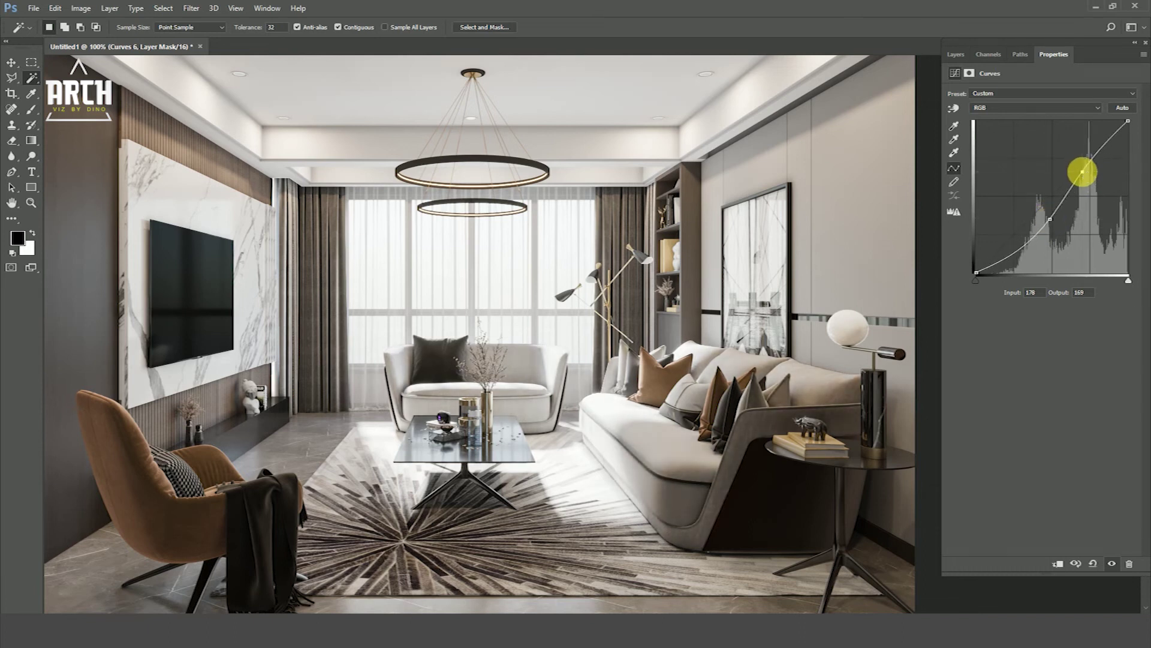
{"action": "left_click", "coordinate": [956, 54]}
{"action": "left_click", "coordinate": [952, 262]}
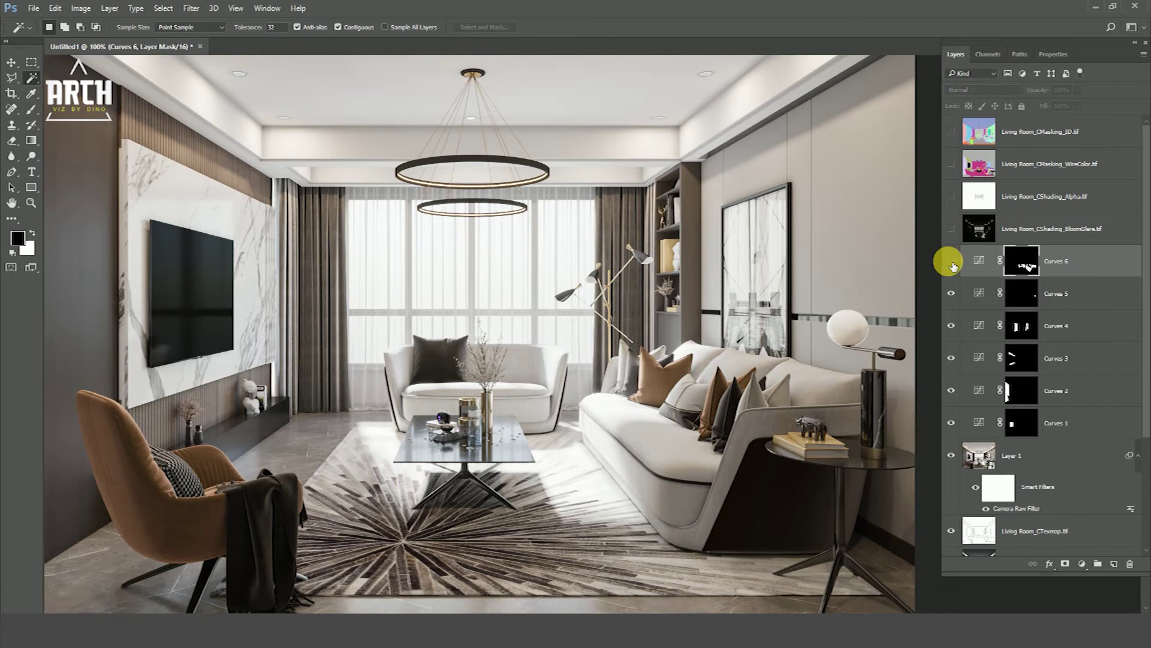
{"action": "left_click", "coordinate": [952, 262]}
{"action": "left_click", "coordinate": [952, 263]}
- Zoom out and pan to view the whole room including the TV wall and armchair
{"action": "key", "text": "ctrl+minus"}
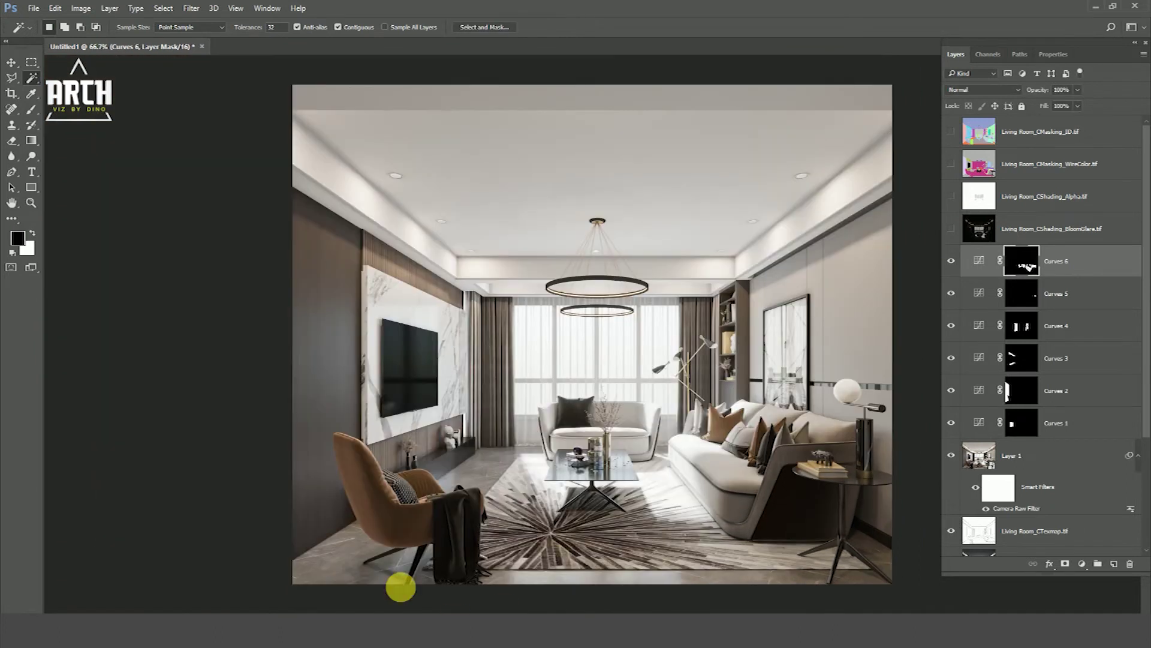
{"action": "scroll", "coordinate": [408, 534], "scroll_direction": "up", "scroll_amount": 1}
{"action": "scroll", "coordinate": [667, 397], "scroll_direction": "up", "scroll_amount": 2}
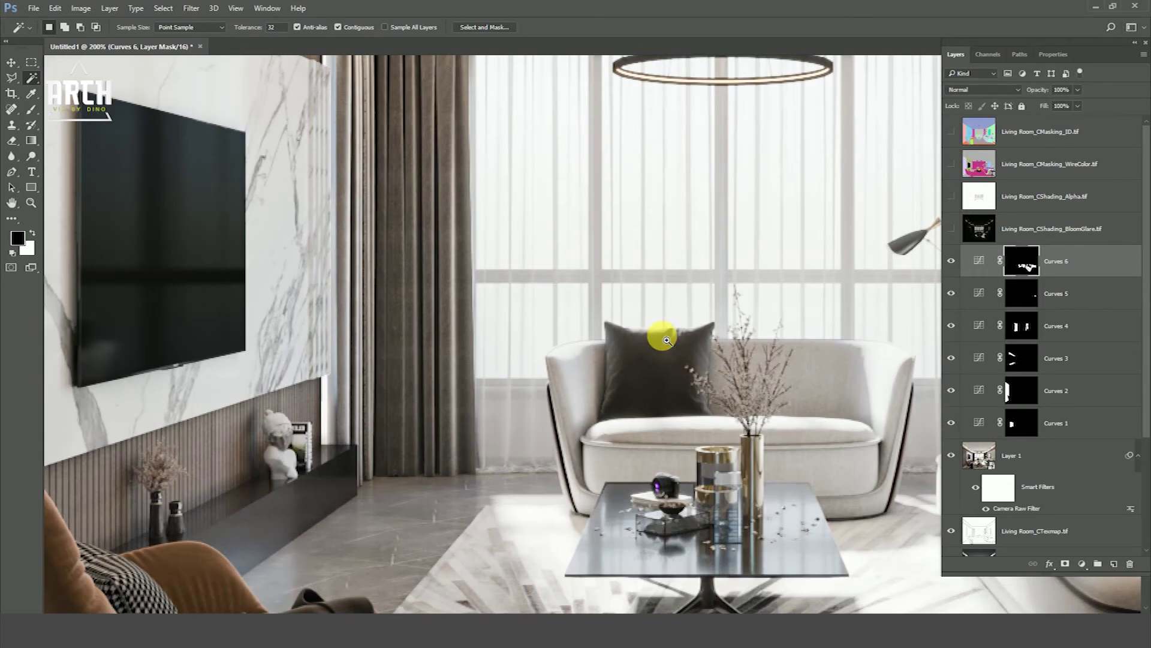
{"action": "left_click_drag", "start_coordinate": [690, 373], "coordinate": [592, 359]}
{"action": "scroll", "coordinate": [595, 364], "scroll_direction": "down", "scroll_amount": 2}
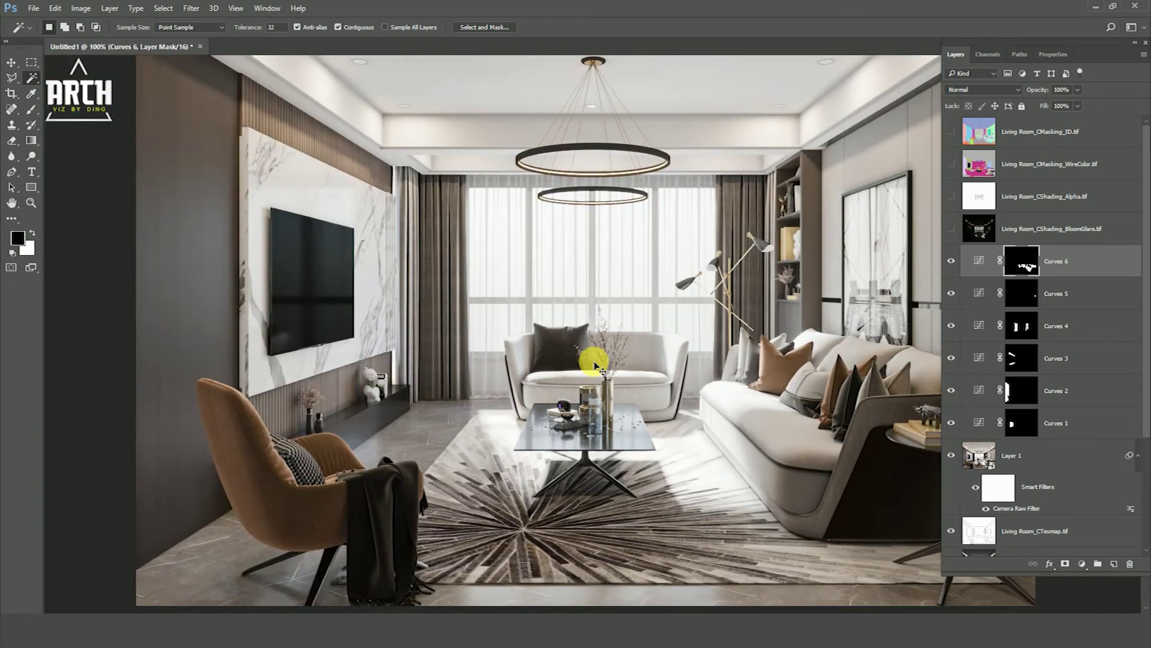
{"action": "scroll", "coordinate": [594, 364], "scroll_direction": "down", "scroll_amount": 1}
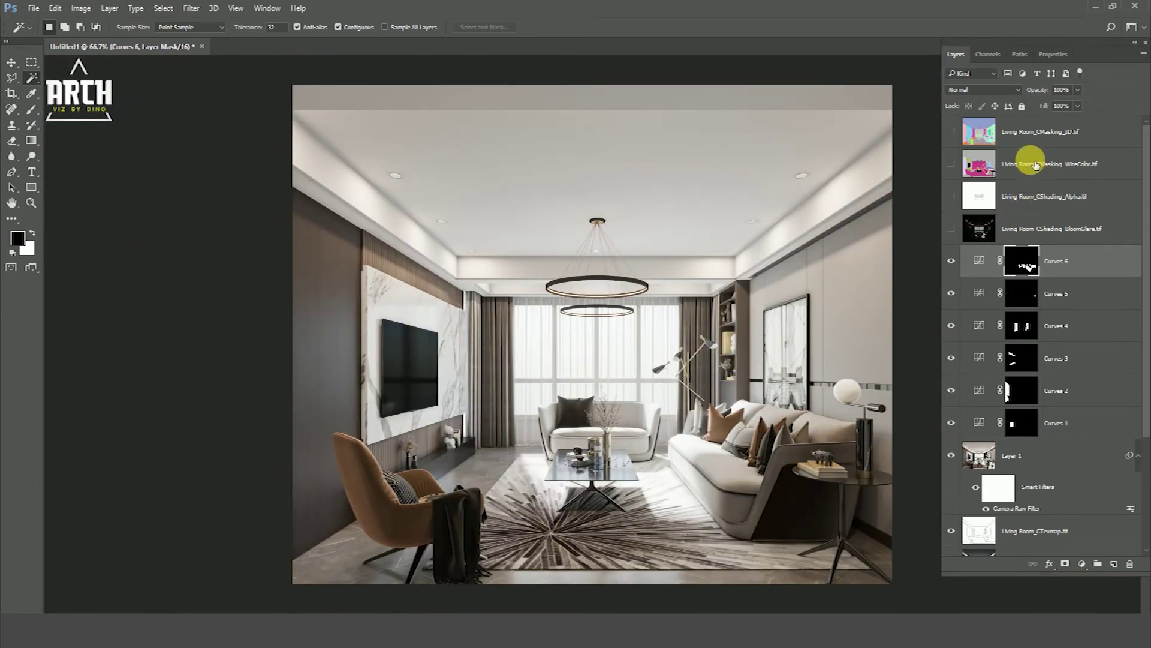
- Select the ceiling and chandelier parts on the colour ID pass, then hide the pass
{"action": "left_click", "coordinate": [965, 131]}
{"action": "left_click", "coordinate": [952, 129]}
{"action": "left_click", "coordinate": [677, 146]}
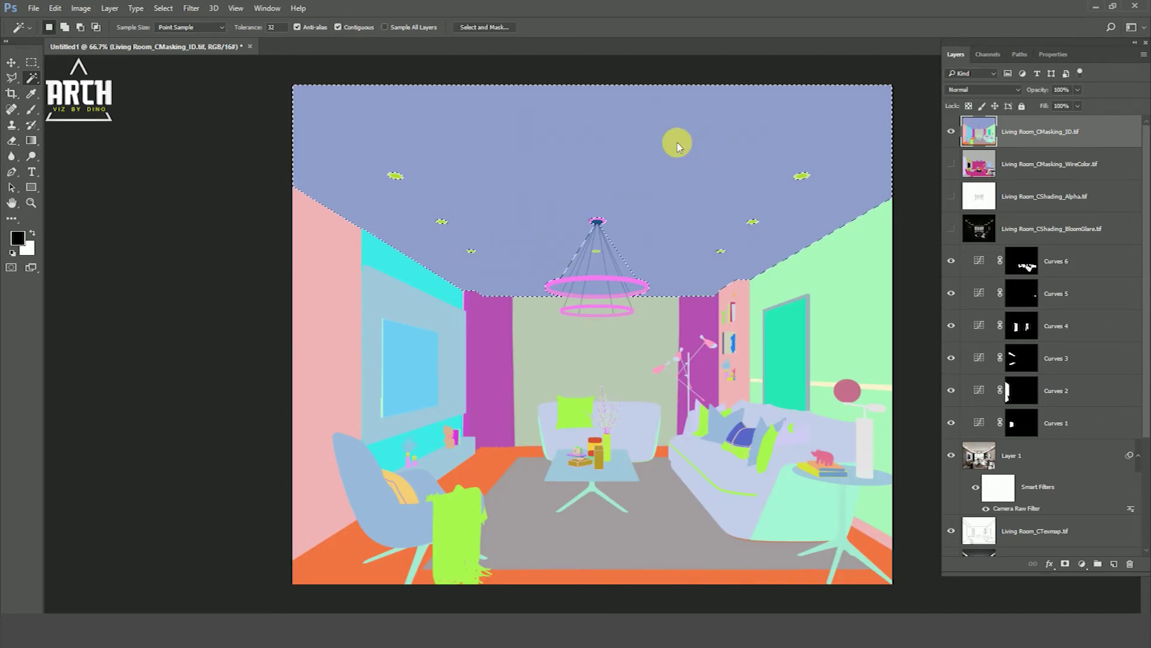
{"action": "left_click", "coordinate": [593, 254], "text": "shift"}
{"action": "left_click", "coordinate": [621, 292], "text": "shift"}
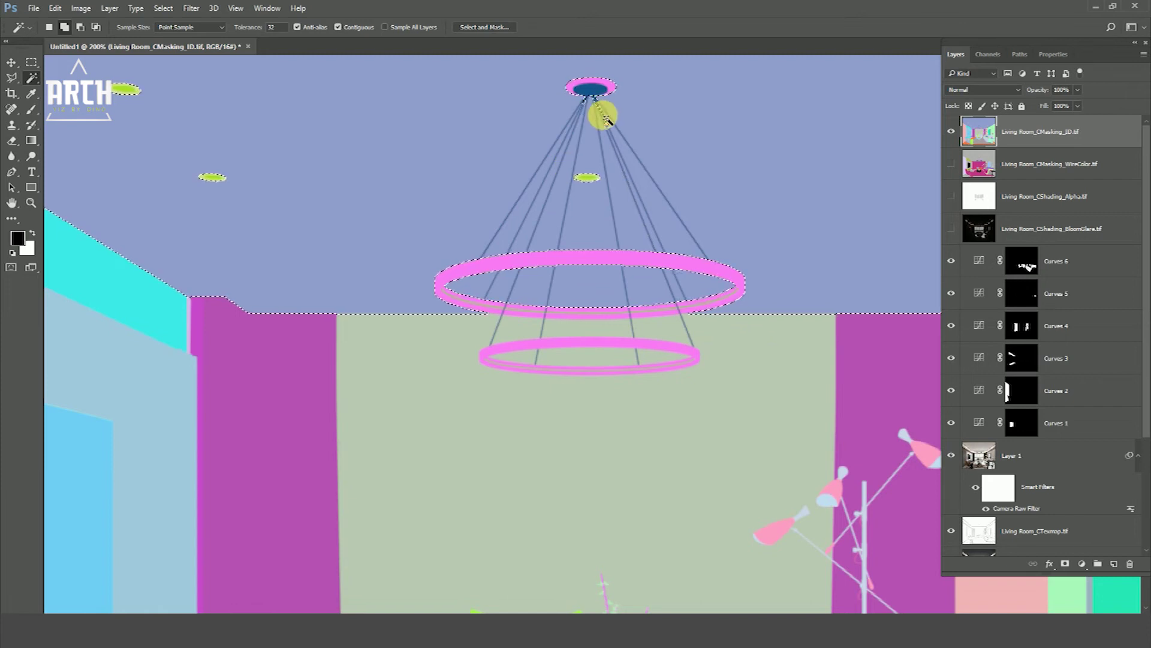
{"action": "key", "text": "ctrl+minus"}
{"action": "key", "text": "ctrl+minus"}
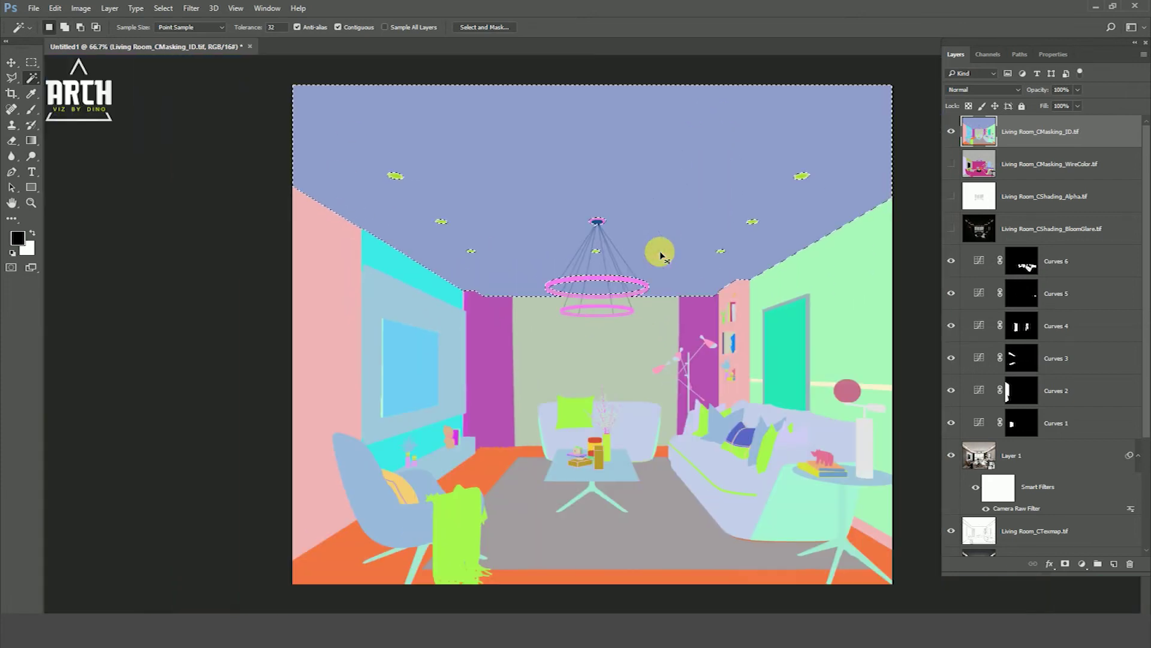
{"action": "left_click", "coordinate": [952, 131]}
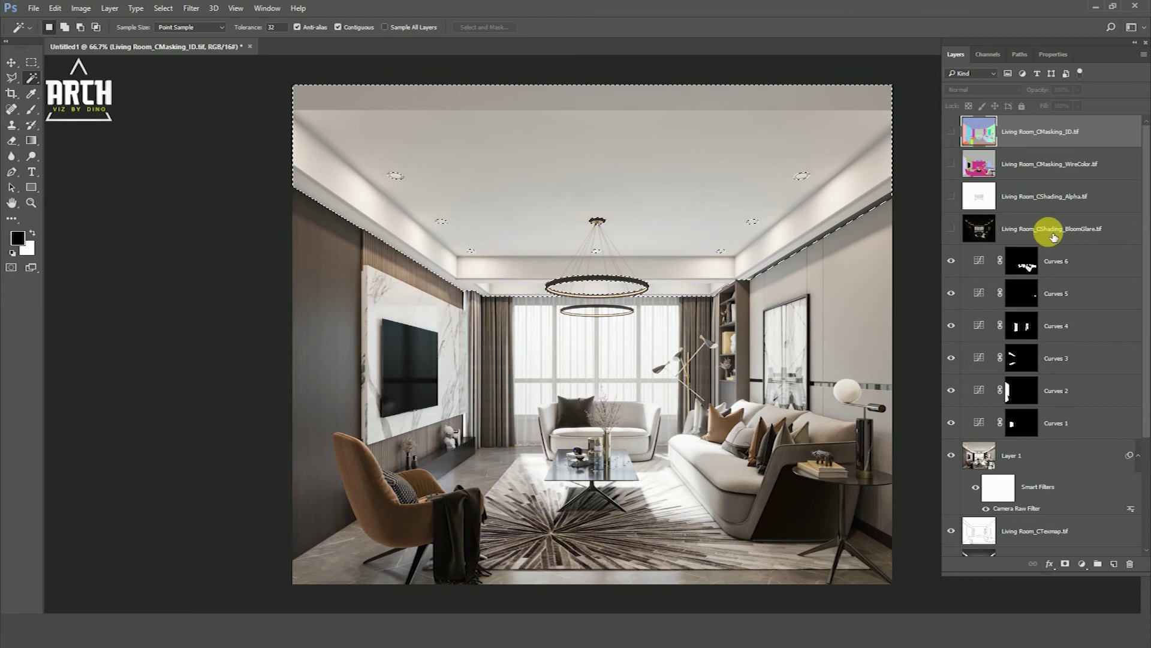
- Add Curves 7 with darker lower midtones and a slightly lifted top, then show the ID pass
{"action": "left_click", "coordinate": [1071, 264]}
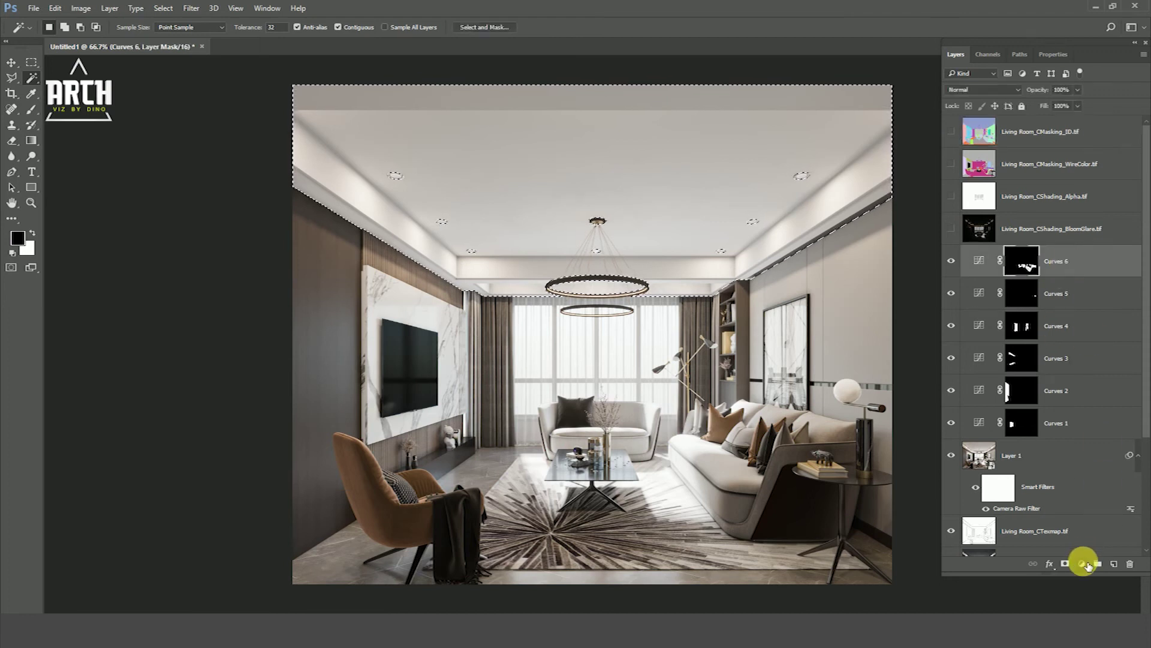
{"action": "left_click", "coordinate": [1082, 564]}
{"action": "left_click", "coordinate": [1063, 371]}
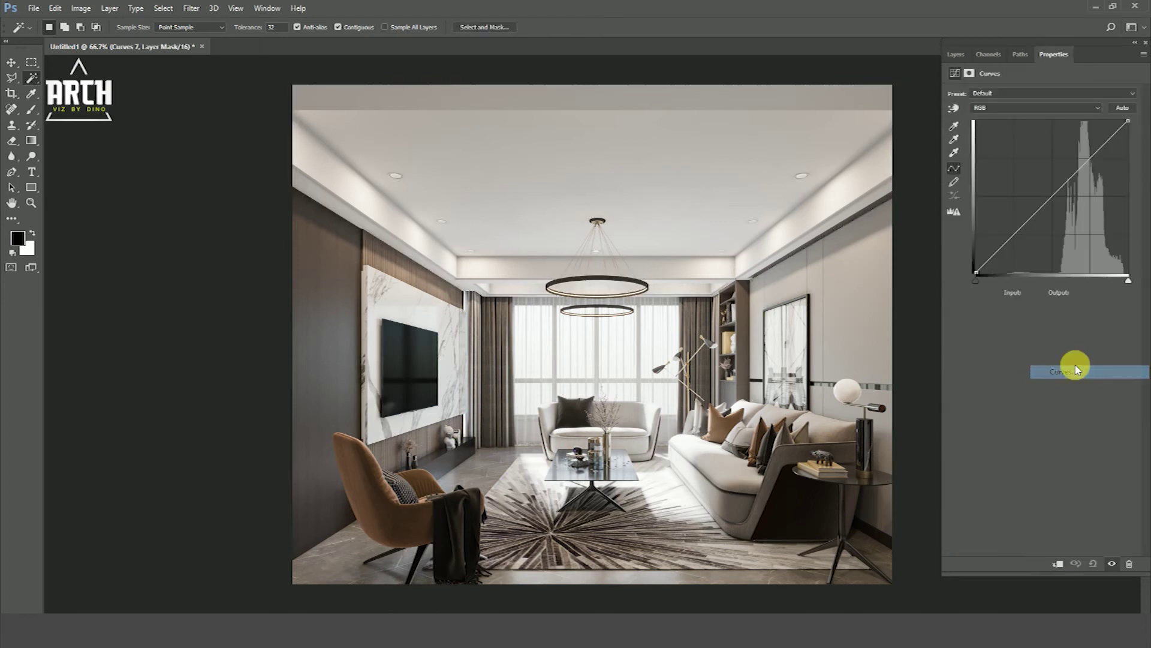
{"action": "left_click_drag", "start_coordinate": [1039, 221], "coordinate": [1043, 225]}
{"action": "left_click", "coordinate": [1083, 177]}
{"action": "left_click_drag", "start_coordinate": [1084, 176], "coordinate": [1084, 175]}
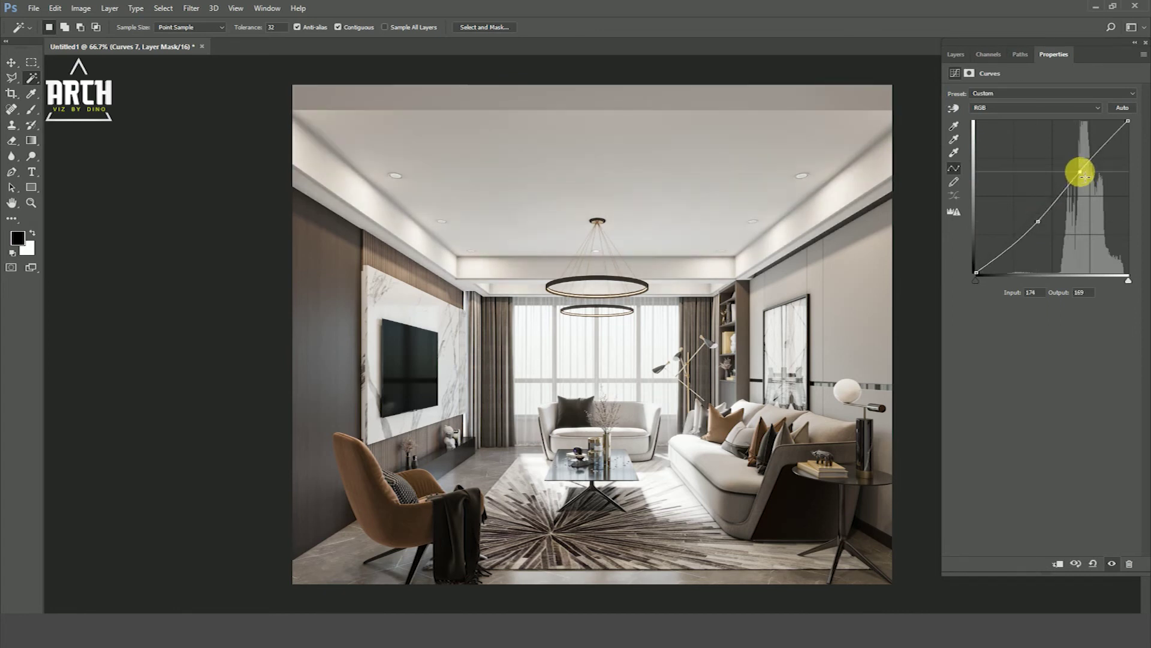
{"action": "left_click", "coordinate": [956, 54]}
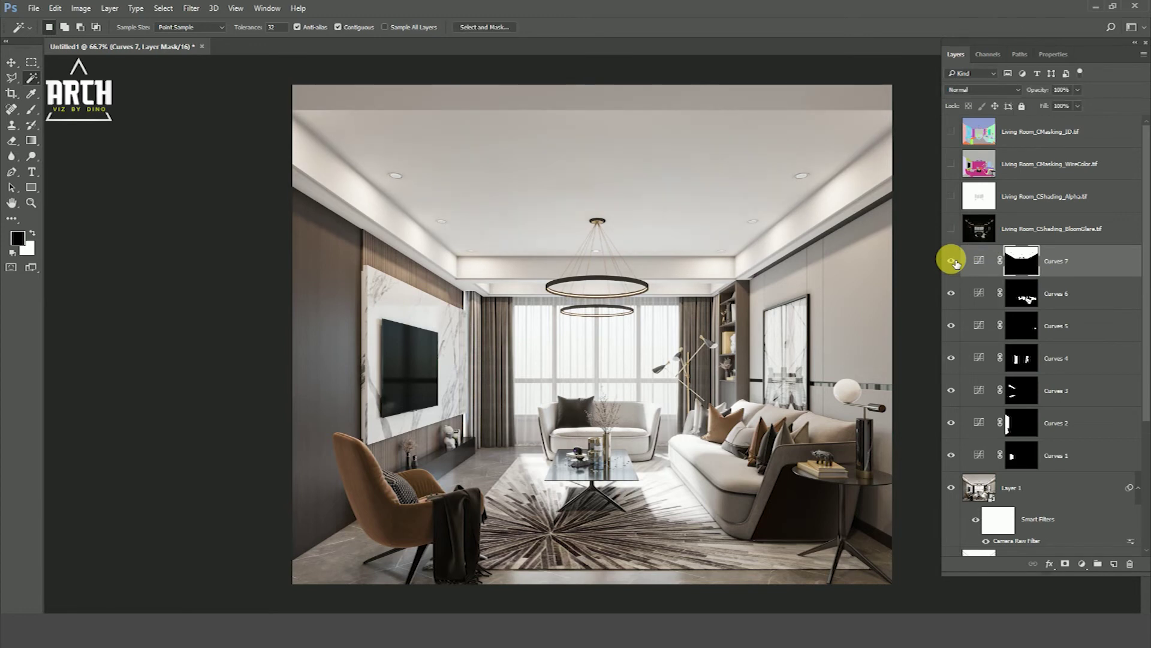
{"action": "left_click", "coordinate": [951, 131]}
- Magic-wand the green right-hand wall areas on the ID pass, then hide it and zoom to the side table
{"action": "left_click", "coordinate": [951, 131]}
{"action": "left_click", "coordinate": [1034, 132]}
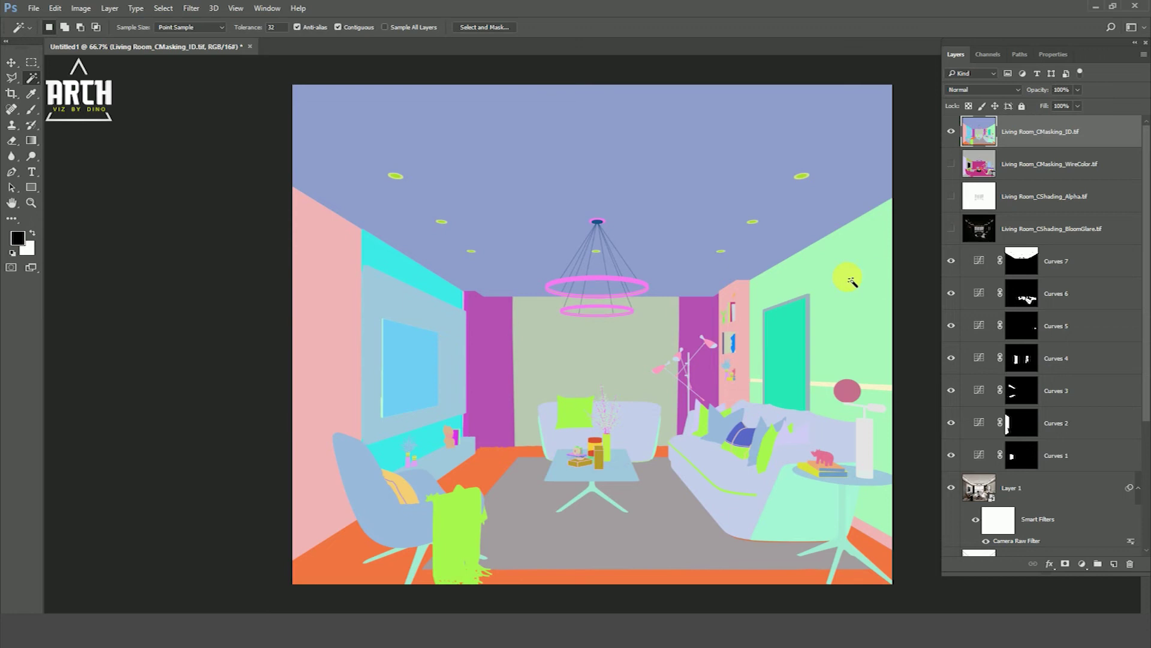
{"action": "left_click", "coordinate": [891, 437], "text": "shift"}
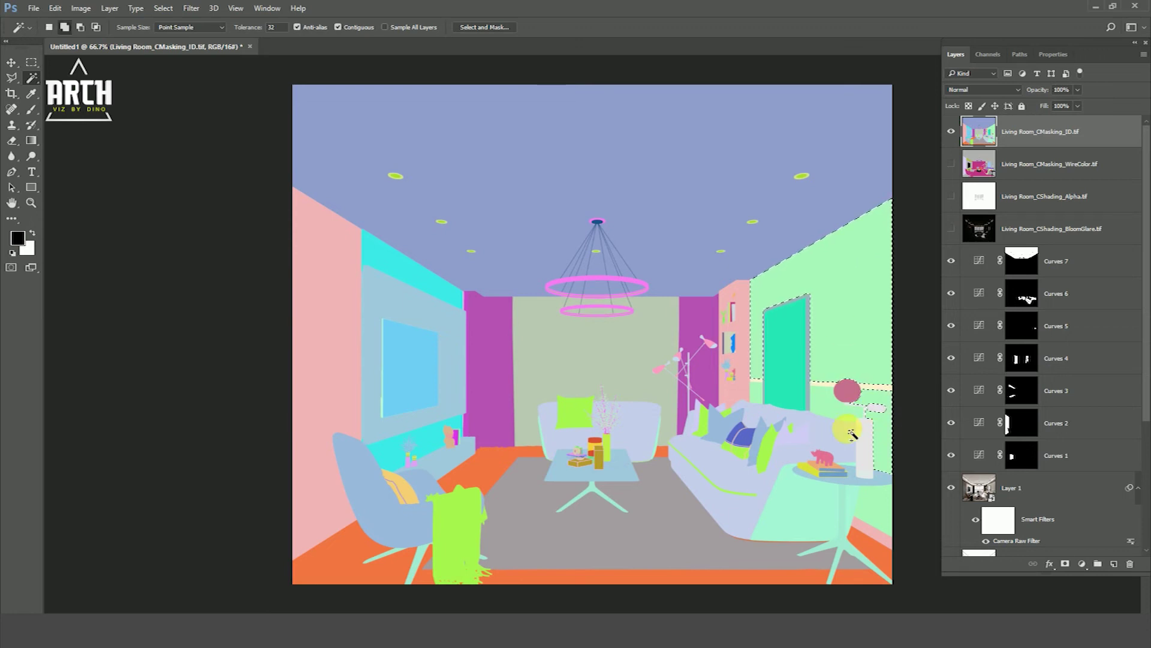
{"action": "left_click", "coordinate": [874, 509], "text": "shift"}
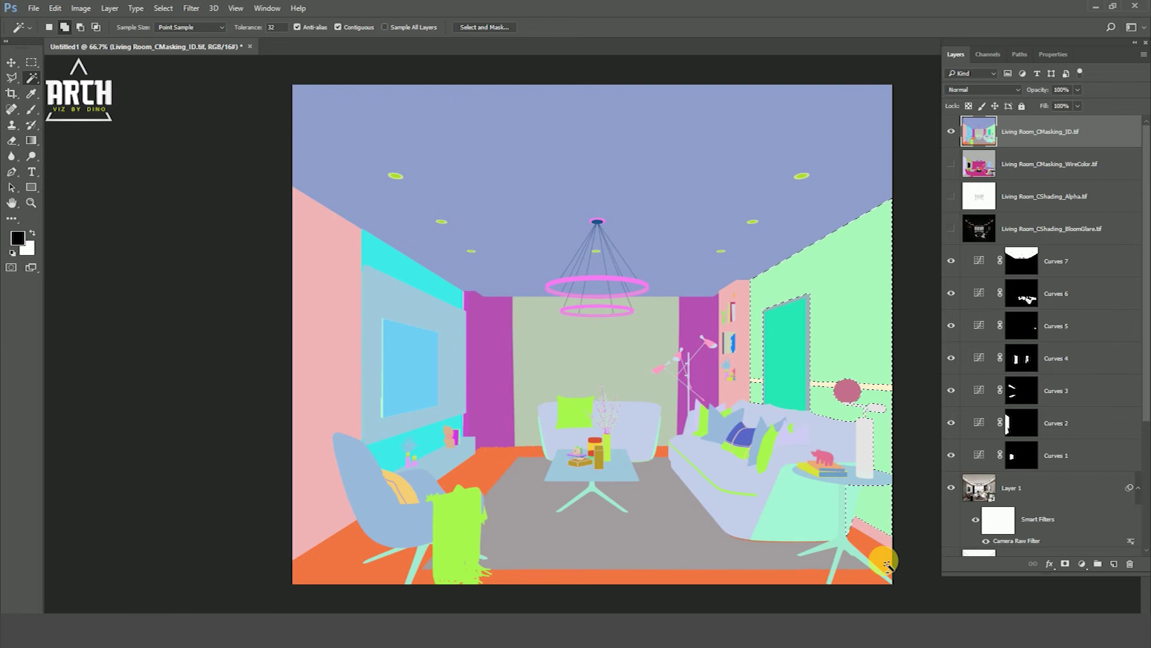
{"action": "left_click", "coordinate": [951, 131]}
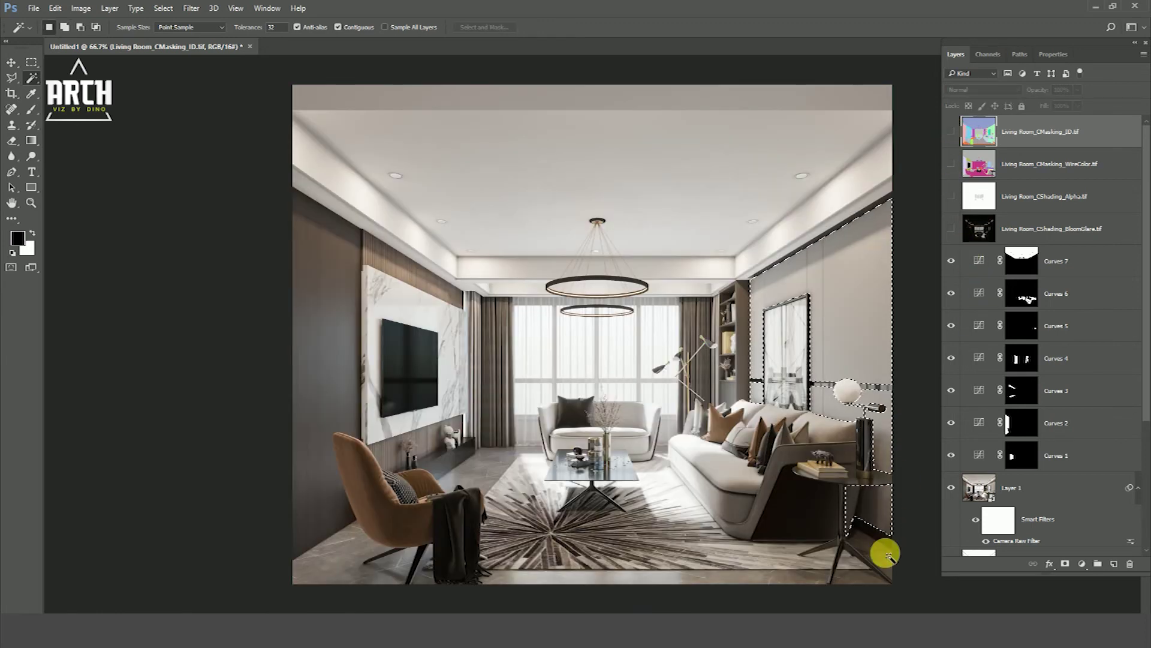
{"action": "scroll", "coordinate": [877, 539], "scroll_direction": "up", "scroll_amount": 1}
{"action": "scroll", "coordinate": [865, 539], "scroll_direction": "up", "scroll_amount": 1}
{"action": "scroll", "coordinate": [805, 448], "scroll_direction": "up", "scroll_amount": 1}
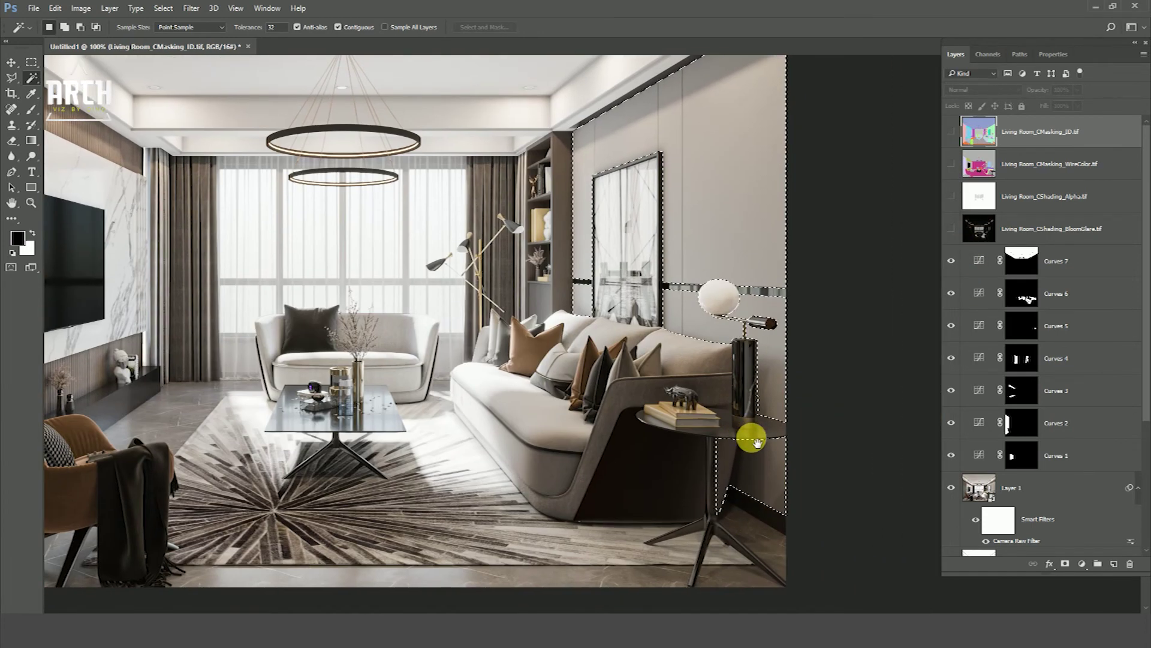
{"action": "scroll", "coordinate": [750, 432], "scroll_direction": "up", "scroll_amount": 1}
{"action": "scroll", "coordinate": [746, 488], "scroll_direction": "up", "scroll_amount": 1}
{"action": "left_click_drag", "start_coordinate": [778, 447], "coordinate": [735, 436]}
- Refine the wall selection with a Polygonal Lasso traced around the side-table base
{"action": "key", "text": "l"}
{"action": "left_click", "coordinate": [672, 472]}
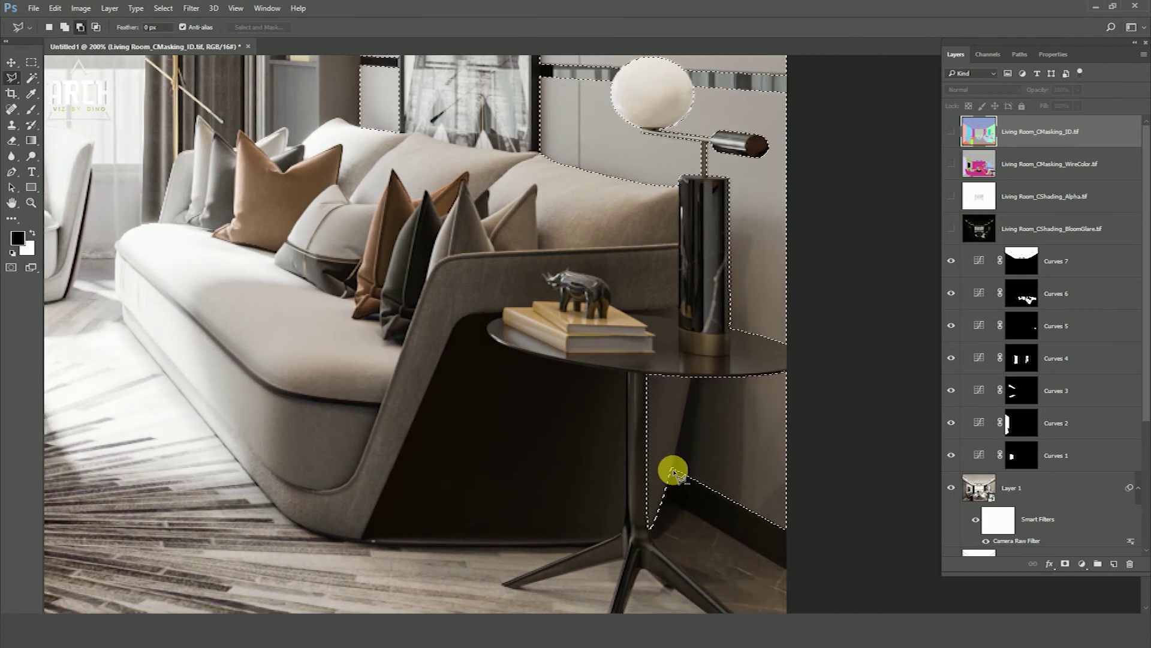
{"action": "left_click", "coordinate": [700, 347]}
{"action": "left_click", "coordinate": [584, 331]}
{"action": "left_click", "coordinate": [537, 521]}
{"action": "left_click", "coordinate": [613, 602]}
{"action": "left_click", "coordinate": [688, 555]}
{"action": "left_click", "coordinate": [689, 516]}
{"action": "double_click", "coordinate": [689, 515]}
{"action": "key", "text": "ctrl+minus"}
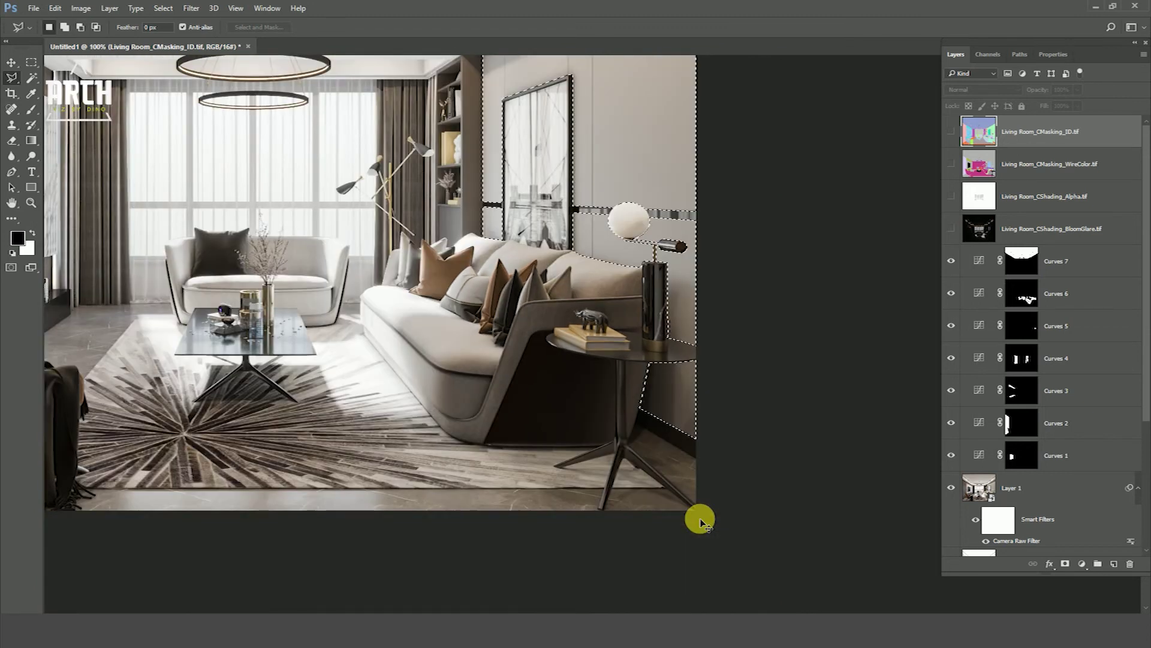
{"action": "key", "text": "ctrl+minus"}
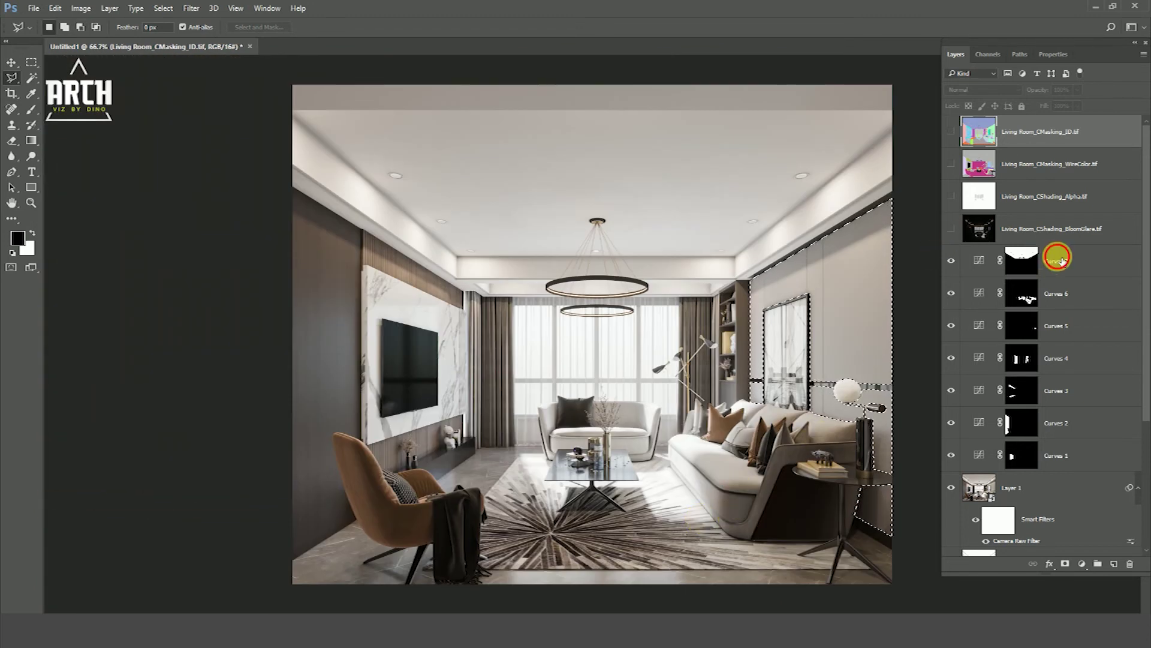
- Add Curves 8 darkening the right wall, compare it on and off, and show the ID pass
{"action": "left_click", "coordinate": [1023, 260]}
{"action": "left_click", "coordinate": [1083, 564]}
{"action": "left_click", "coordinate": [1070, 374]}
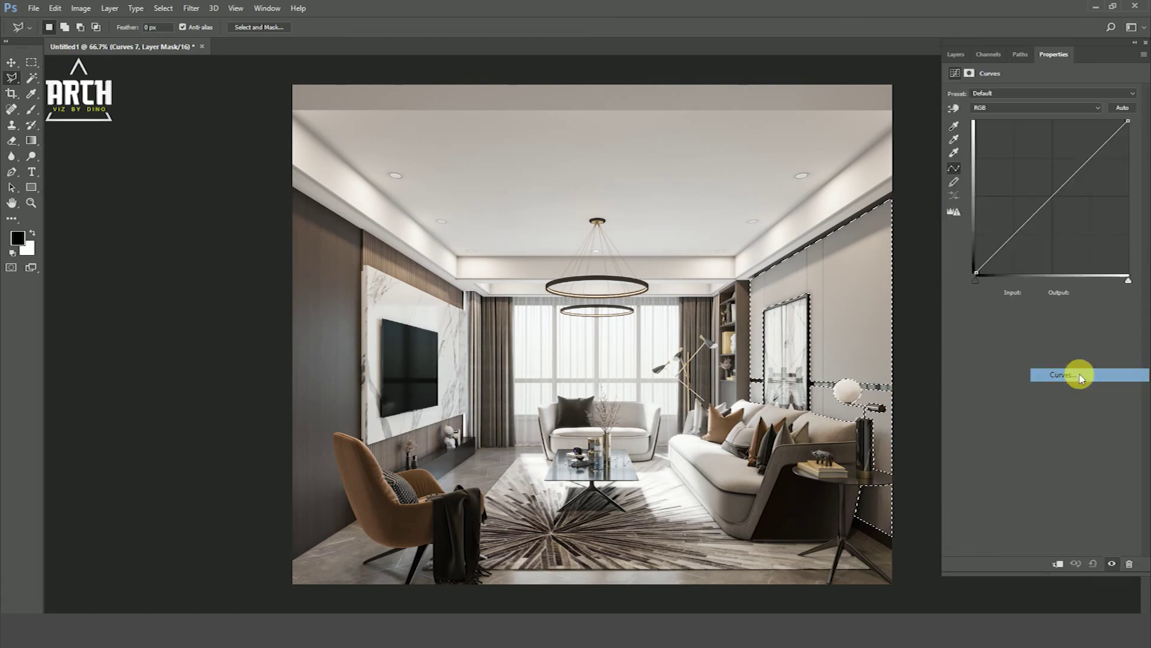
{"action": "left_click_drag", "start_coordinate": [1031, 228], "coordinate": [1033, 231]}
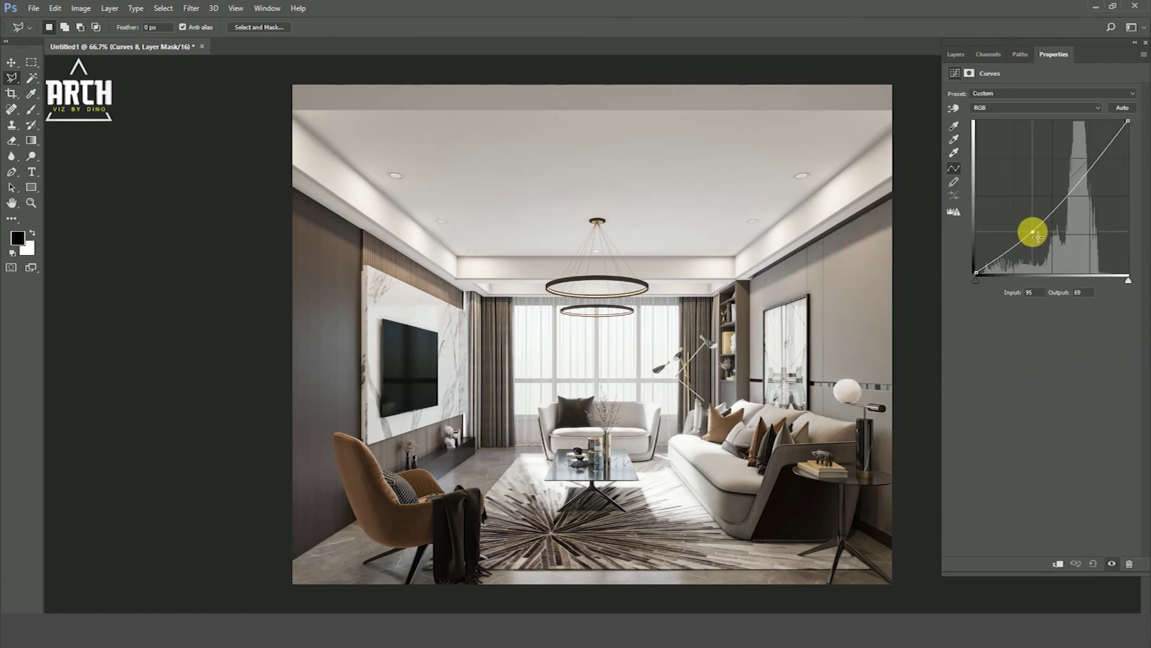
{"action": "left_click_drag", "start_coordinate": [1083, 182], "coordinate": [1078, 178]}
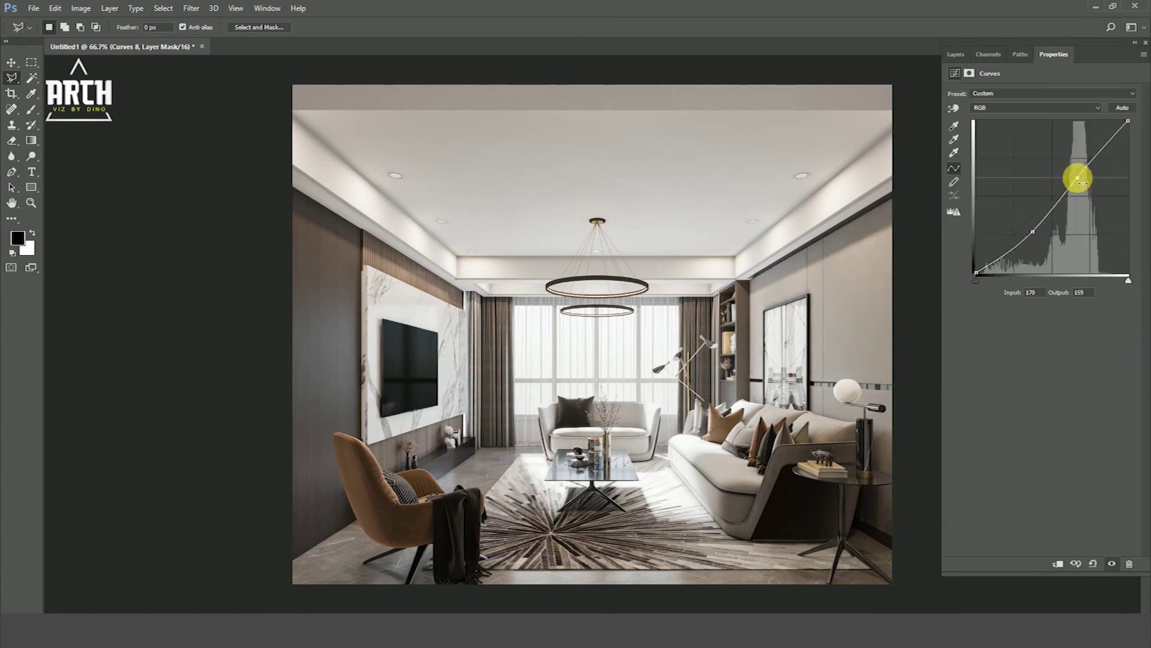
{"action": "left_click", "coordinate": [948, 55]}
{"action": "left_click", "coordinate": [953, 262]}
{"action": "left_click", "coordinate": [954, 262]}
{"action": "left_click", "coordinate": [954, 262]}
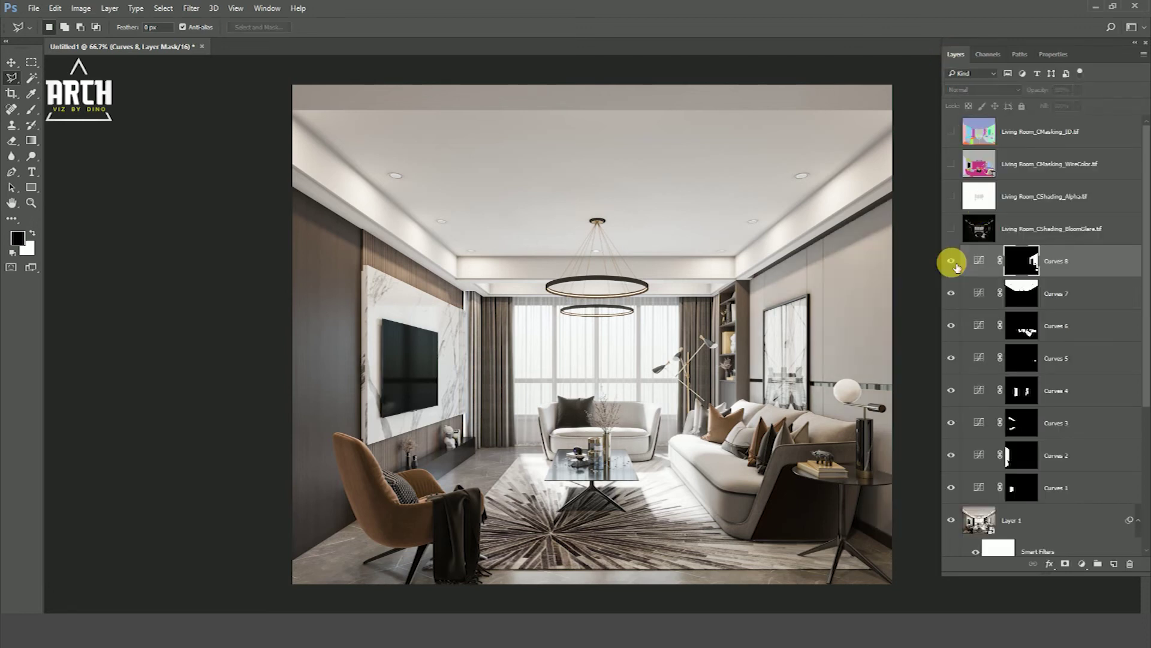
{"action": "left_click", "coordinate": [952, 261]}
{"action": "key", "text": "ctrl+0"}
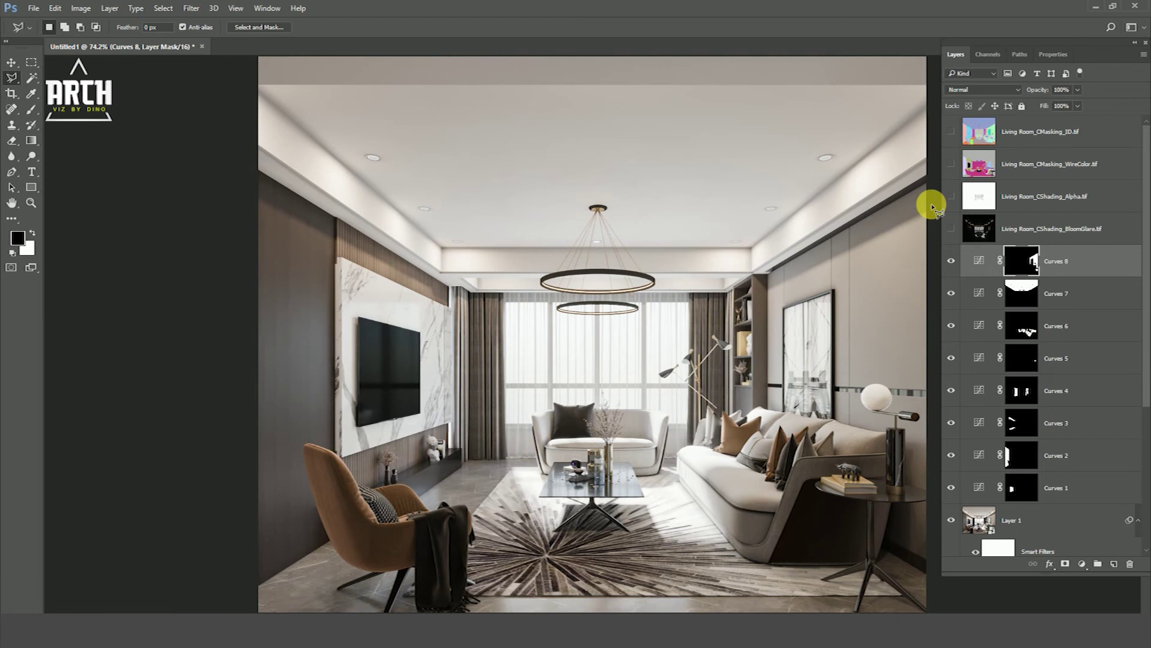
{"action": "left_click", "coordinate": [952, 132]}
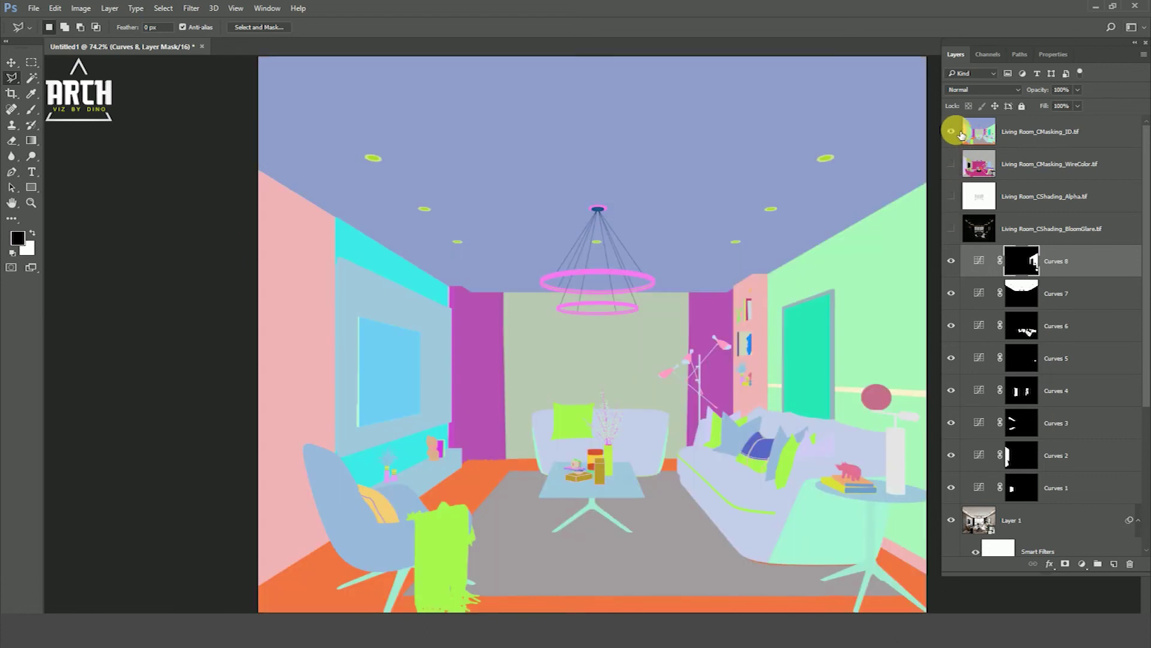
- Make the ID pass active and Magic Wand-select the armchair and TV wall by colour
{"action": "left_click", "coordinate": [952, 132]}
{"action": "left_click", "coordinate": [952, 132]}
{"action": "left_click", "coordinate": [1020, 133]}
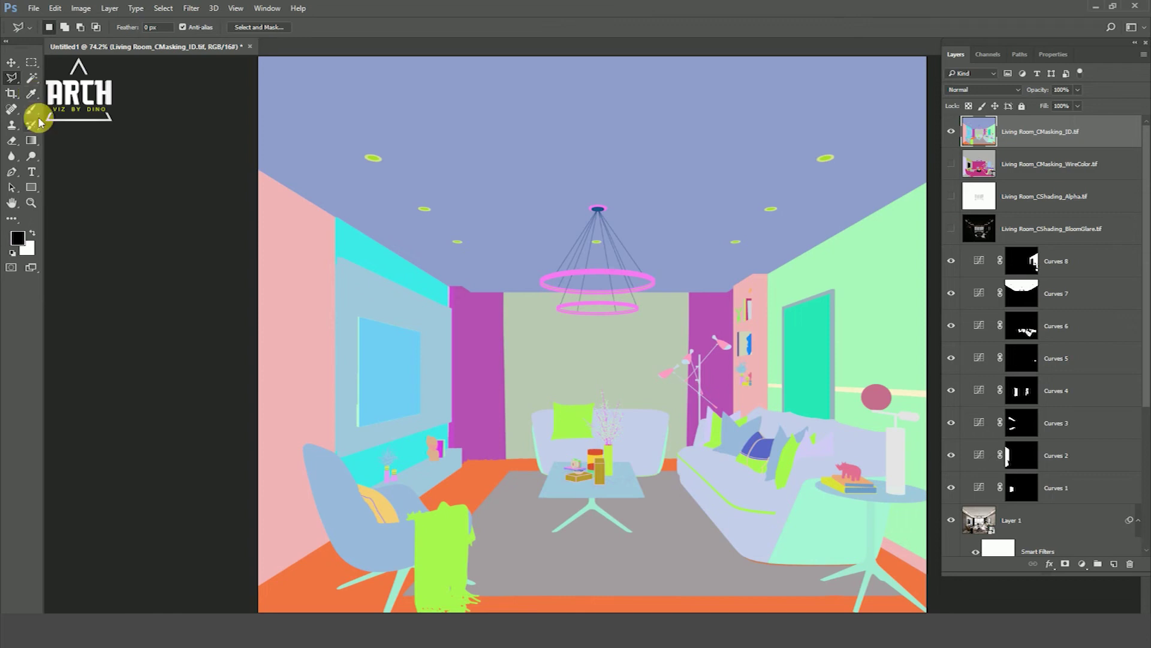
{"action": "left_click", "coordinate": [32, 78]}
{"action": "left_click", "coordinate": [347, 510]}
- Redo the armchair and TV wall selection with the ID pass hidden over the render
{"action": "key", "text": "ctrl+d"}
{"action": "left_click", "coordinate": [1028, 161]}
{"action": "left_click", "coordinate": [1020, 137]}
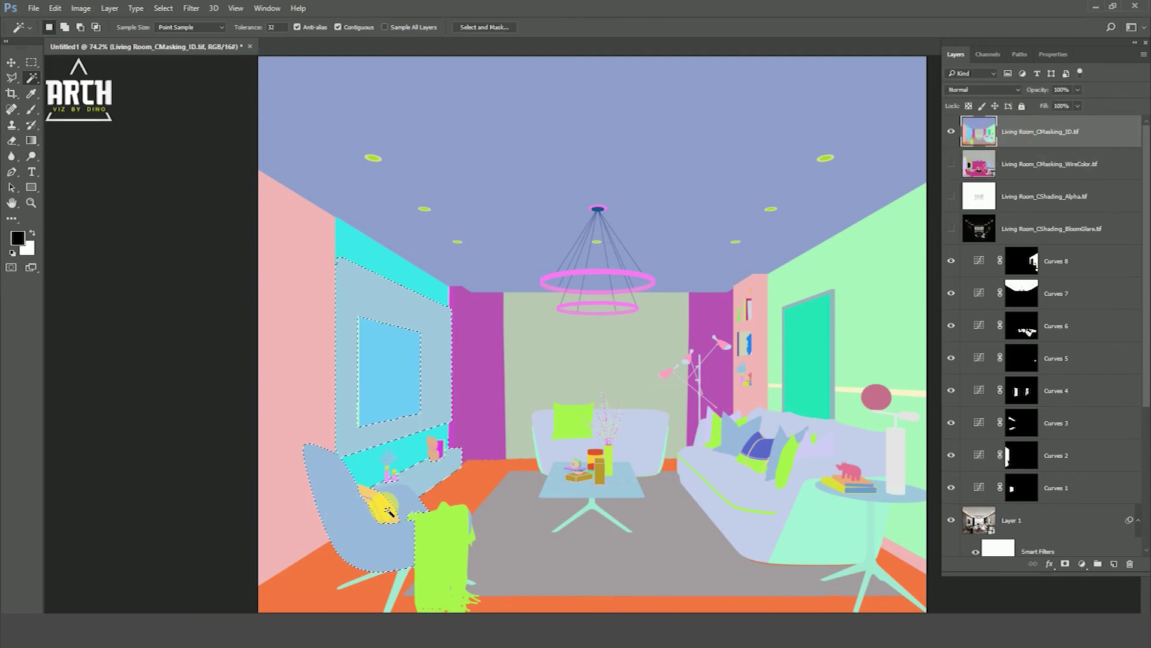
{"action": "left_click", "coordinate": [952, 220]}
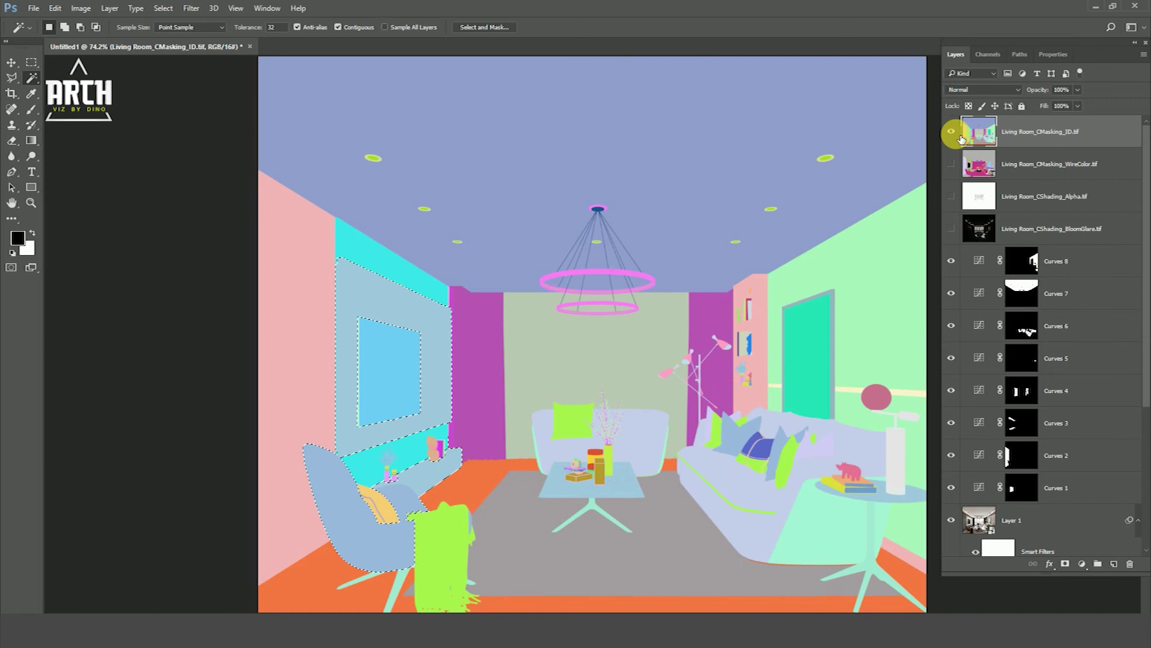
{"action": "left_click", "coordinate": [951, 131]}
{"action": "left_click", "coordinate": [321, 503], "text": "ctrl"}
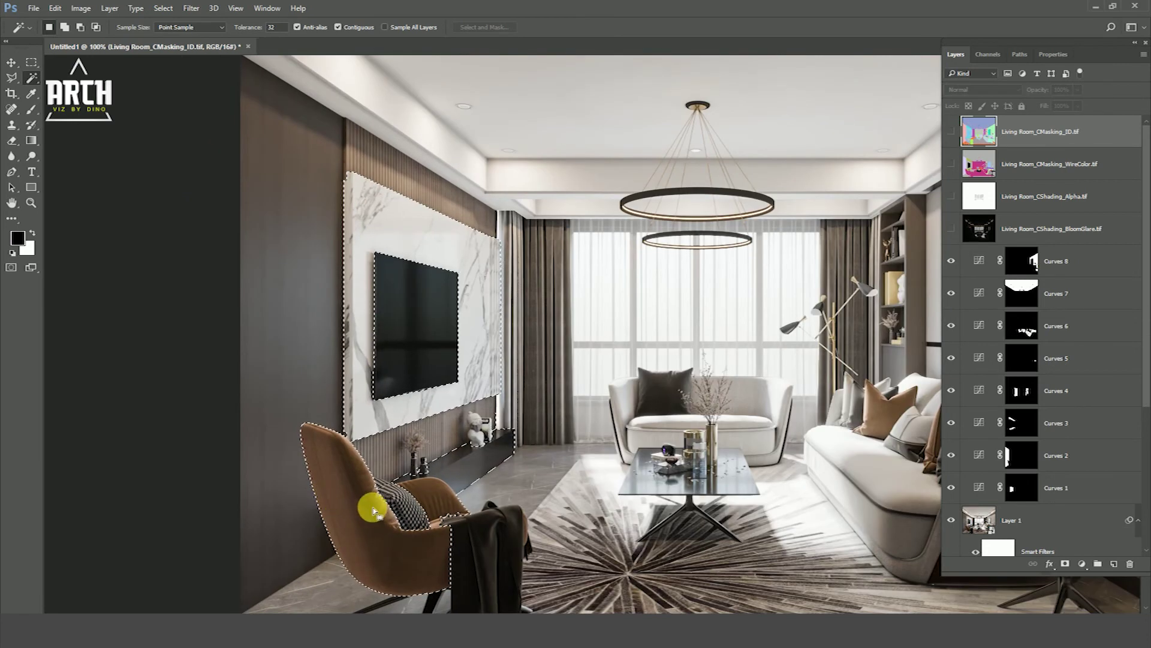
- Start a Polygonal Lasso outline from the wall, down the curtain edge to the floor
{"action": "key", "text": "l"}
{"action": "left_click", "coordinate": [325, 137]}
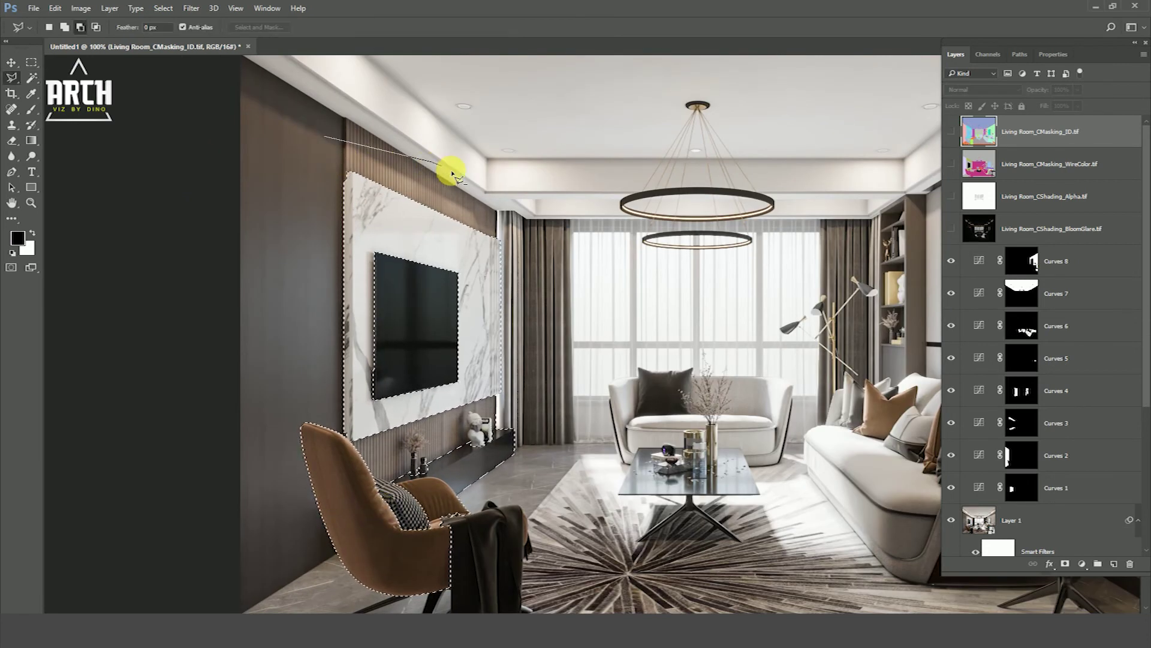
{"action": "left_click", "coordinate": [570, 301]}
{"action": "left_click", "coordinate": [570, 403]}
{"action": "left_click", "coordinate": [554, 453]}
{"action": "left_click", "coordinate": [529, 478]}
{"action": "left_click", "coordinate": [467, 498]}
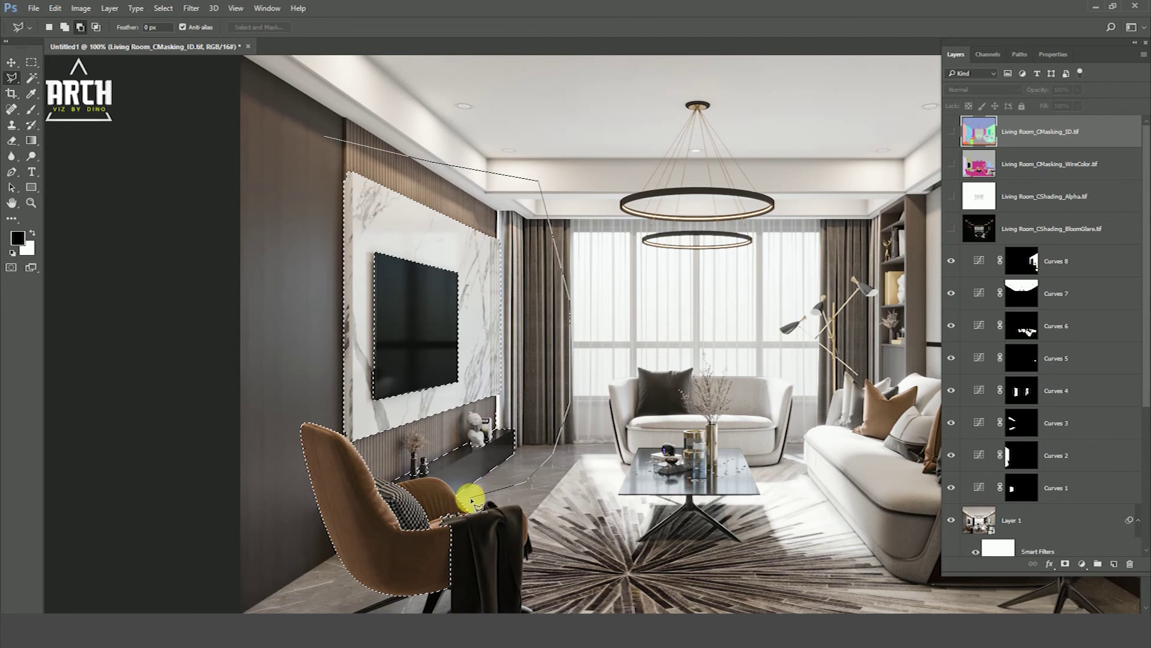
{"action": "scroll", "coordinate": [449, 522], "scroll_direction": "up", "scroll_amount": 3}
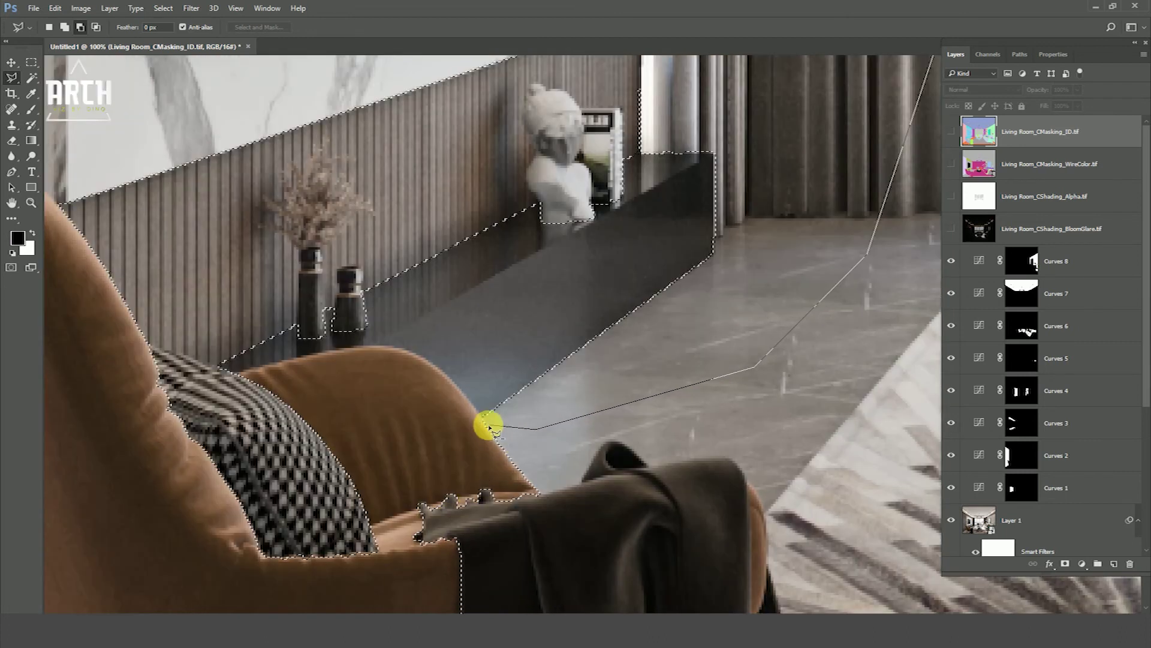
- Continue the outline along the armchair's edge, back and pillow top until it closes
{"action": "left_click", "coordinate": [486, 422]}
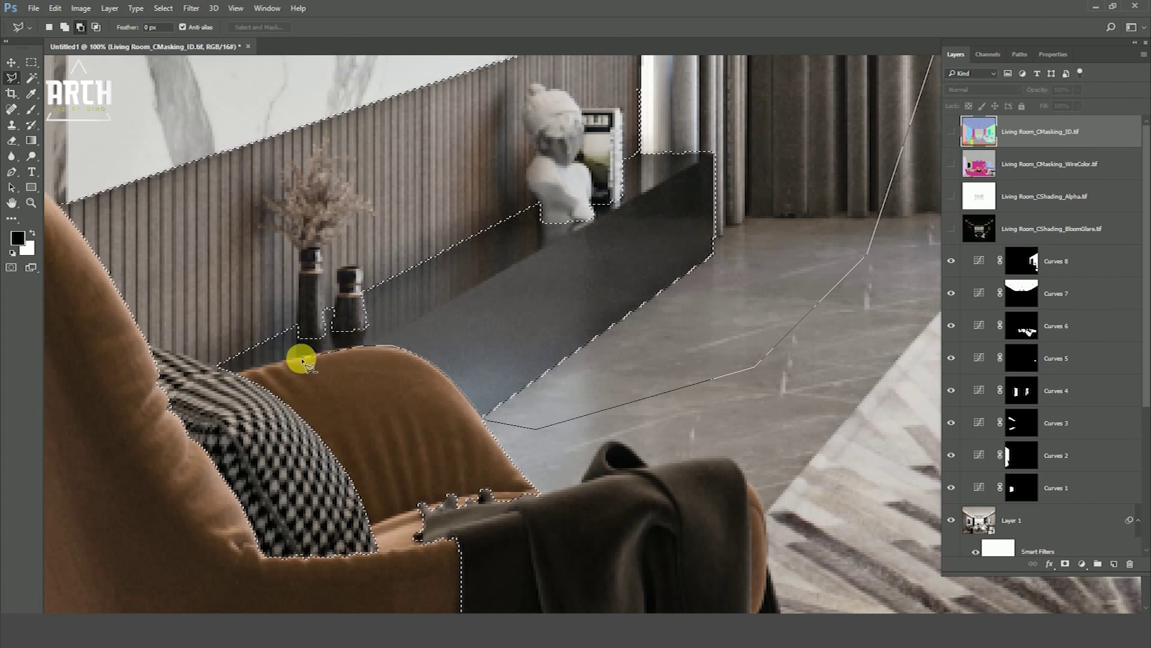
{"action": "left_click", "coordinate": [217, 373]}
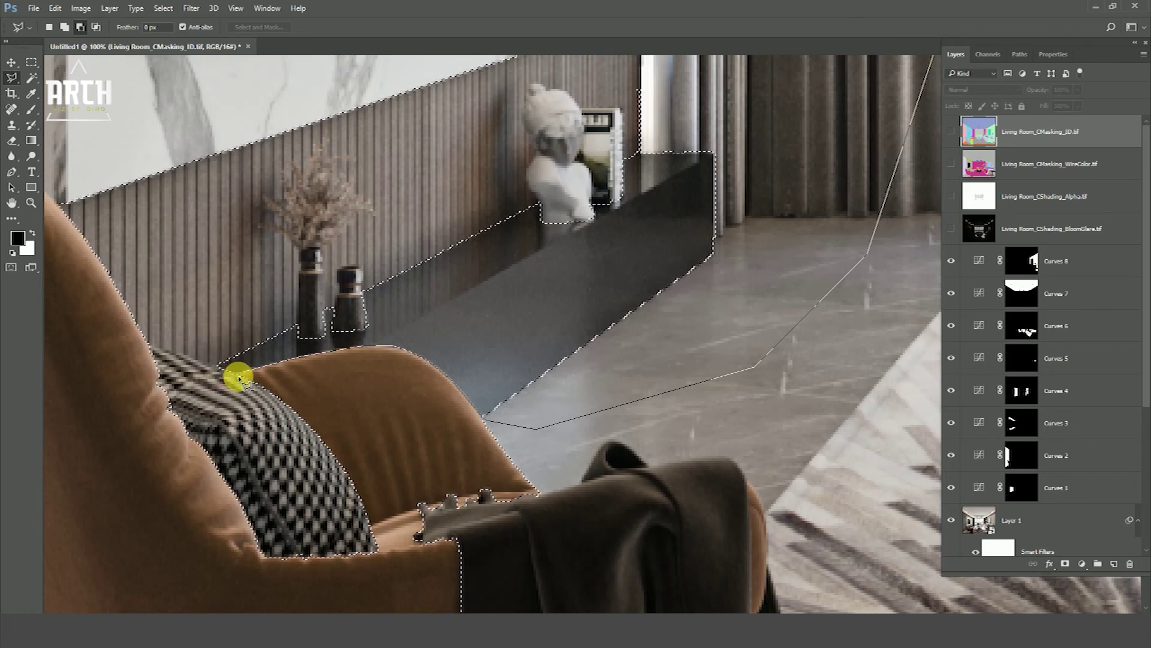
{"action": "left_click", "coordinate": [218, 366]}
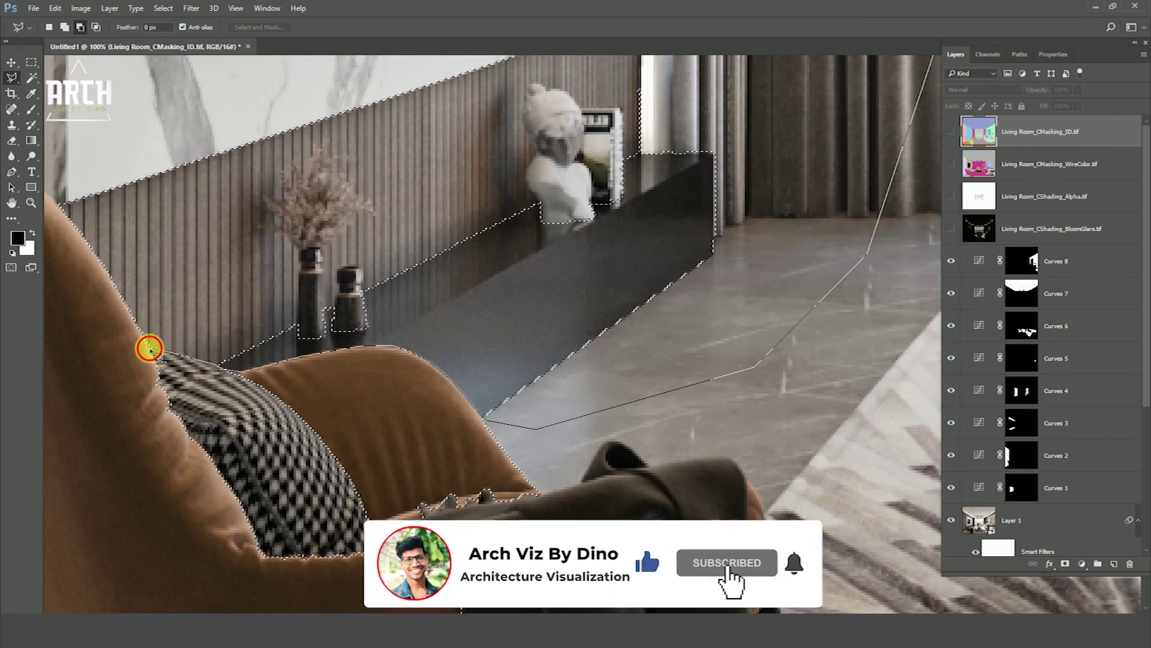
{"action": "scroll", "coordinate": [162, 349], "scroll_direction": "down", "scroll_amount": 1}
{"action": "scroll", "coordinate": [168, 350], "scroll_direction": "down", "scroll_amount": 1}
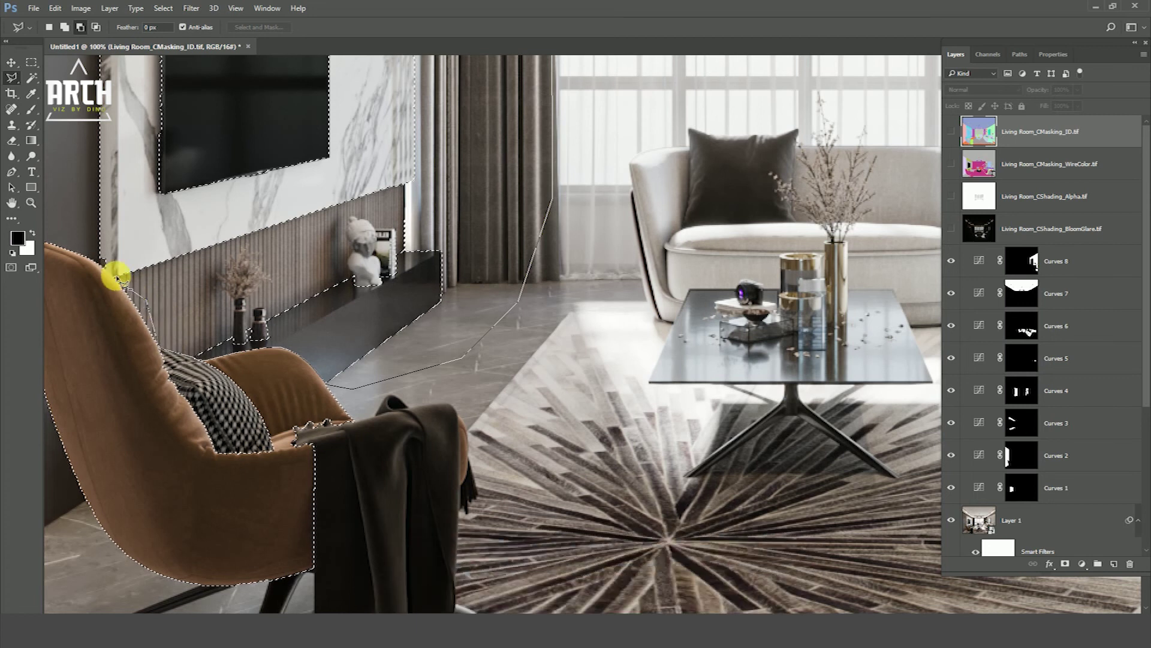
{"action": "scroll", "coordinate": [120, 279], "scroll_direction": "up", "scroll_amount": 1}
{"action": "scroll", "coordinate": [348, 352], "scroll_direction": "up", "scroll_amount": 1}
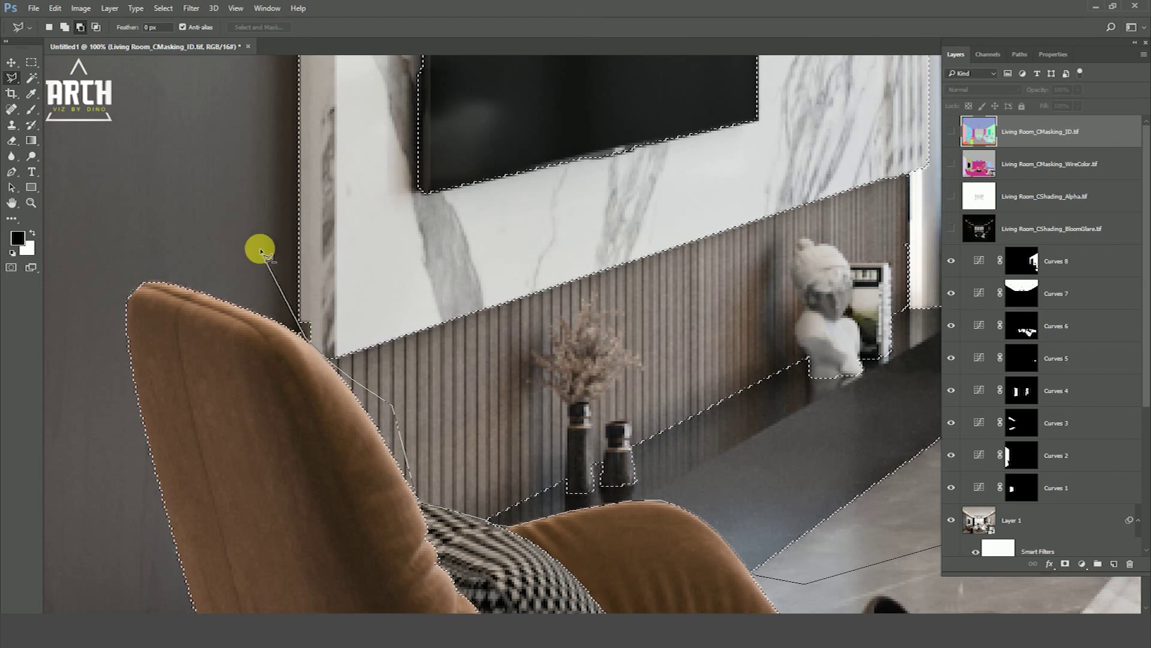
{"action": "scroll", "coordinate": [291, 528], "scroll_direction": "up", "scroll_amount": 5}
{"action": "scroll", "coordinate": [297, 542], "scroll_direction": "down", "scroll_amount": 3}
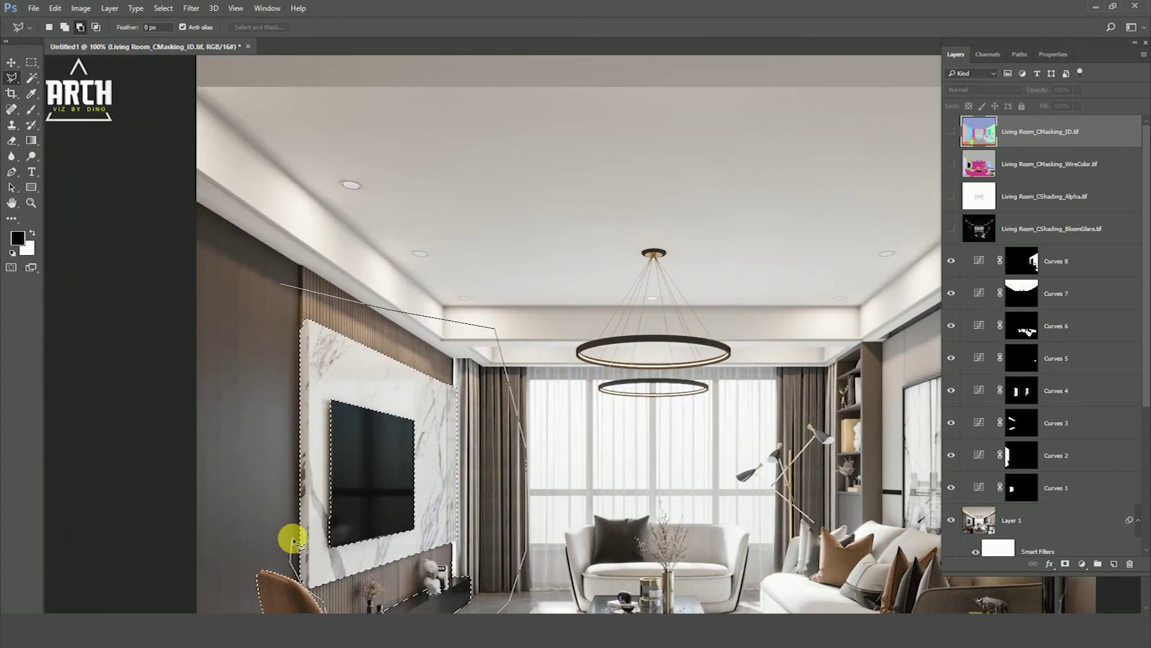
{"action": "scroll", "coordinate": [264, 309], "scroll_direction": "down", "scroll_amount": 1}
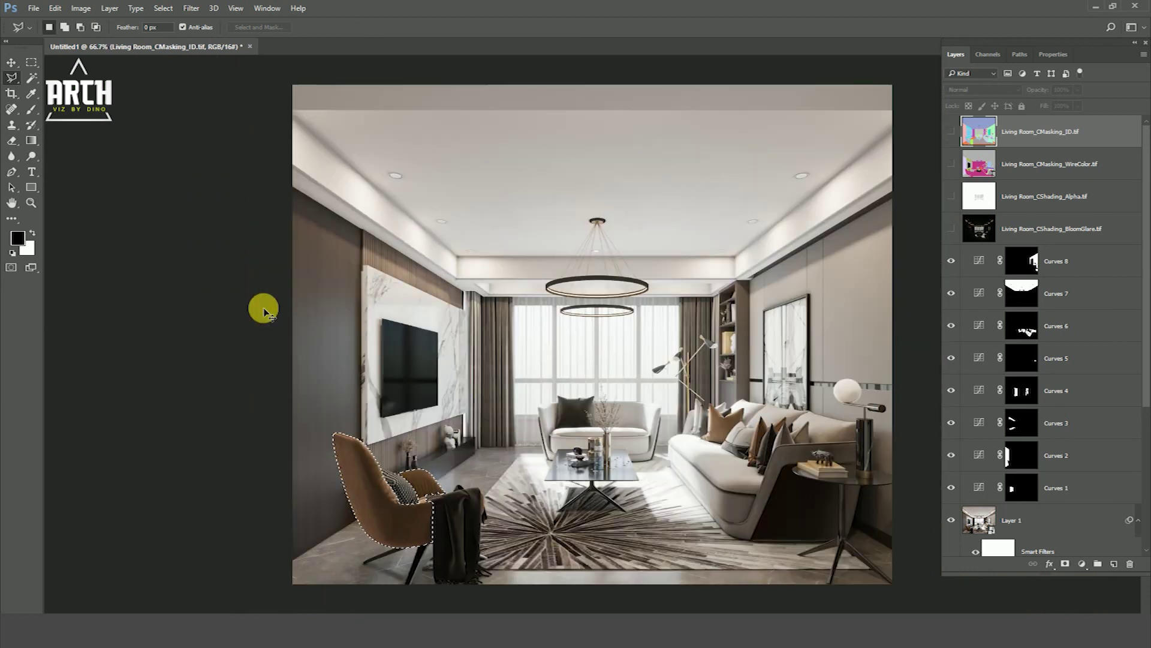
{"action": "left_click", "coordinate": [1058, 265]}
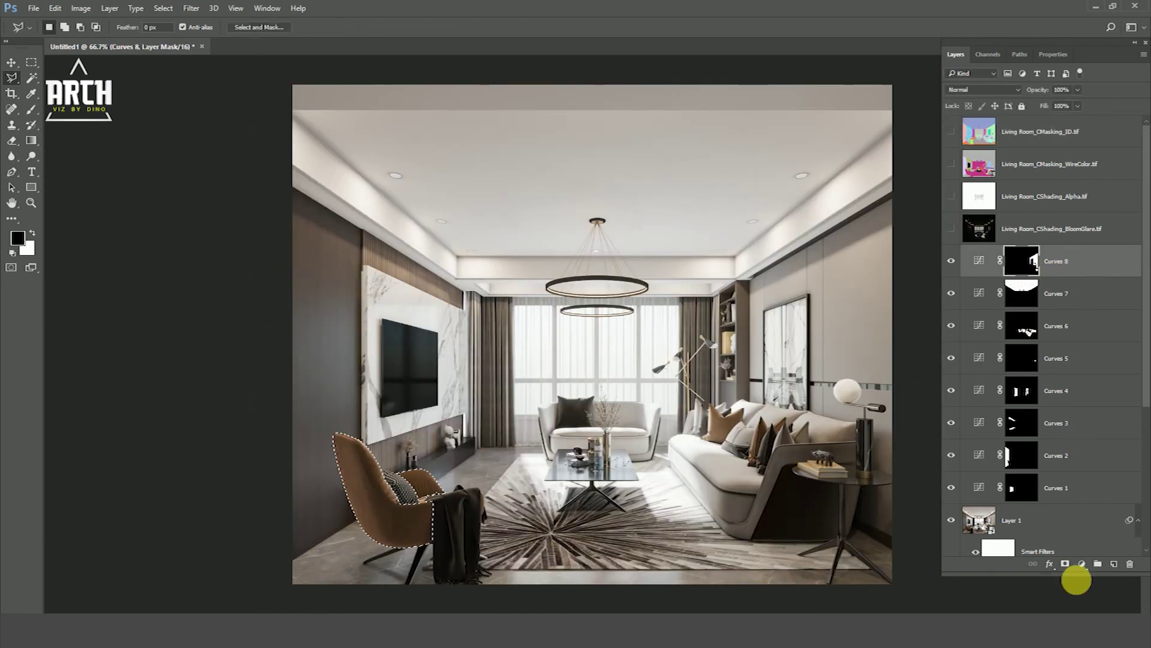
- Add a Curves adjustment masked to the armchair and shape an S-curve
{"action": "left_click", "coordinate": [1082, 564]}
{"action": "left_click", "coordinate": [1056, 375]}
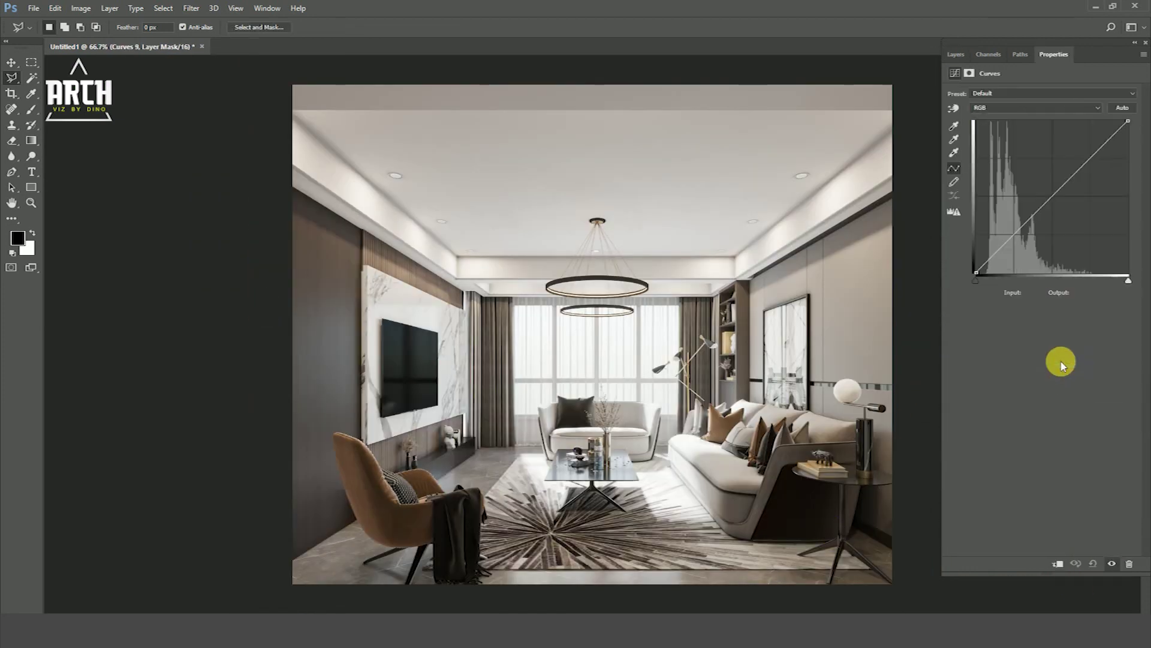
{"action": "left_click_drag", "start_coordinate": [1077, 177], "coordinate": [1062, 152]}
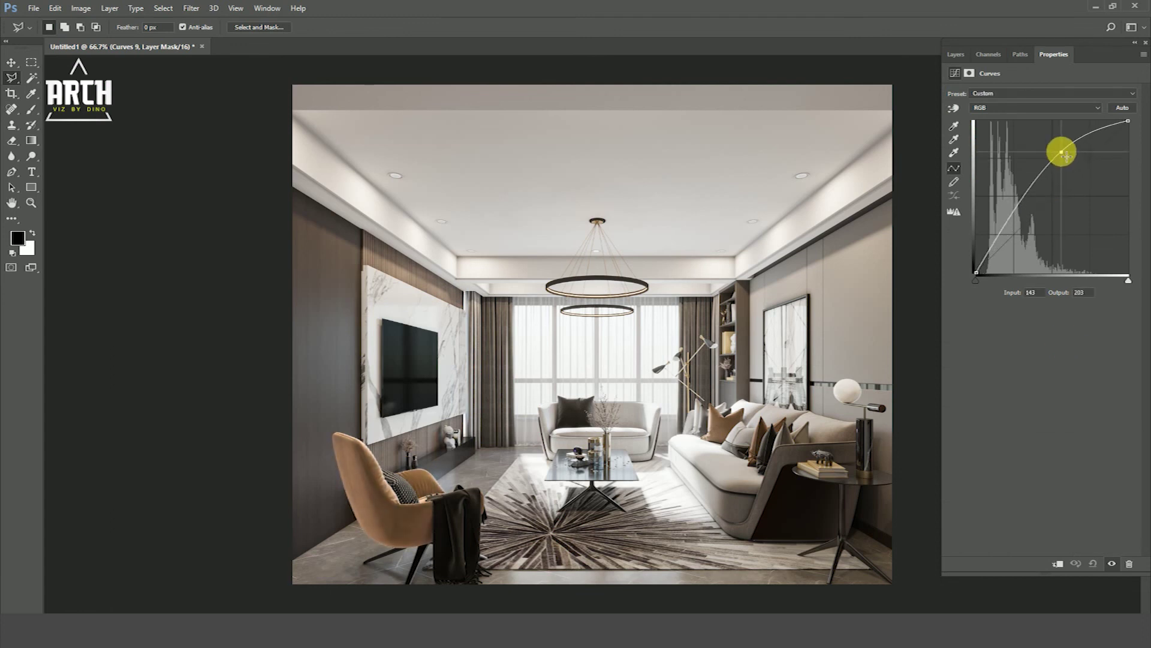
{"action": "left_click_drag", "start_coordinate": [1027, 205], "coordinate": [1027, 206]}
- Set Curves 9 opacity to 50% and fit the image on screen
{"action": "left_click", "coordinate": [956, 54]}
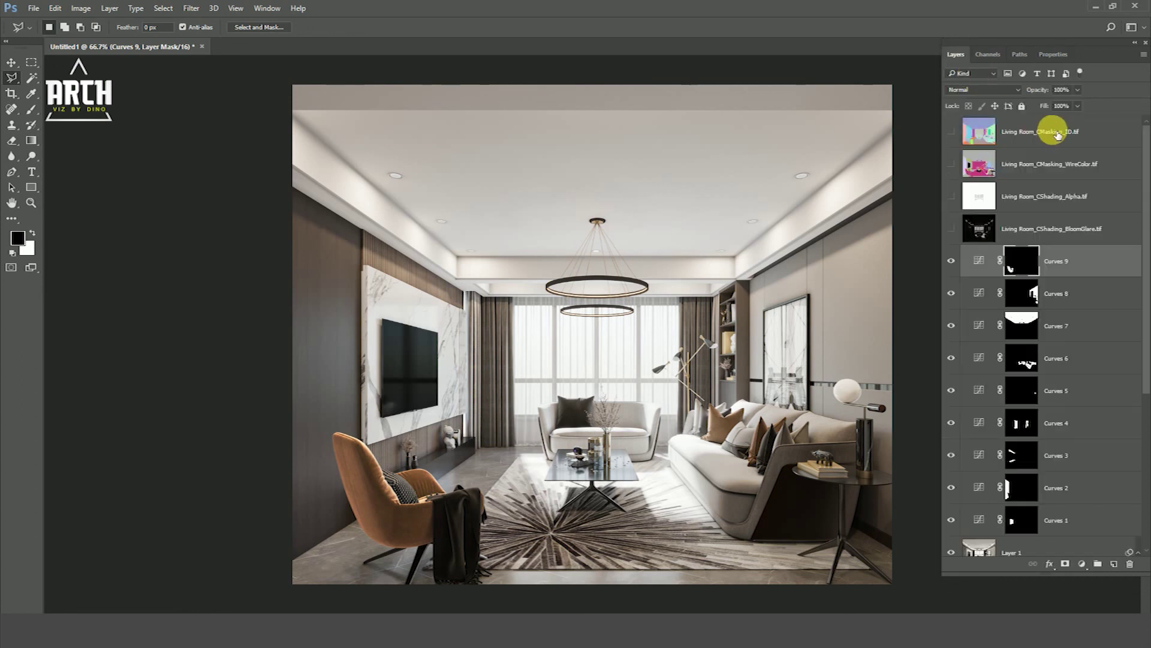
{"action": "type", "text": "50"}
{"action": "key", "text": "Return"}
{"action": "key", "text": "ctrl+minus"}
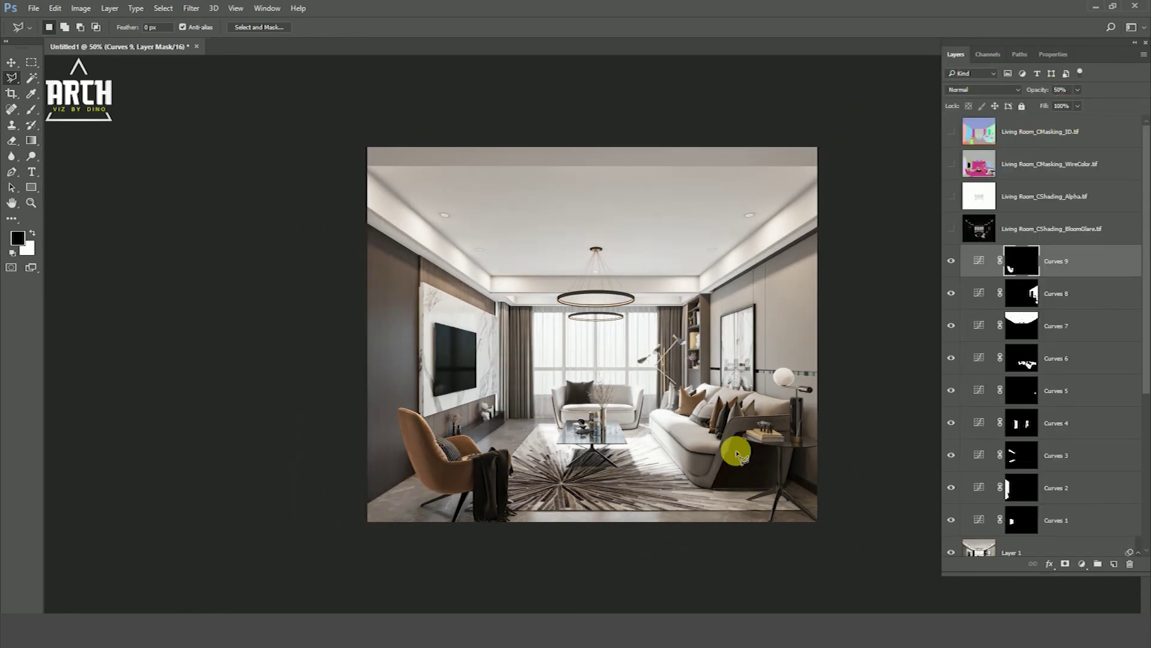
{"action": "left_click", "coordinate": [11, 62]}
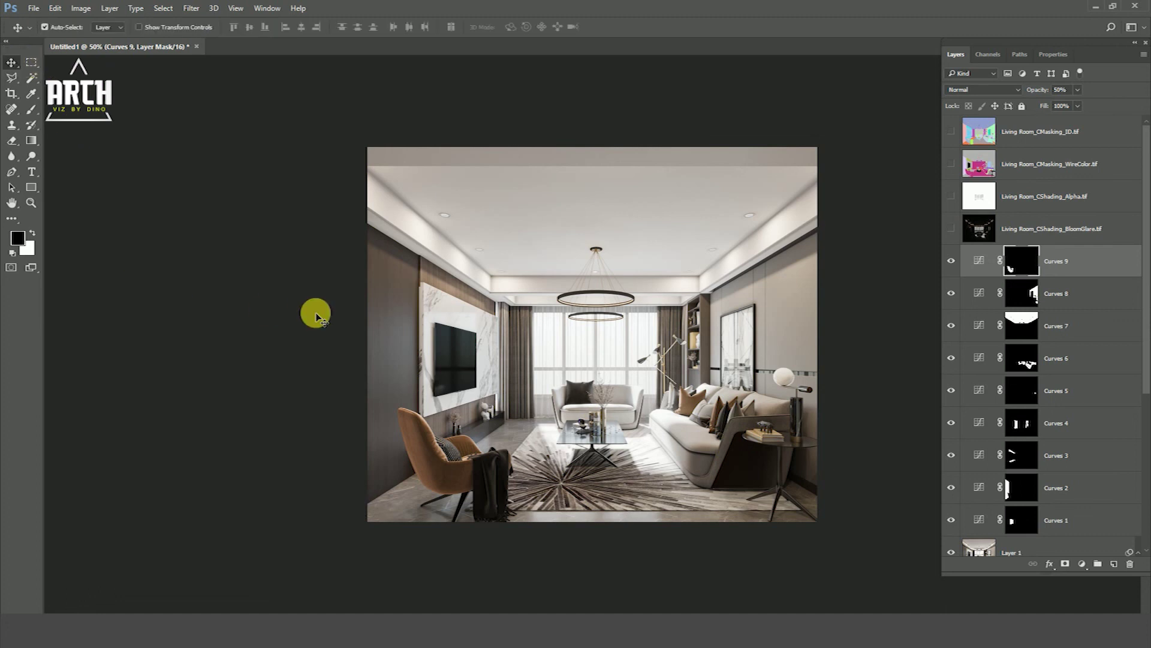
{"action": "key", "text": "ctrl+0"}
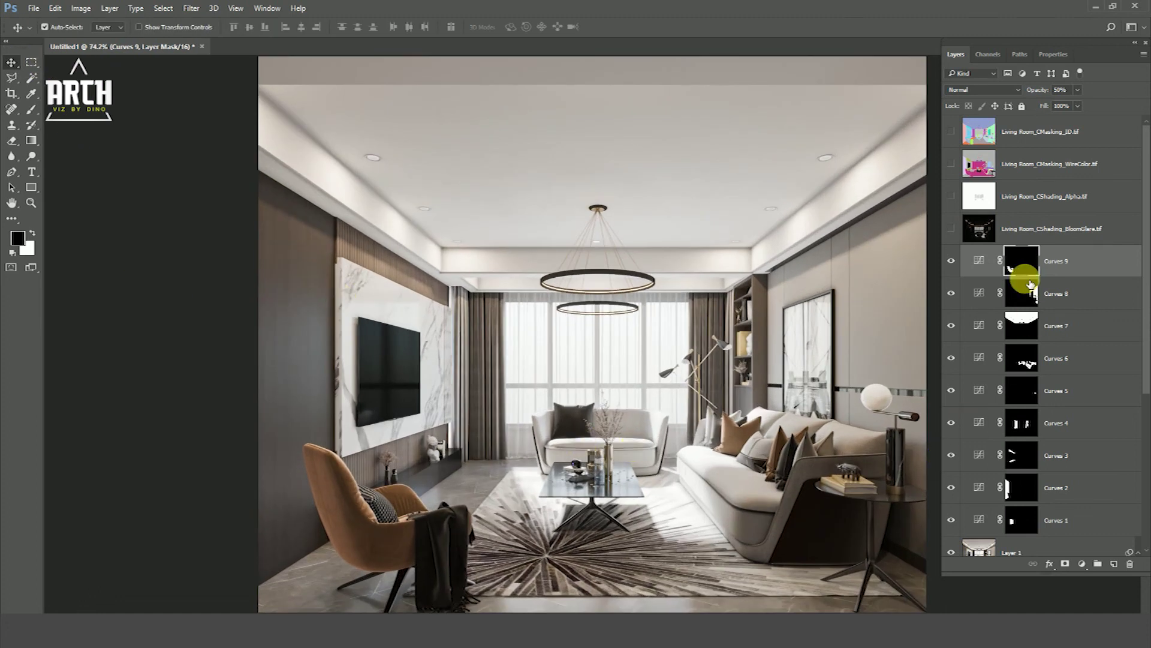
{"action": "left_click", "coordinate": [951, 228]}
- Set the BloomGlare layer to Screen blend mode and compare with and without glare
{"action": "left_click", "coordinate": [1032, 231]}
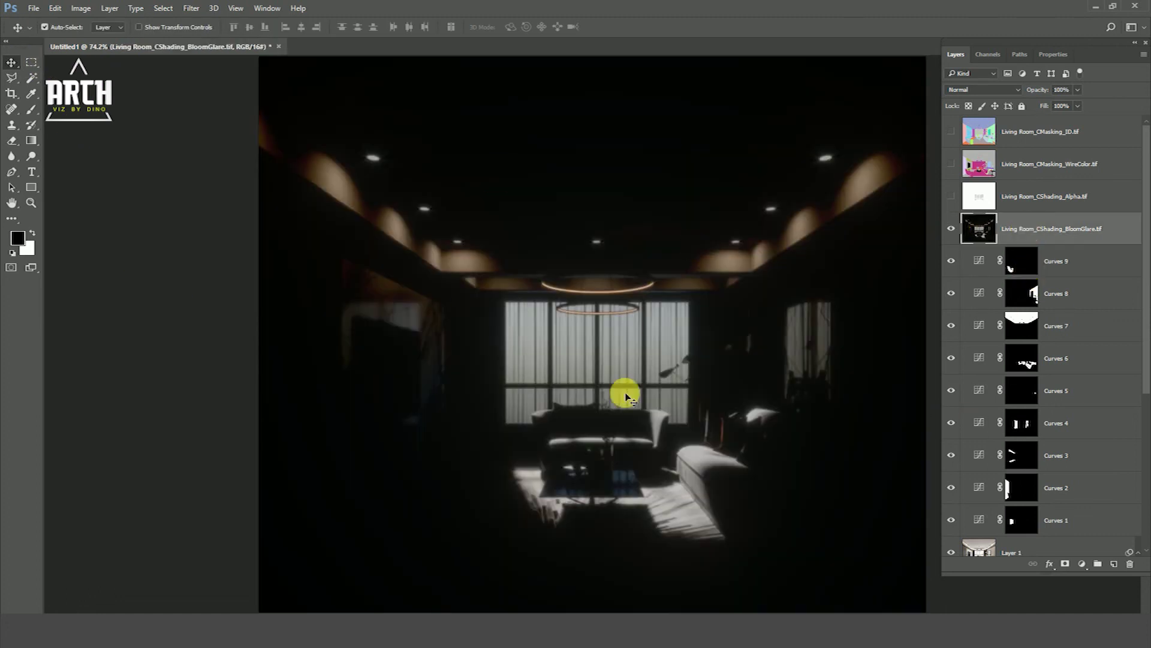
{"action": "left_click", "coordinate": [976, 90]}
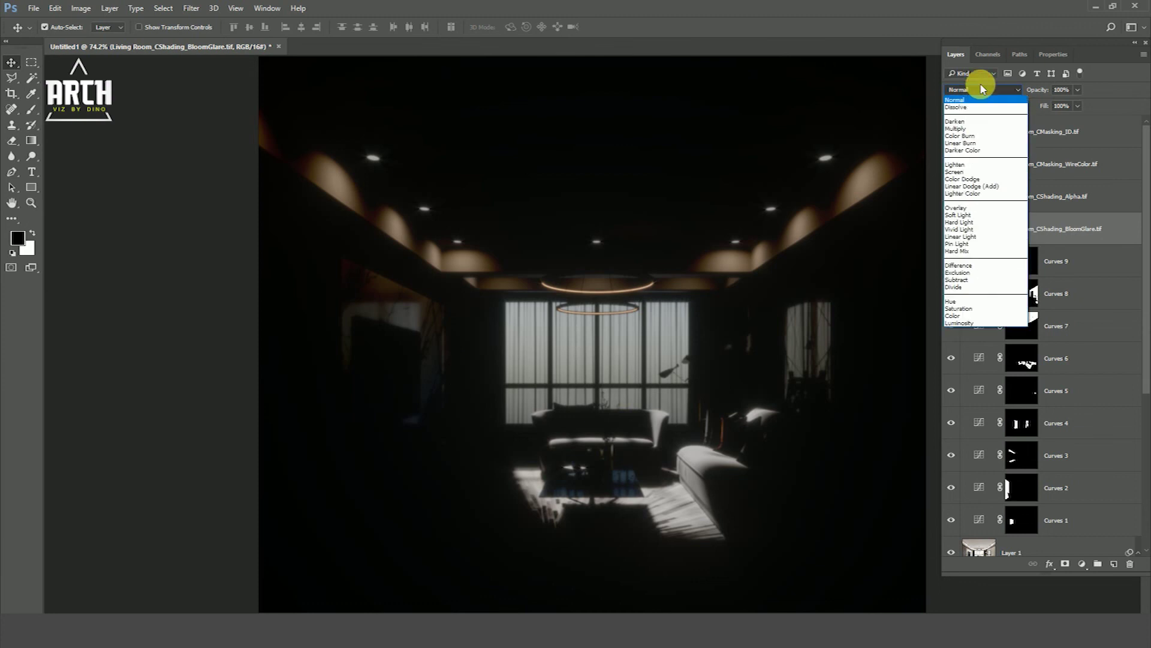
{"action": "left_click", "coordinate": [964, 172]}
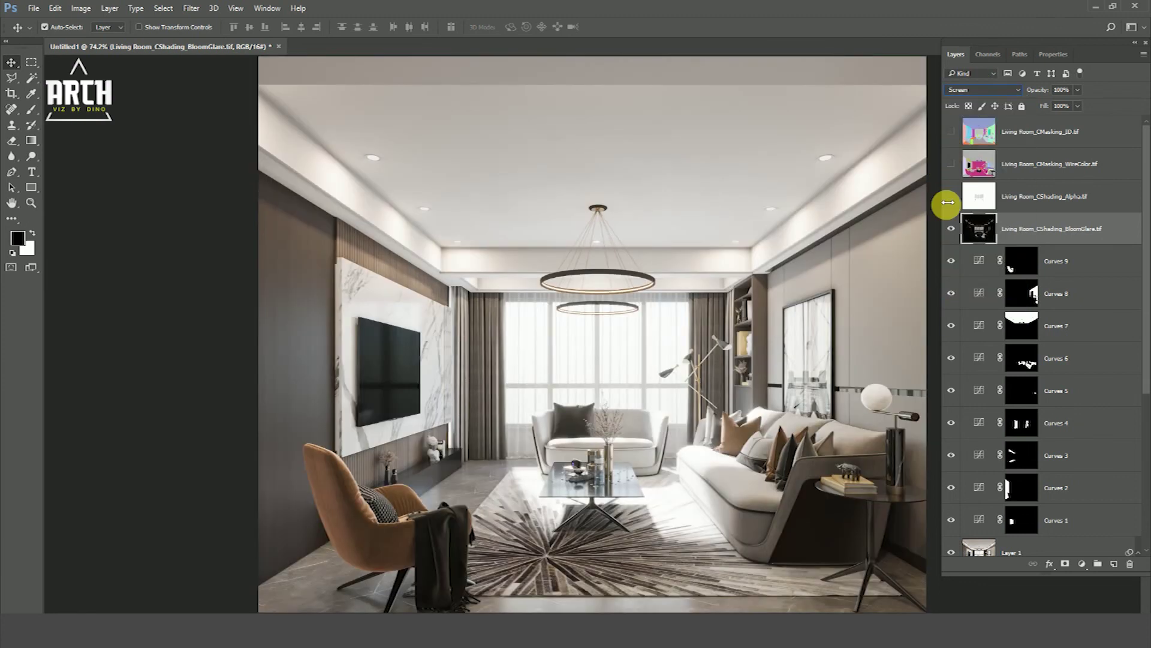
{"action": "left_click", "coordinate": [952, 229]}
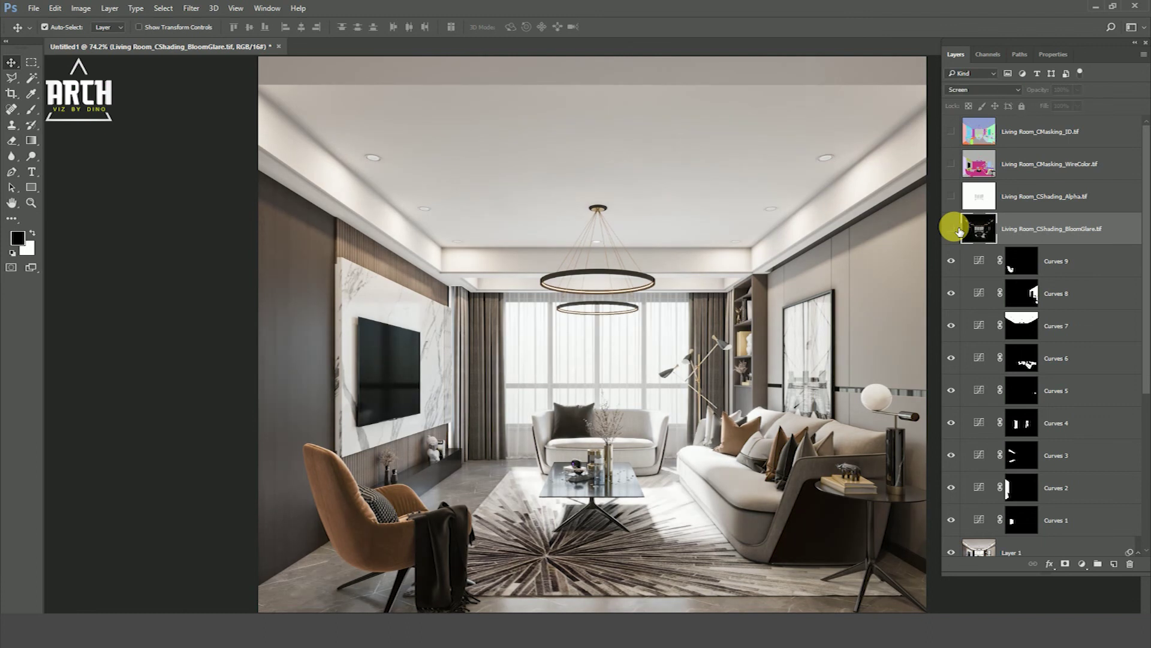
{"action": "left_click", "coordinate": [952, 229]}
{"action": "left_click", "coordinate": [953, 228]}
{"action": "left_click", "coordinate": [952, 229]}
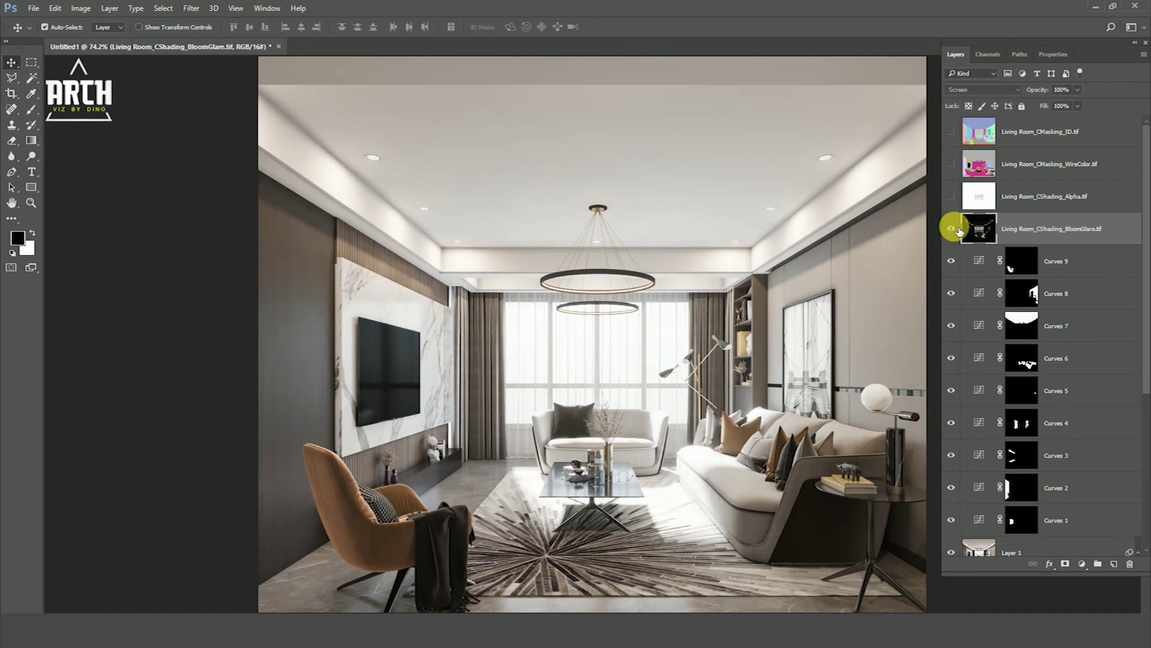
- Set glare opacity to 50% and stamp visible layers into a merged Layer 2
{"action": "type", "text": "50"}
{"action": "key", "text": "Return"}
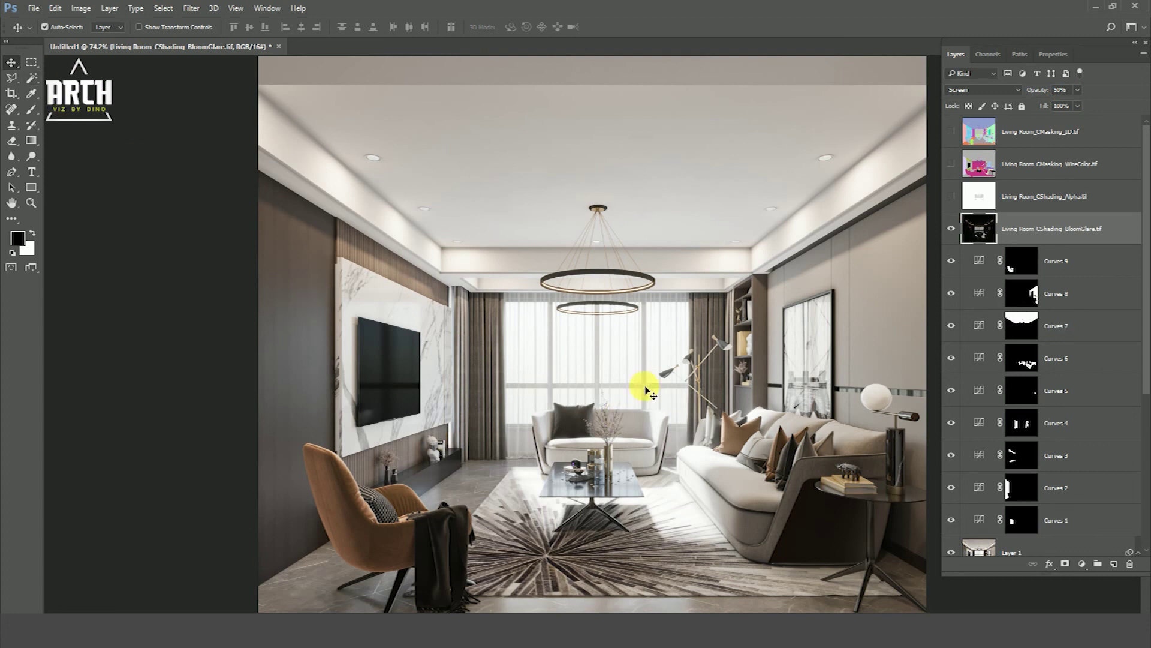
{"action": "key", "text": "ctrl+minus"}
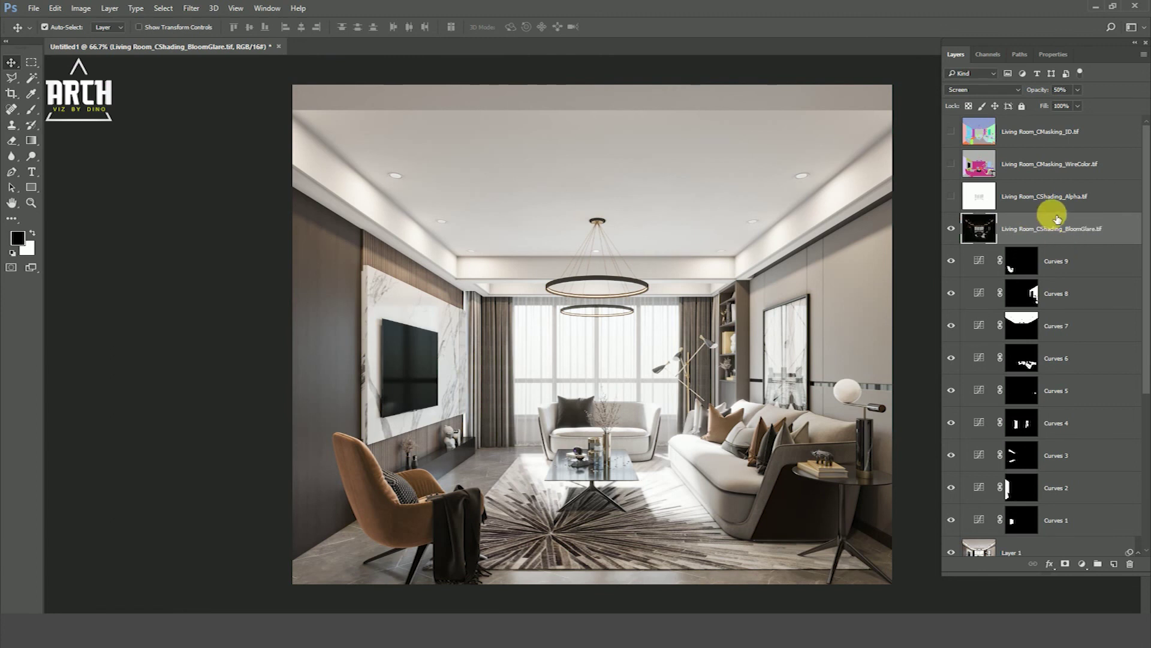
{"action": "key", "text": "ctrl+shift+alt+e"}
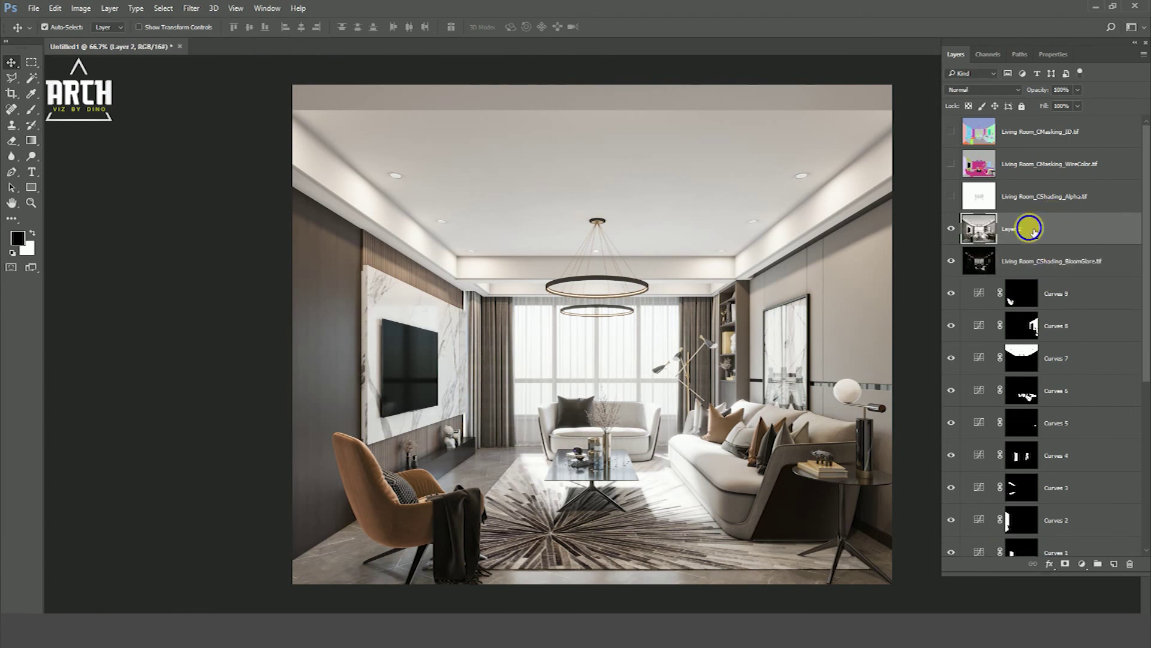
- Convert Layer 2 to a smart object and apply a High Pass smart filter
{"action": "right_click", "coordinate": [1032, 231]}
{"action": "left_click", "coordinate": [922, 222]}
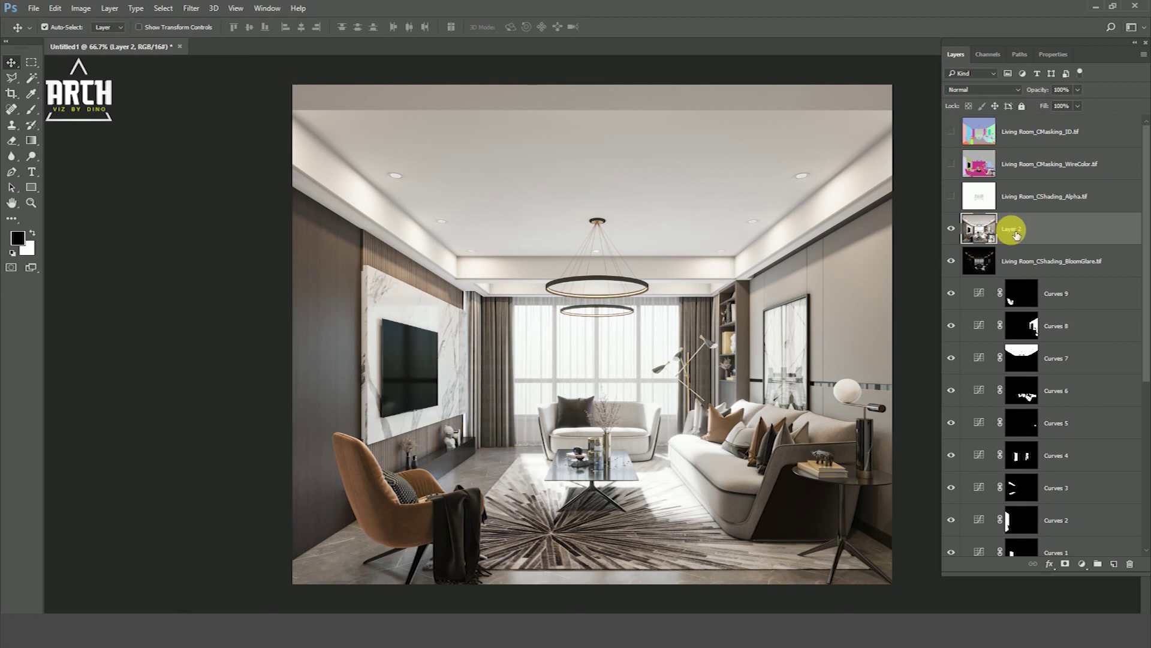
{"action": "left_click", "coordinate": [191, 9]}
{"action": "mouse_move", "coordinate": [199, 243]}
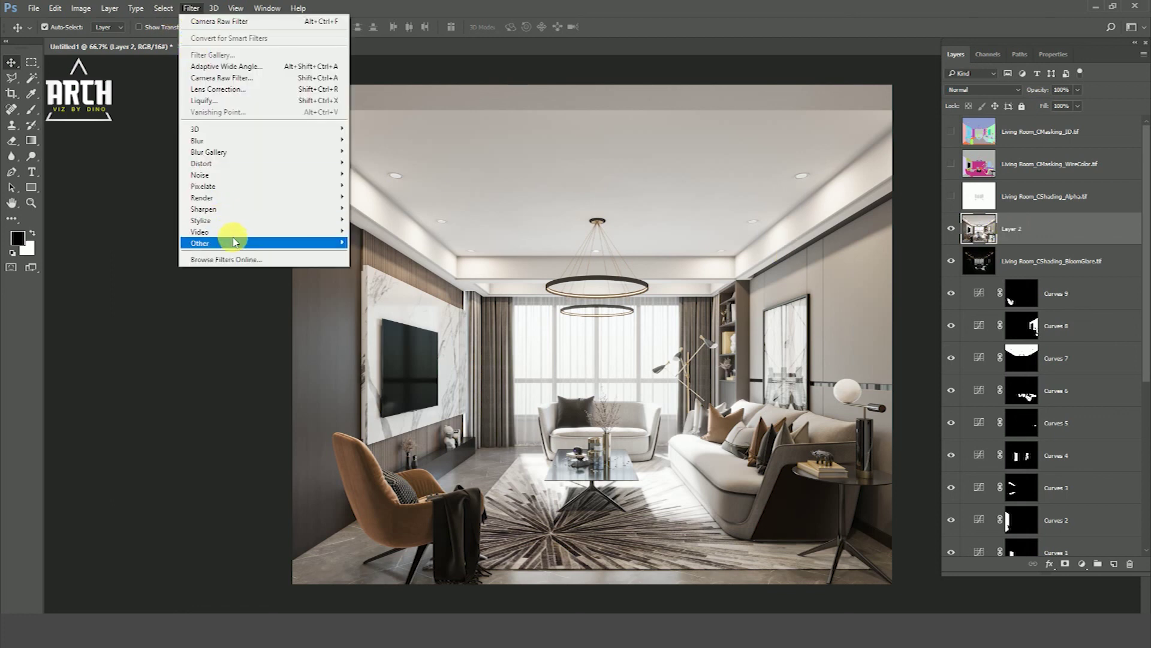
{"action": "left_click", "coordinate": [375, 255]}
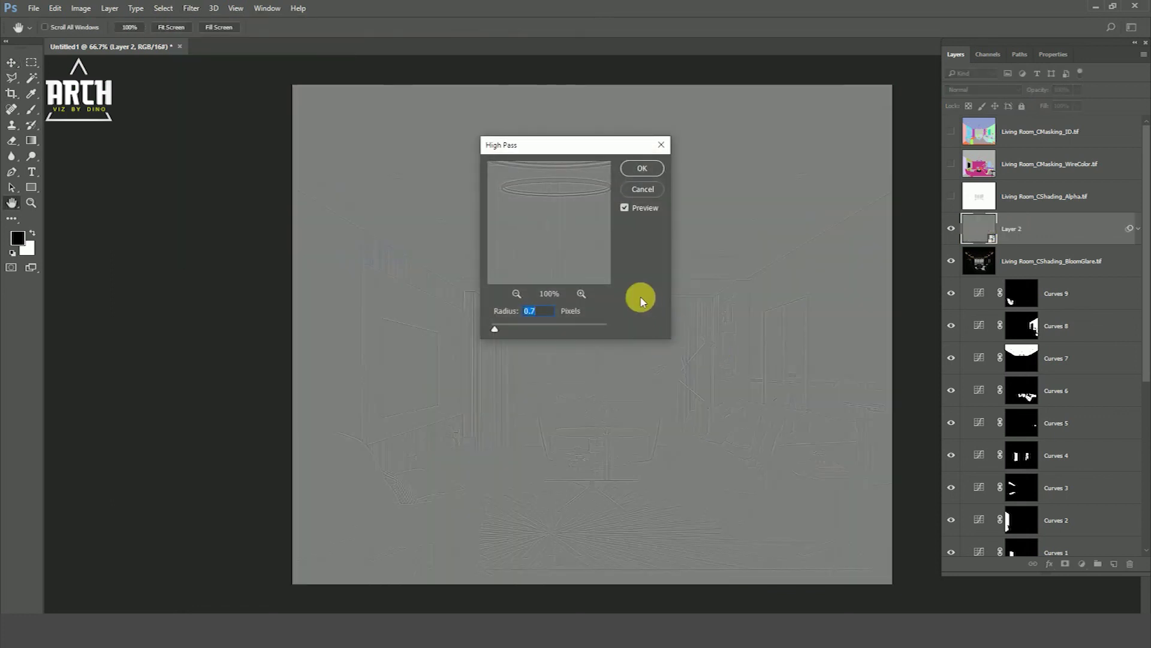
{"action": "left_click", "coordinate": [645, 171]}
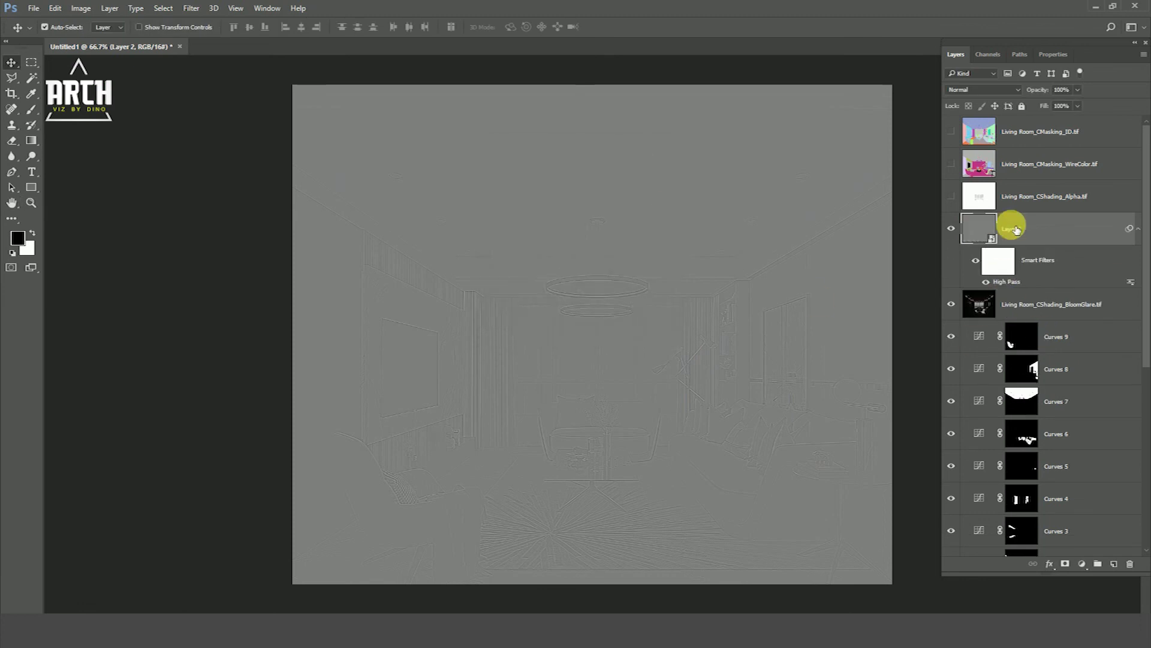
- Blend Layer 2 in Overlay mode and toggle it to compare the sharpening
{"action": "left_click", "coordinate": [991, 89]}
{"action": "left_click", "coordinate": [962, 207]}
{"action": "left_click", "coordinate": [959, 229]}
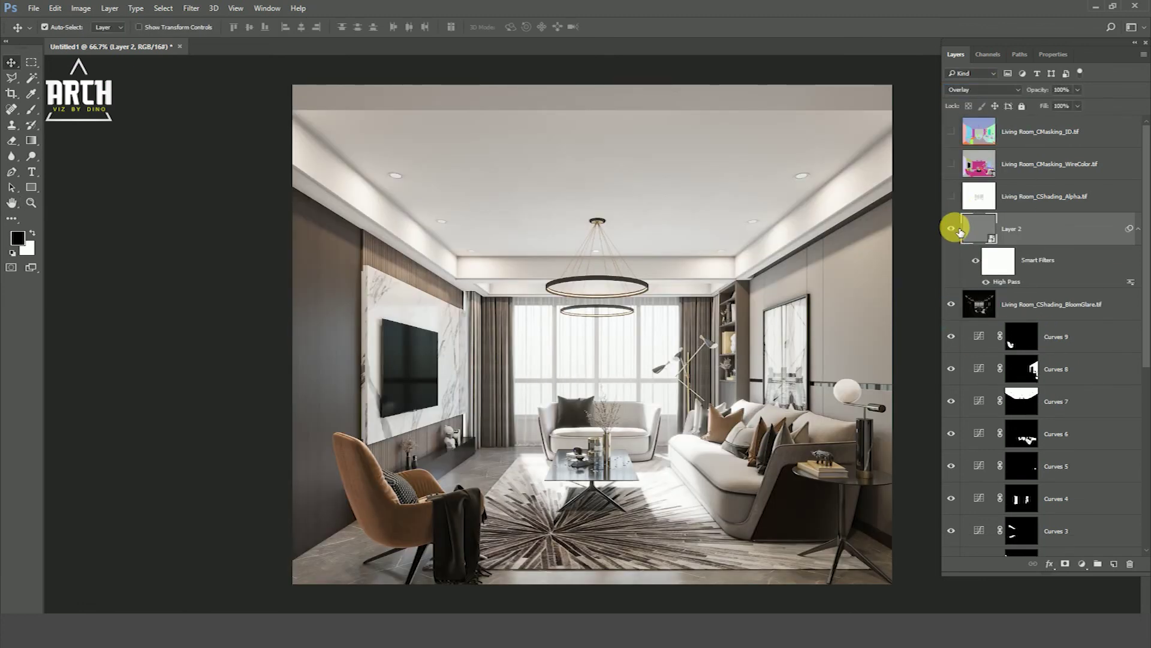